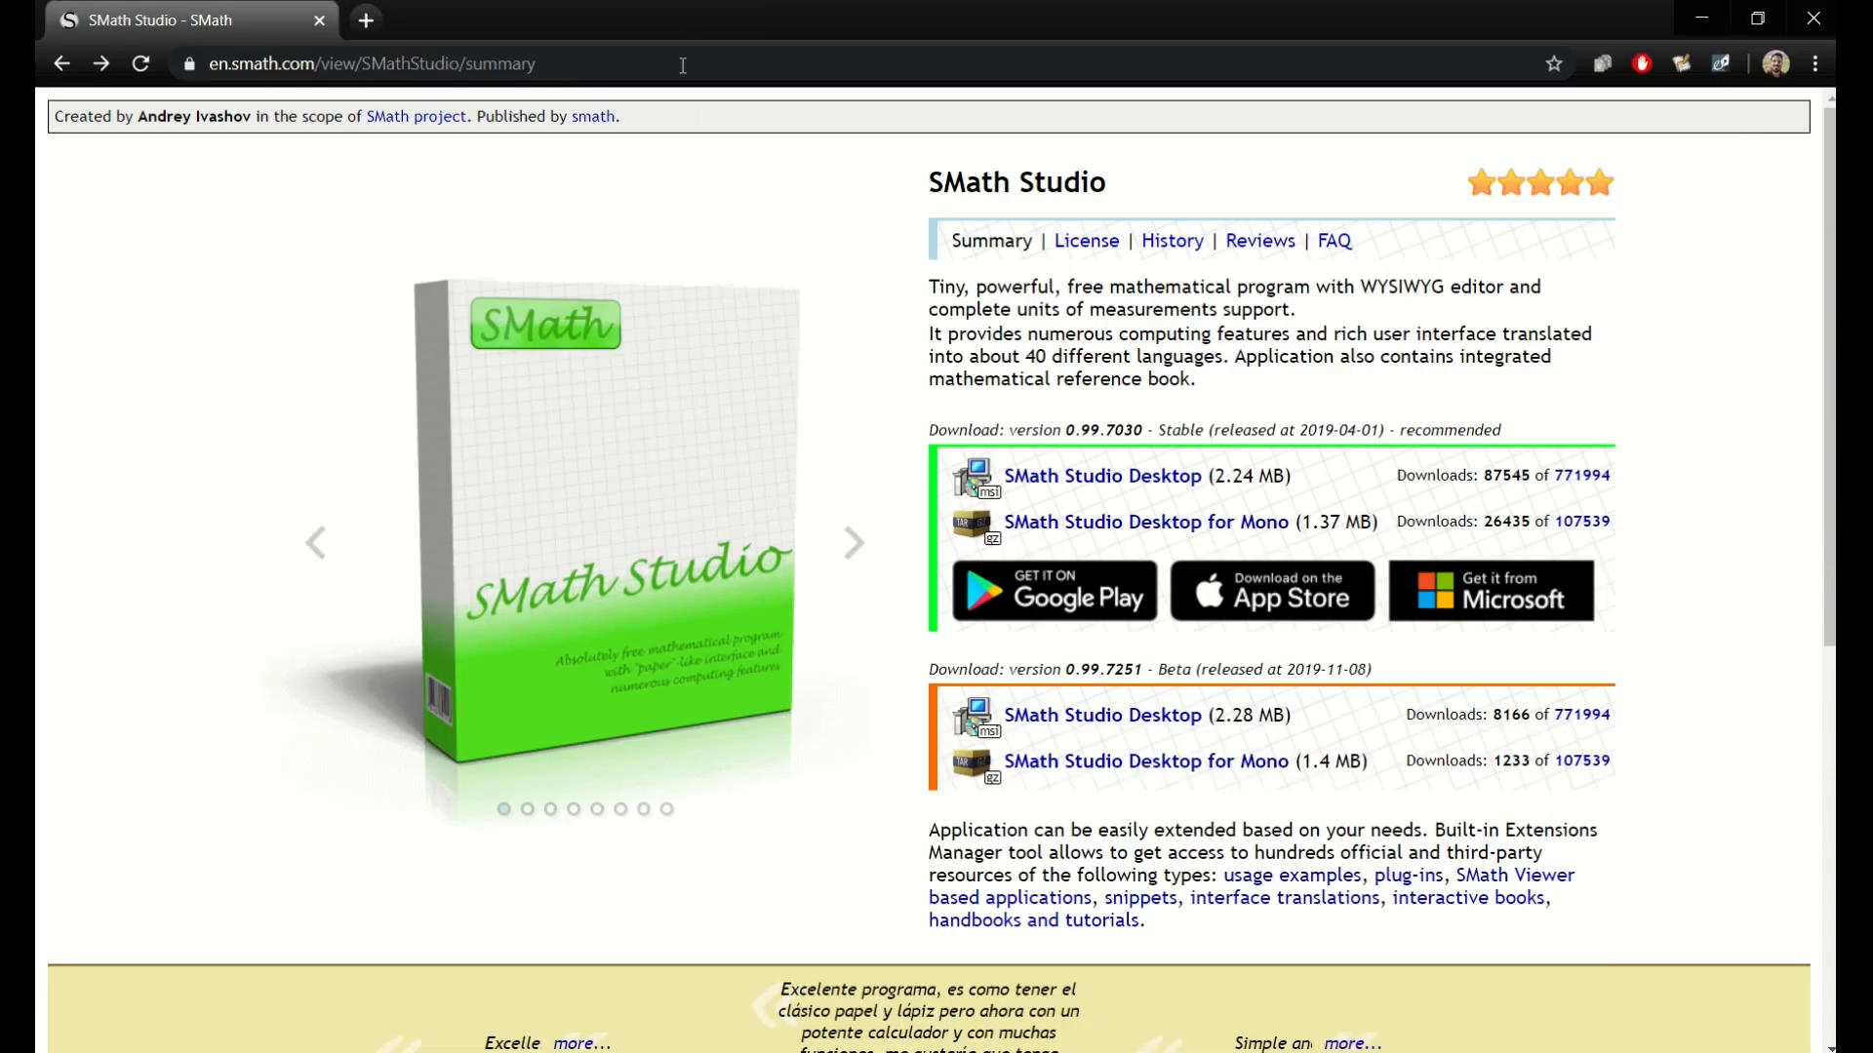
pyautogui.click(682, 66)
pyautogui.click(595, 63)
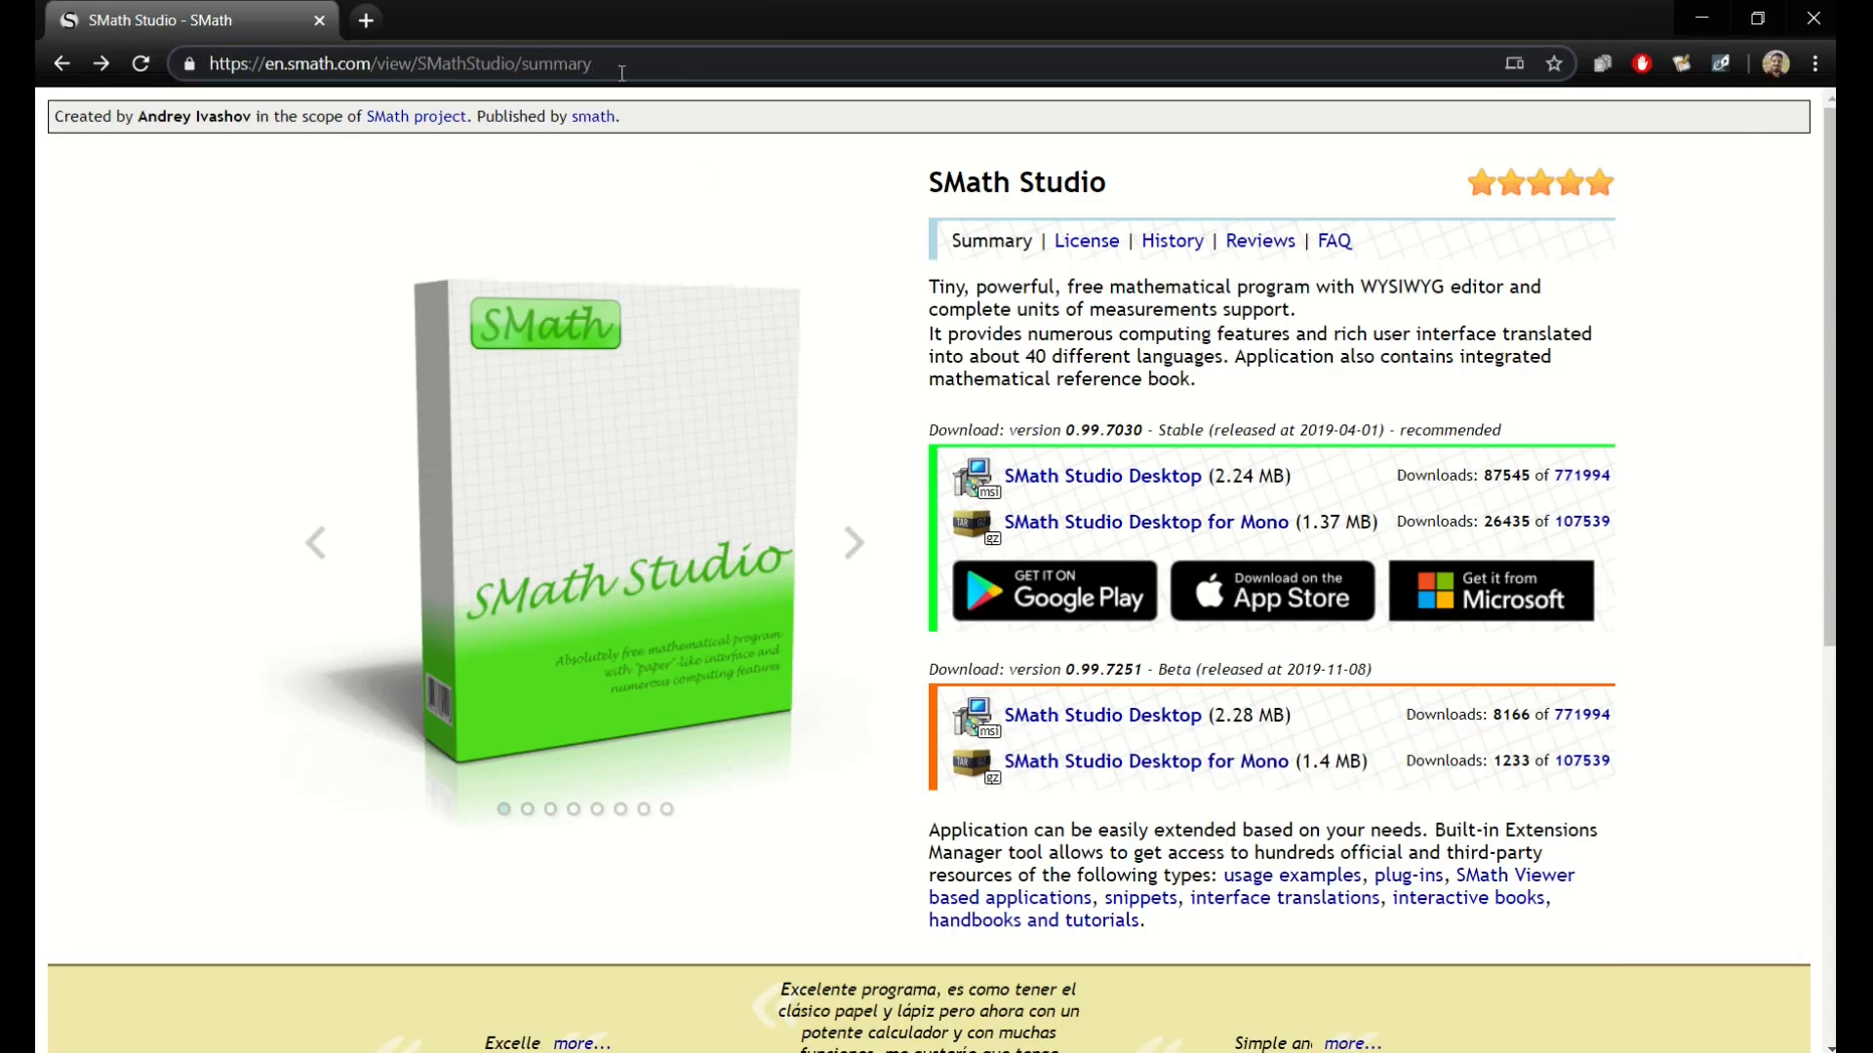
pyautogui.moveTo(621, 73); pyautogui.dragTo(185, 60)
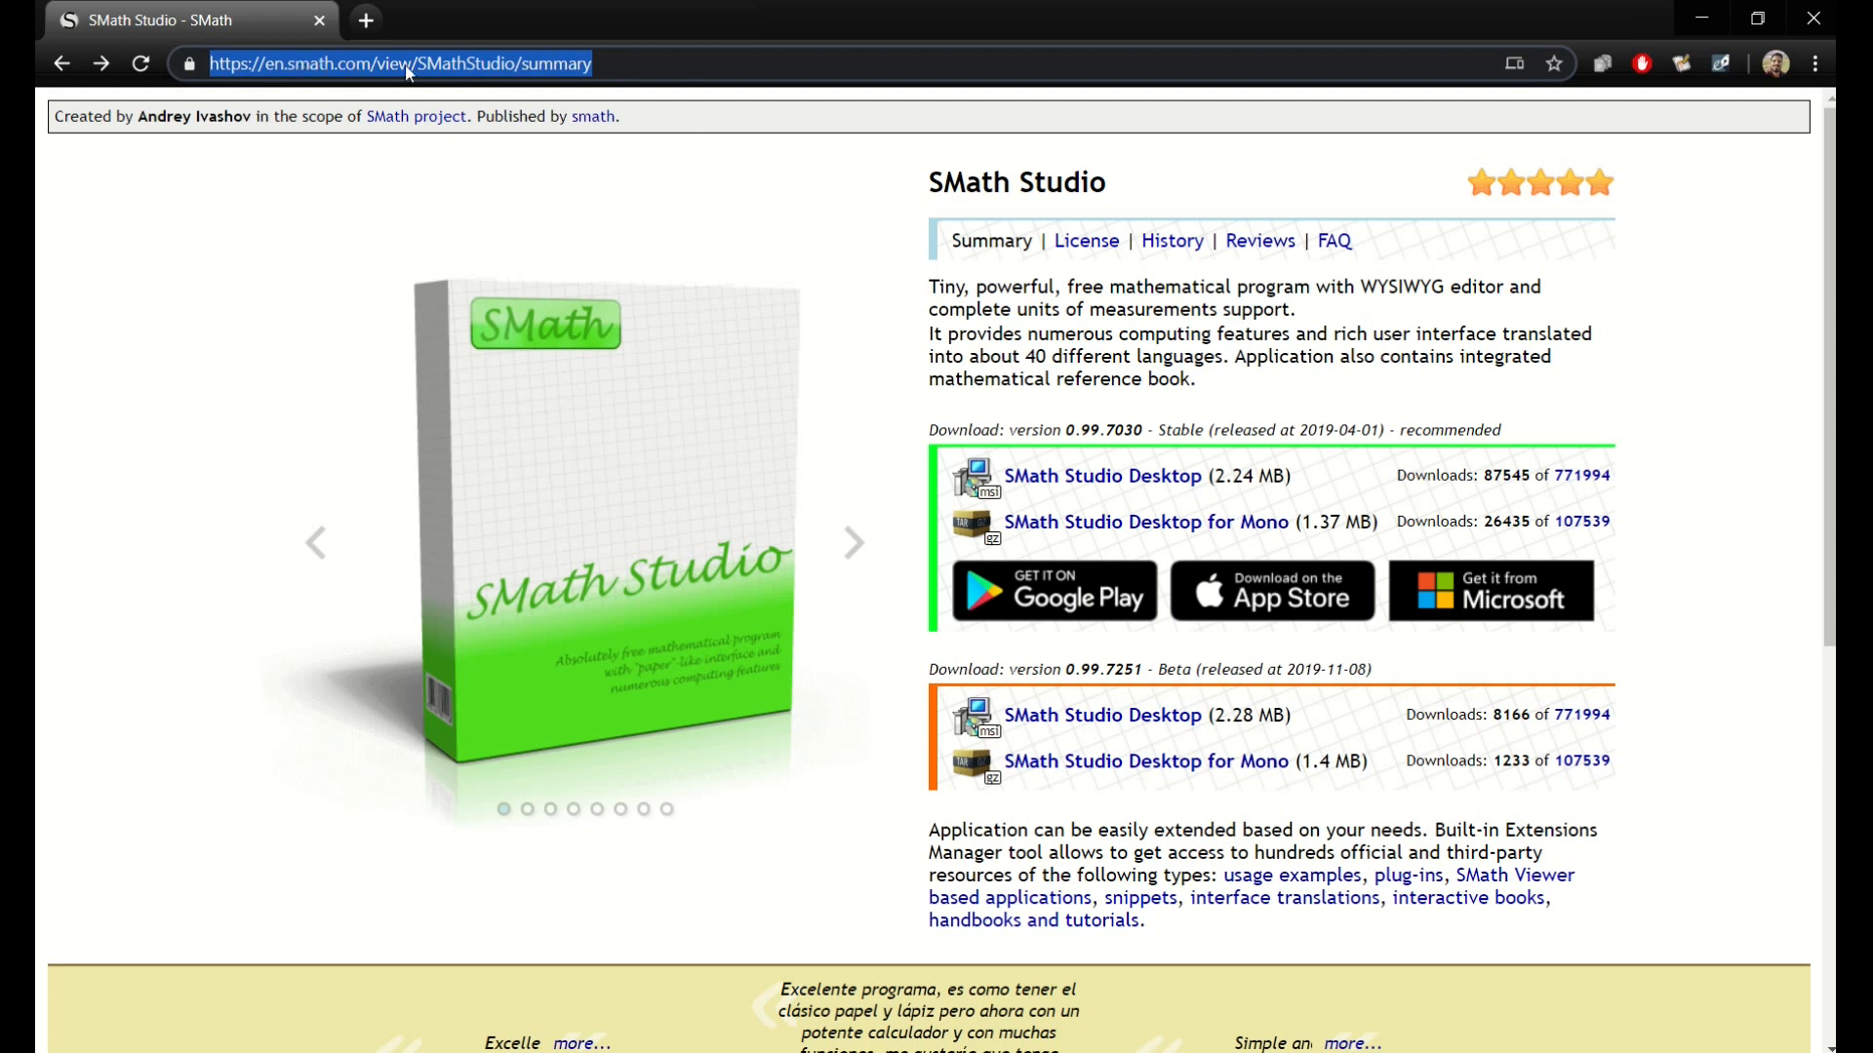
# Search the web for "smath" in a new browser tab and open the SMath Studio summary page.
pyautogui.click(364, 21)
pyautogui.write('smath')
pyautogui.press('Return')
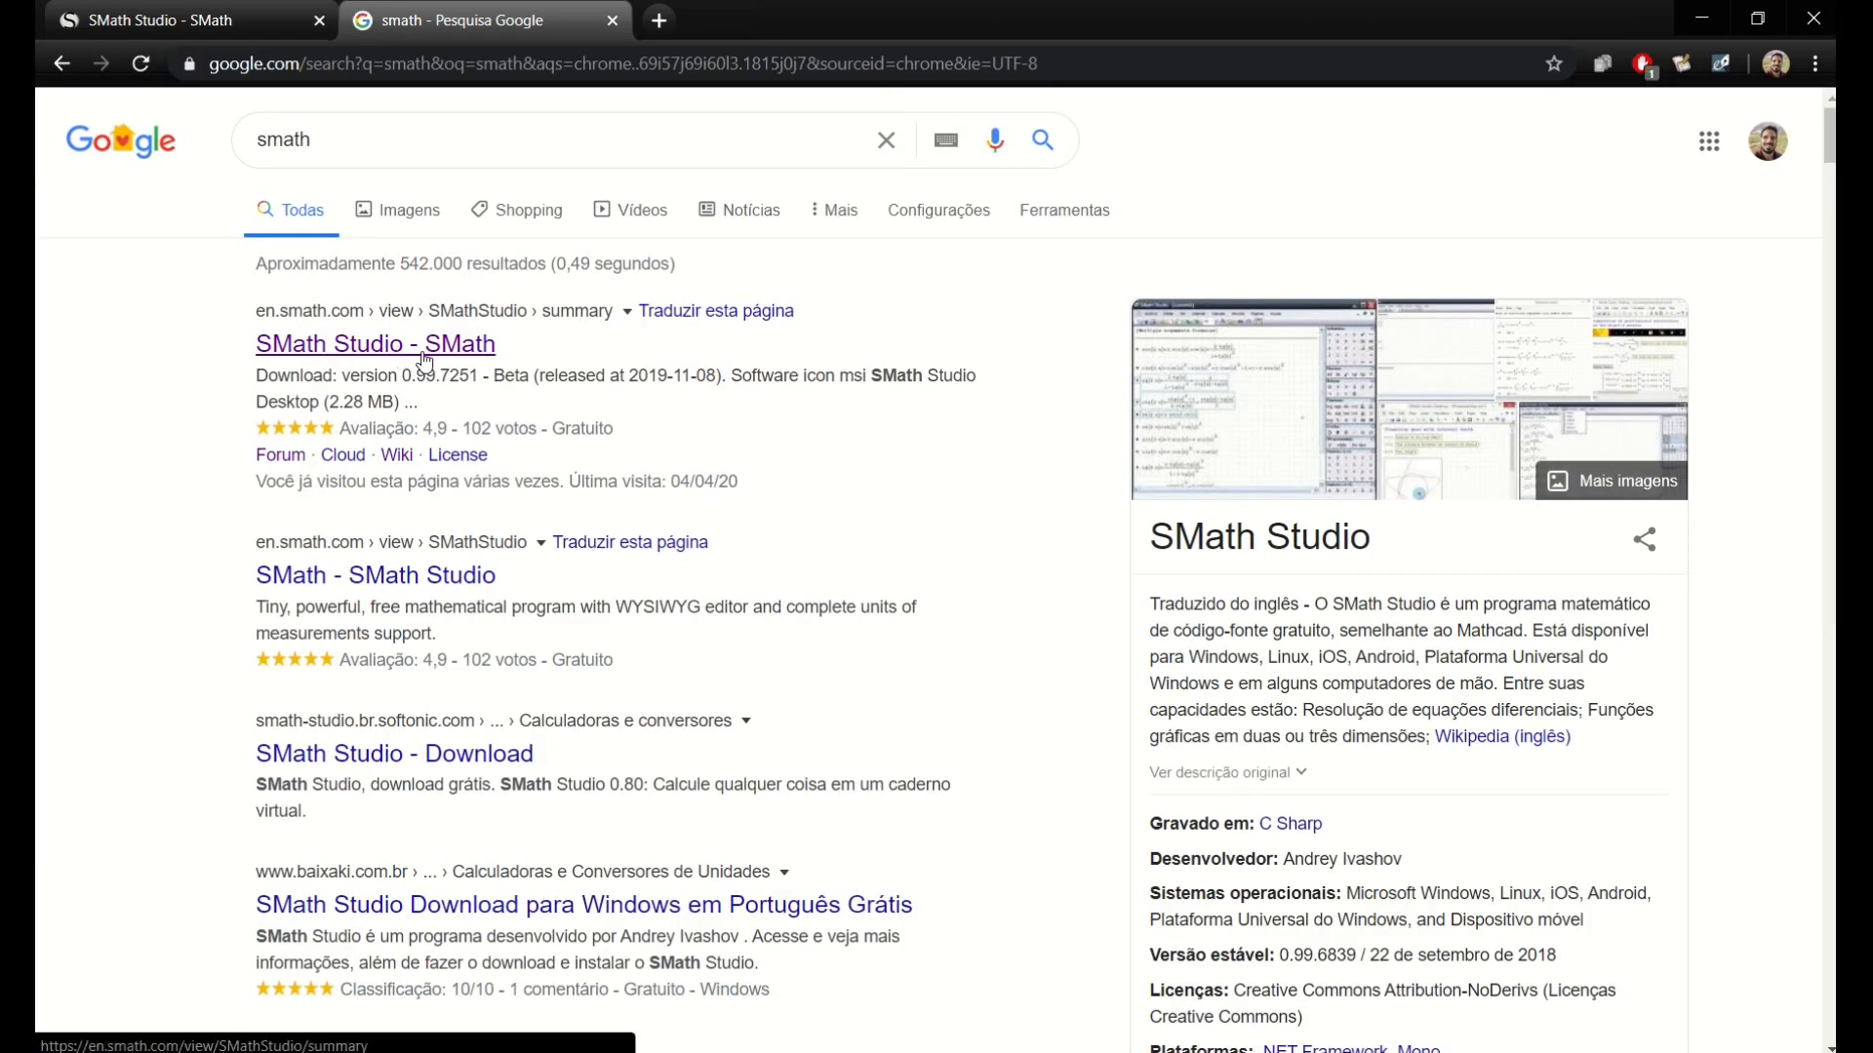
pyautogui.click(424, 363)
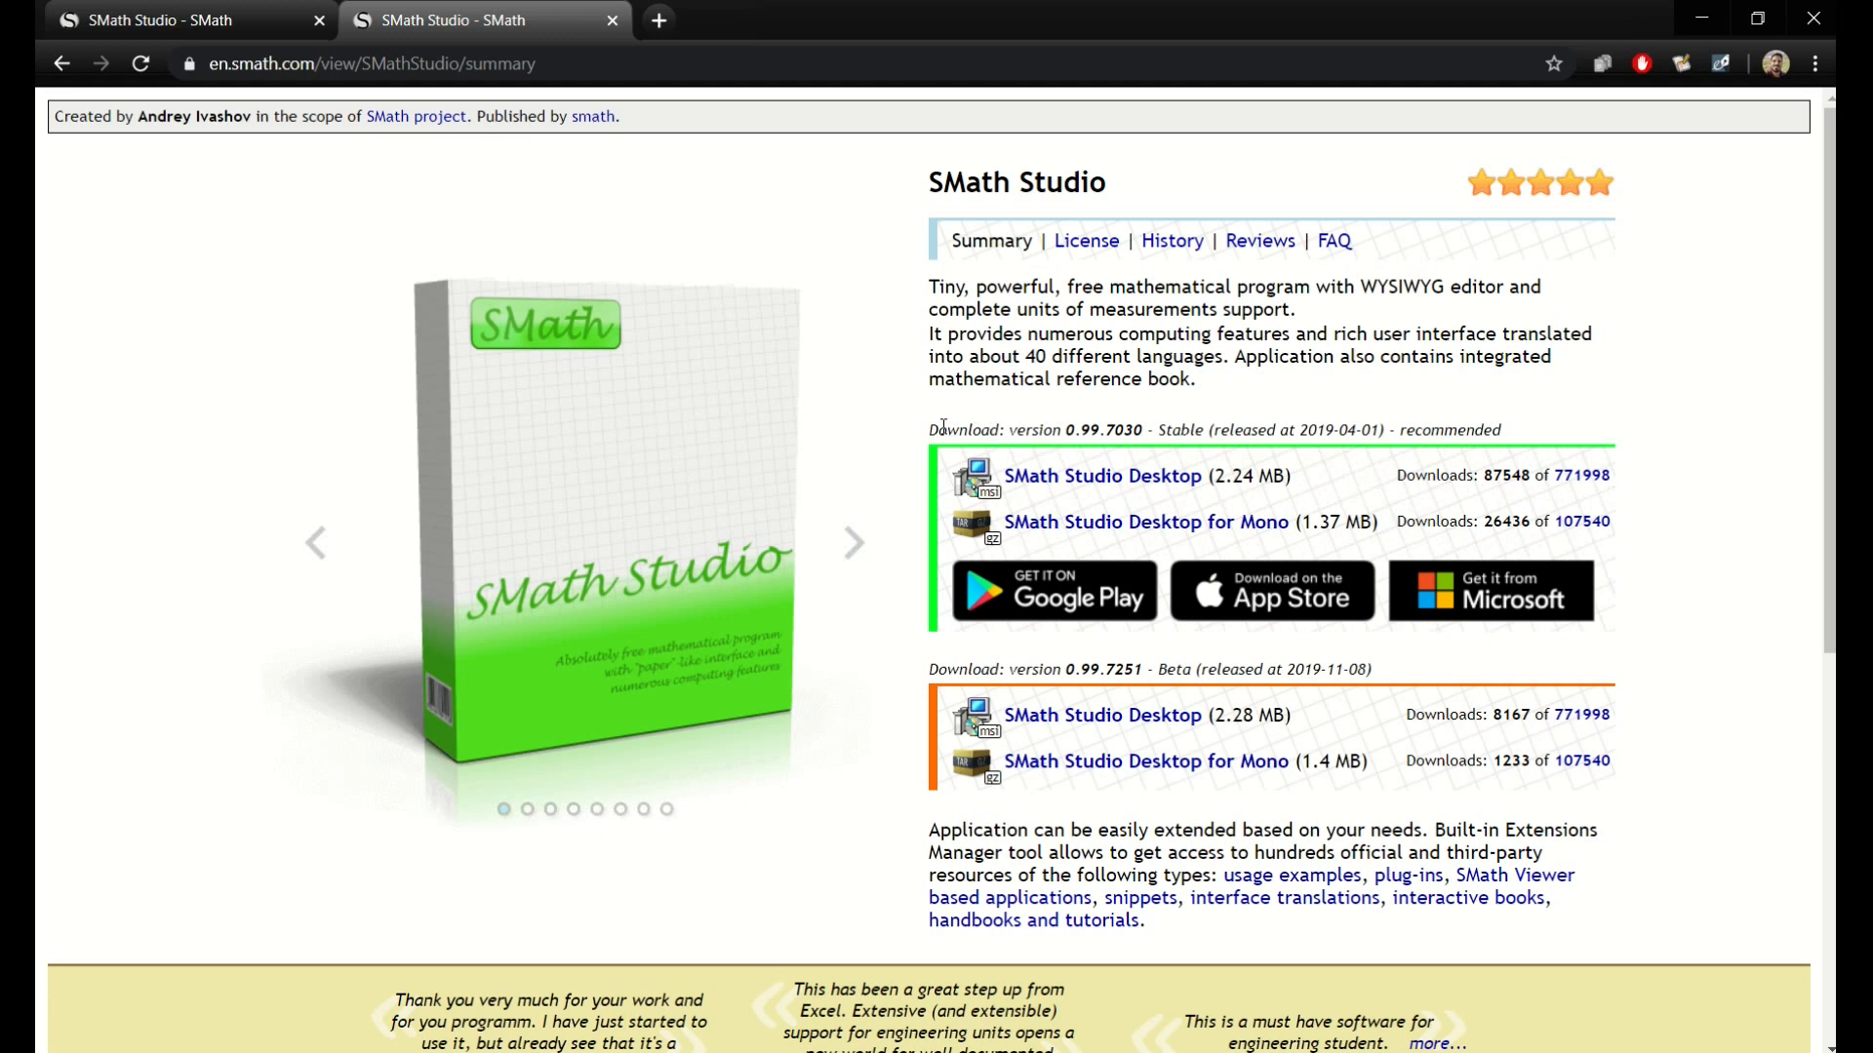
# Examine the release lines of the stable and beta SMath Studio downloads.
pyautogui.moveTo(934, 427); pyautogui.dragTo(1518, 439)
pyautogui.click(1561, 434)
pyautogui.moveTo(1303, 429); pyautogui.dragTo(1357, 429)
pyautogui.moveTo(1161, 670); pyautogui.dragTo(1415, 663)
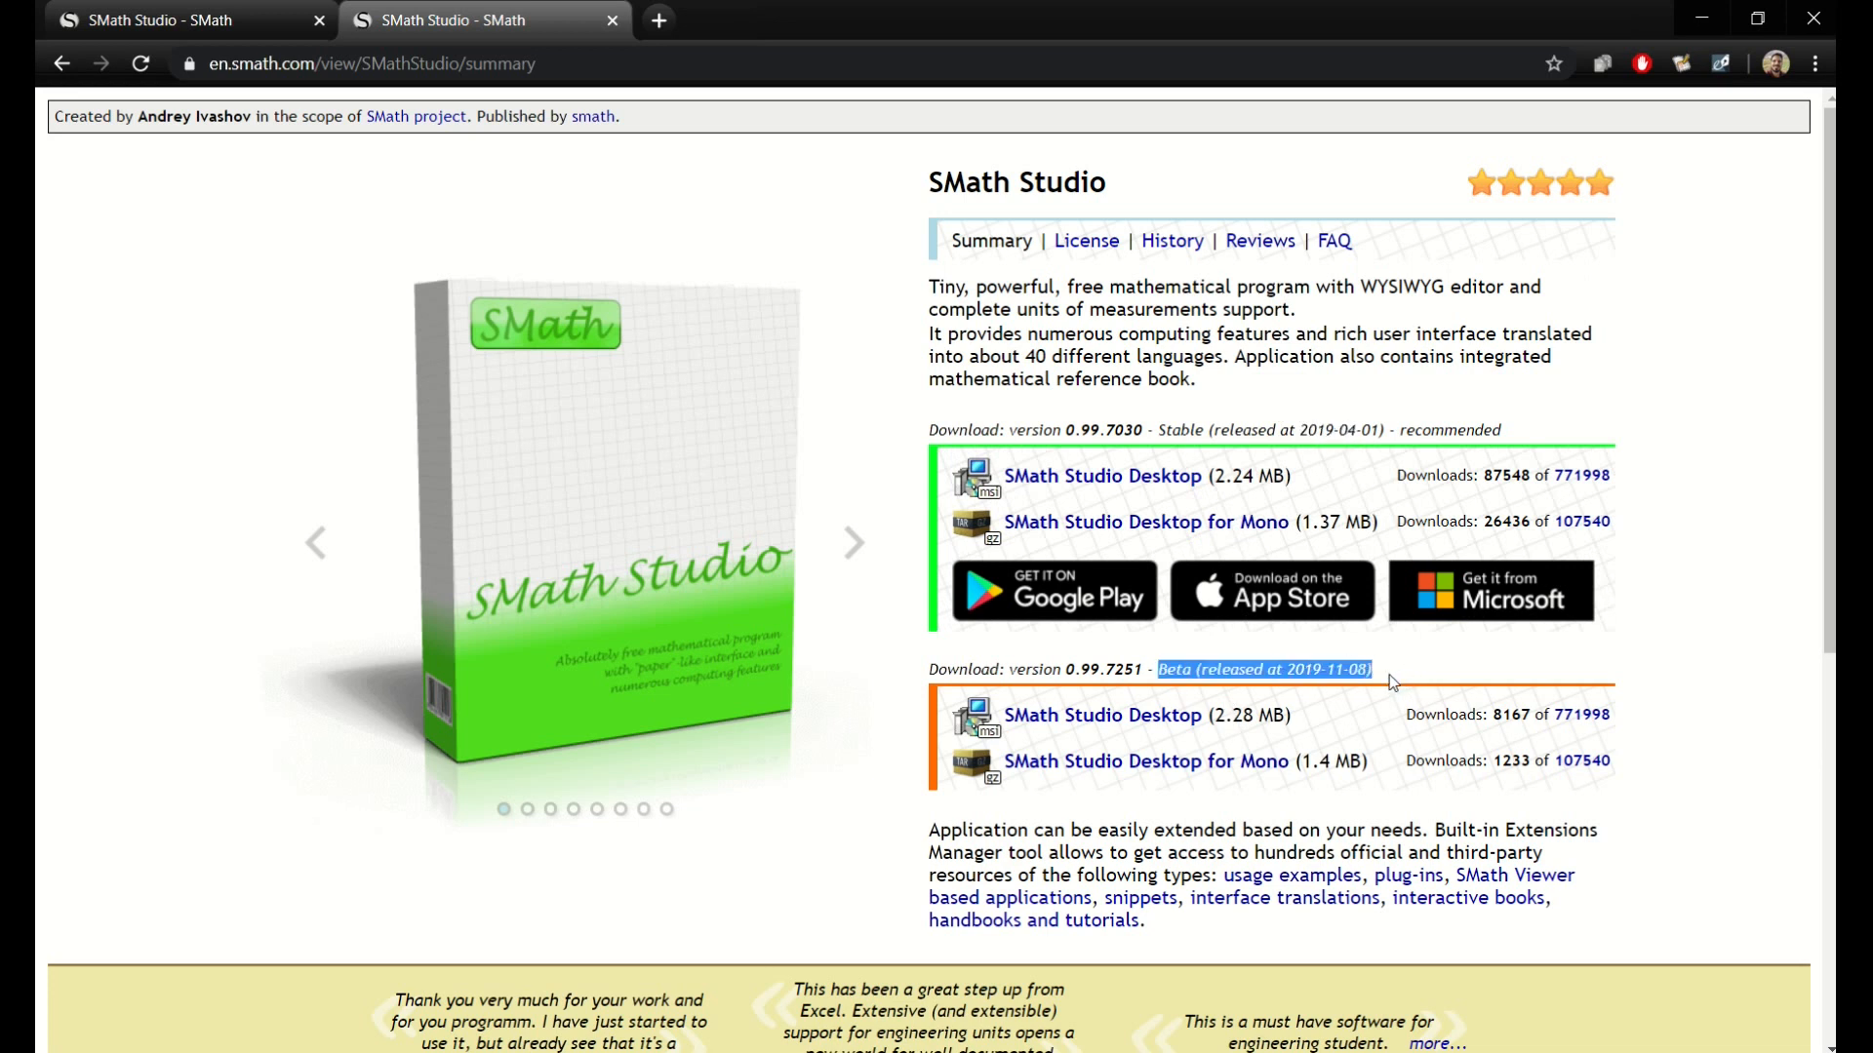
pyautogui.click(1395, 683)
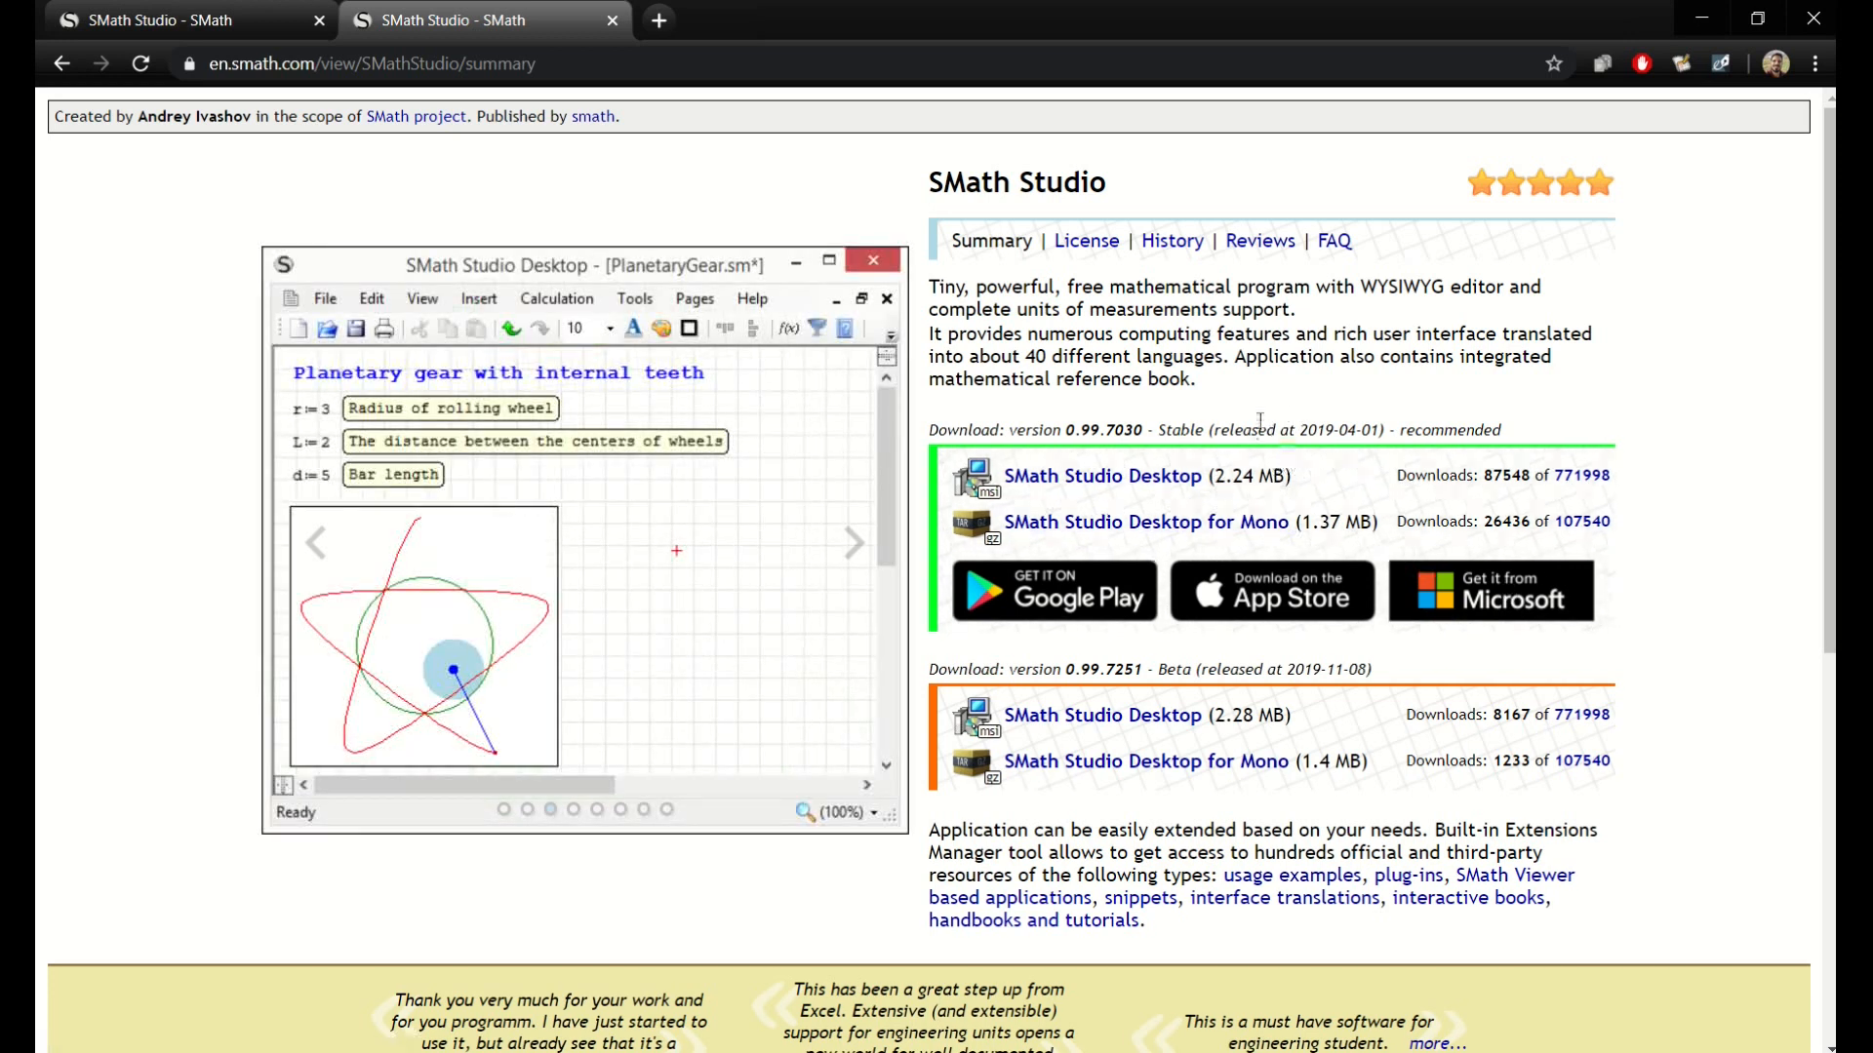
pyautogui.moveTo(1325, 328); pyautogui.dragTo(1318, 330)
# Switch to SMath Studio and add a two-line text near the page's upper-left corner: "What You See Is What You Get", "O que você vê é o que você tem".
pyautogui.moveTo(1853, 255)
pyautogui.click(1748, 256)
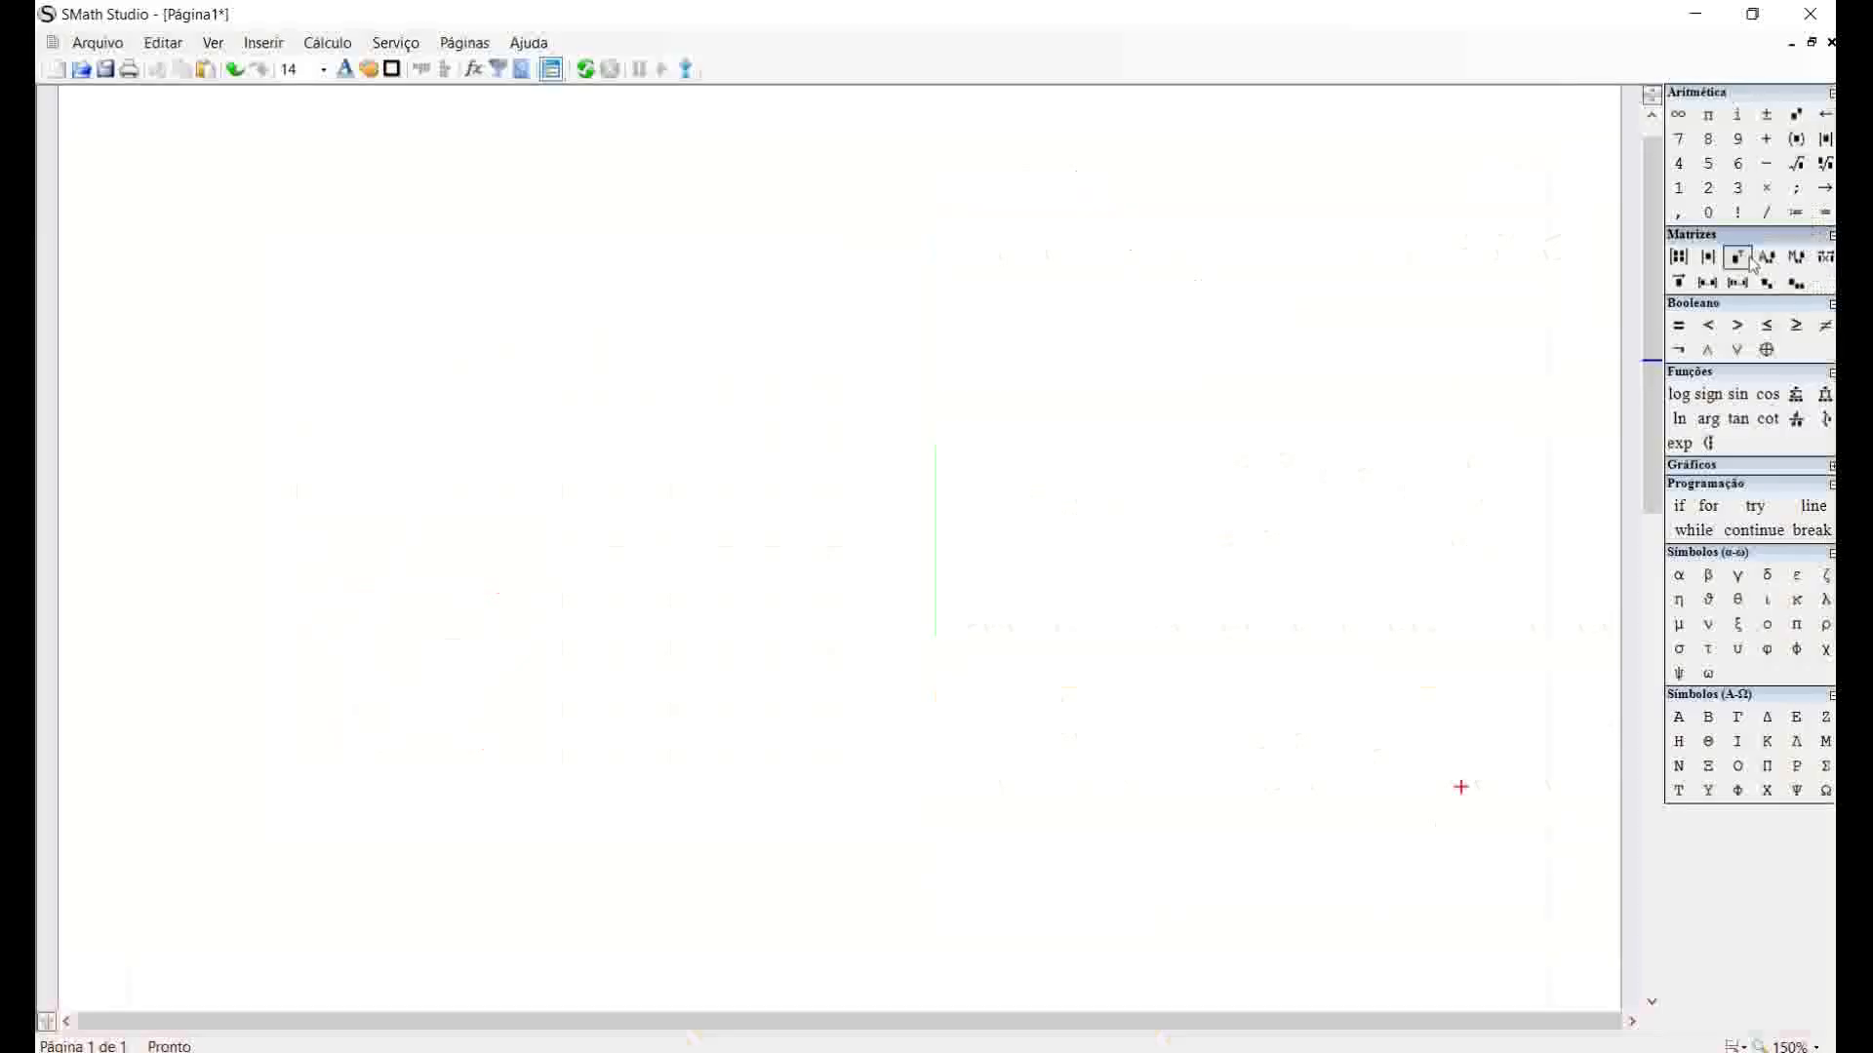
pyautogui.click(153, 193)
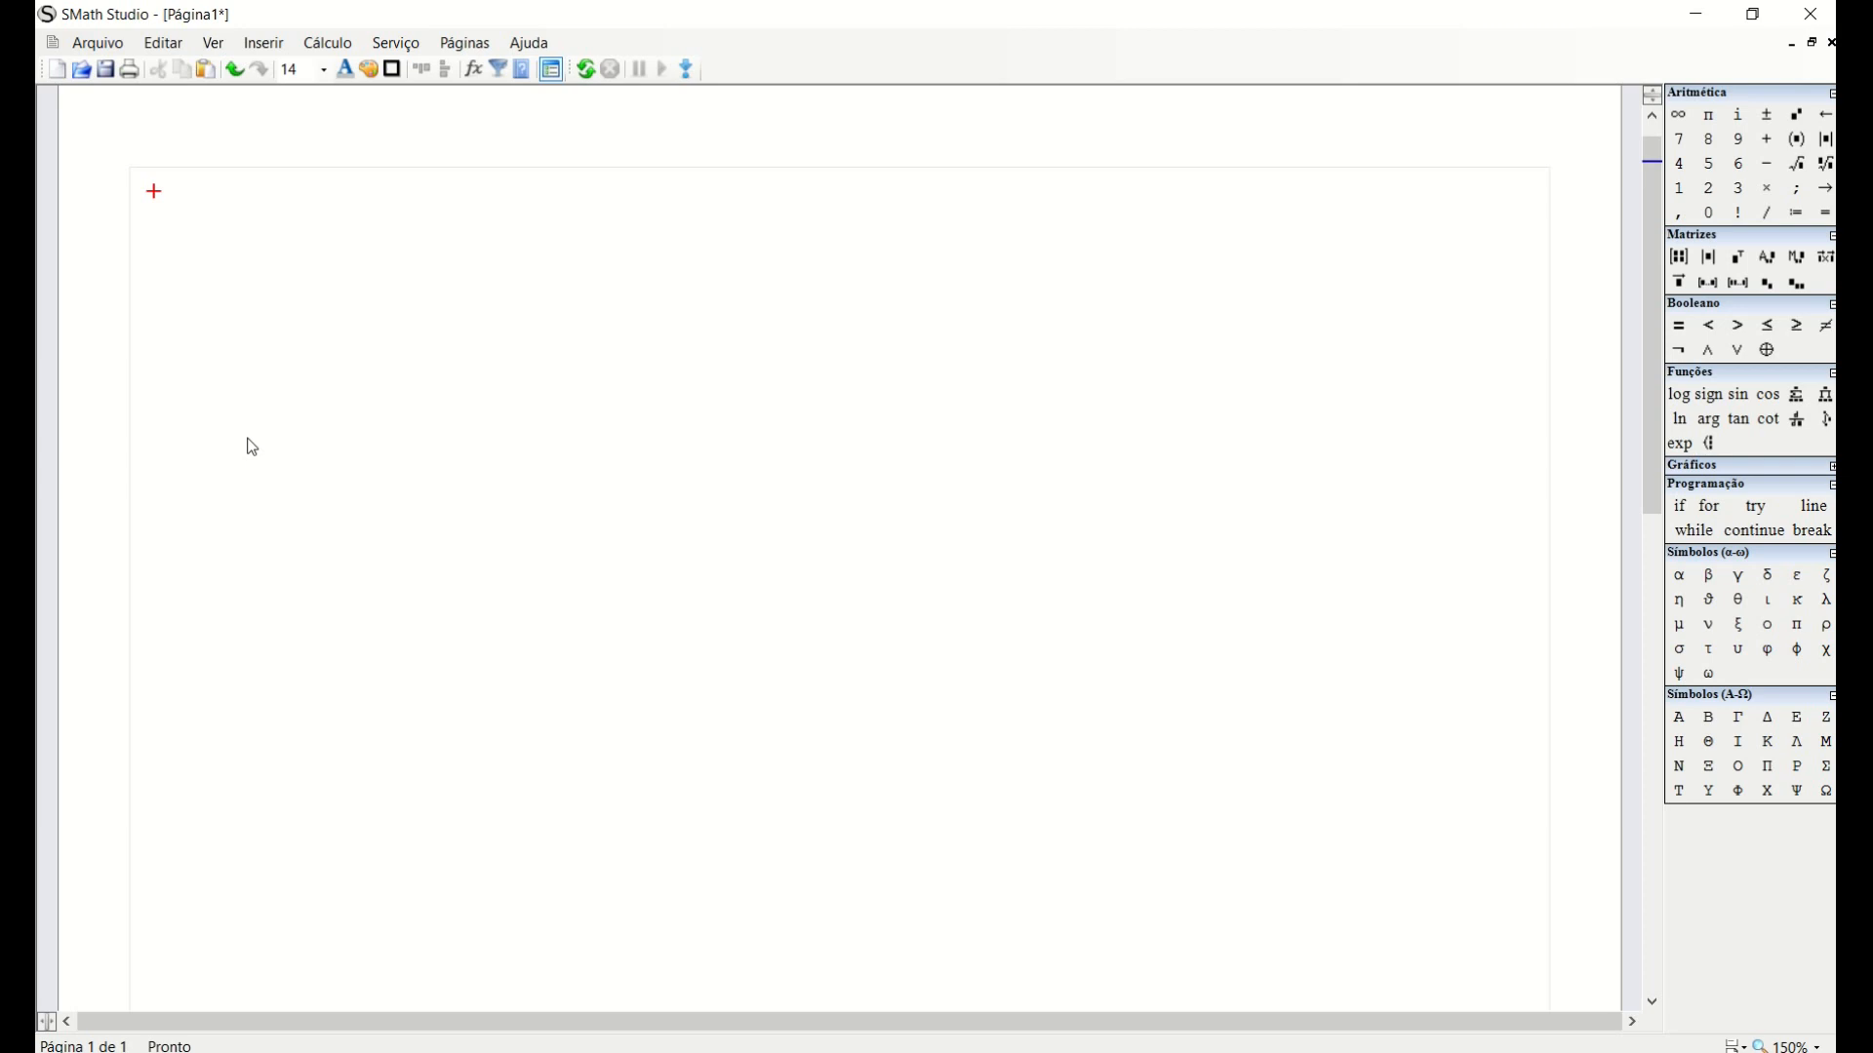
pyautogui.press('"')
pyautogui.write('What You ')
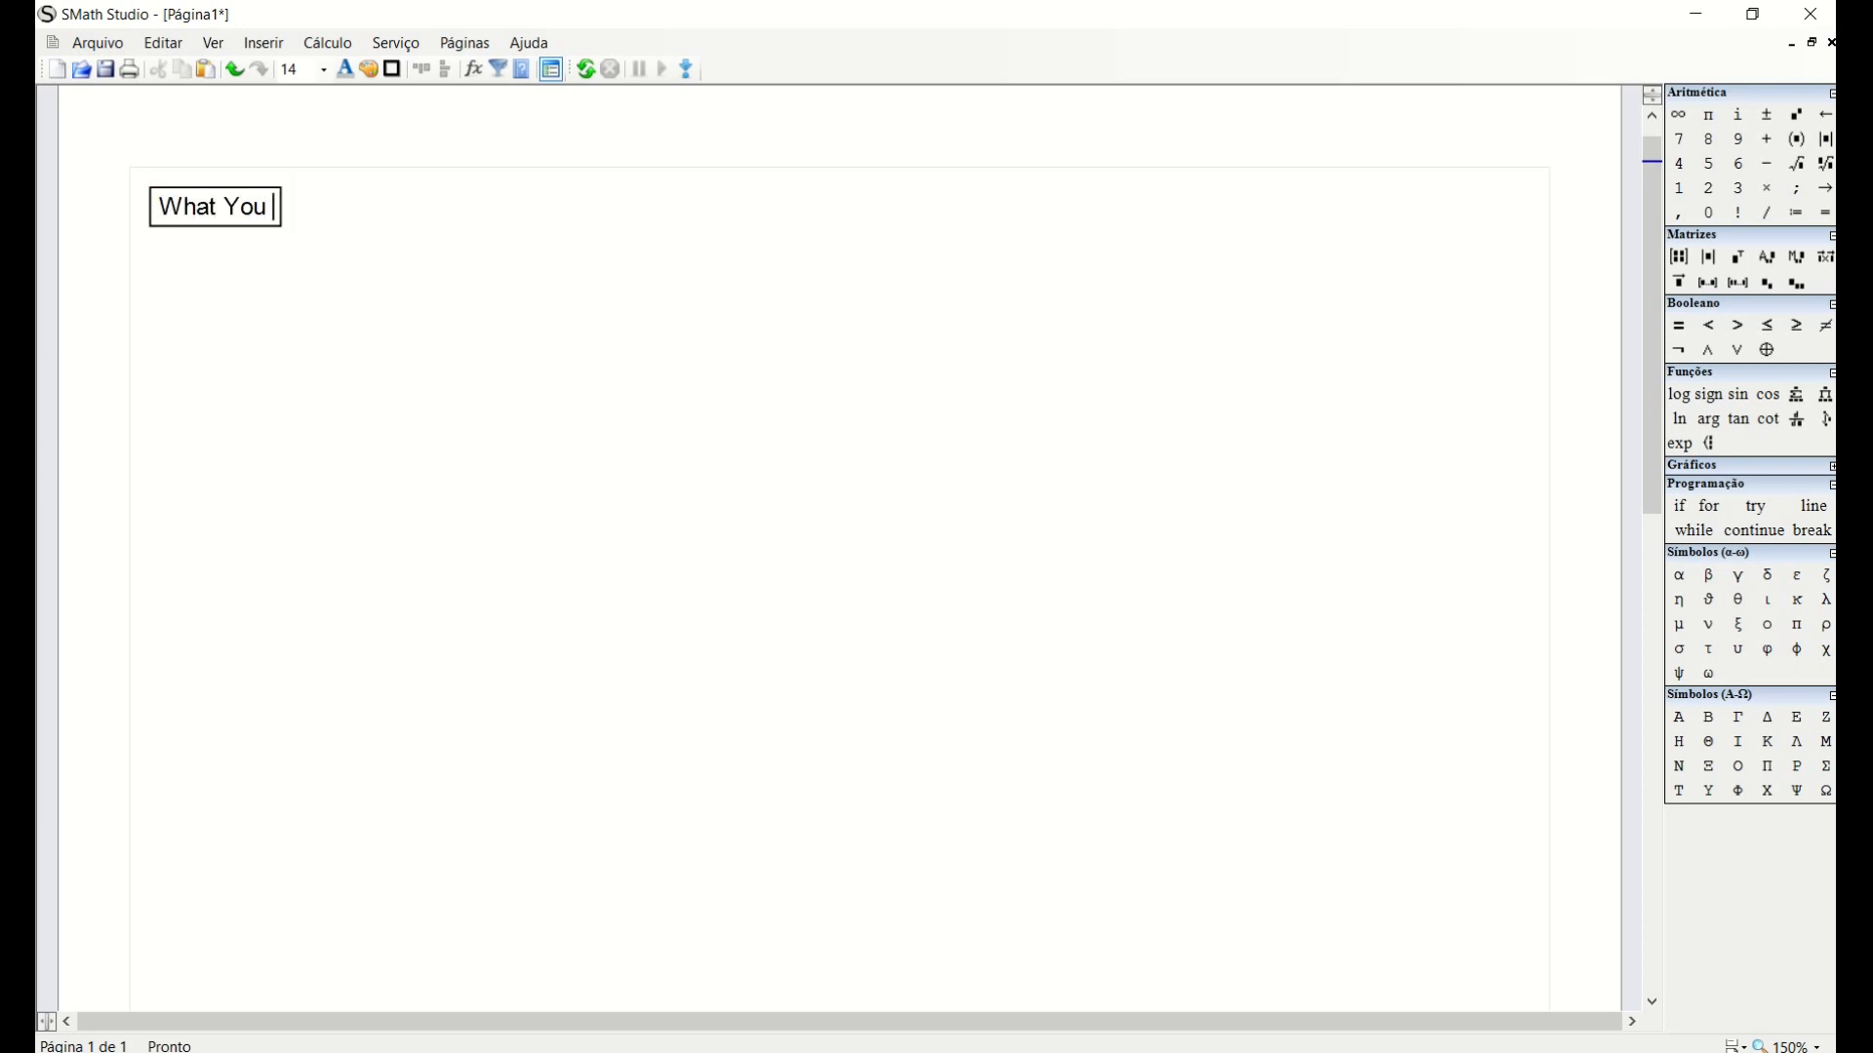
pyautogui.write('See Is ')
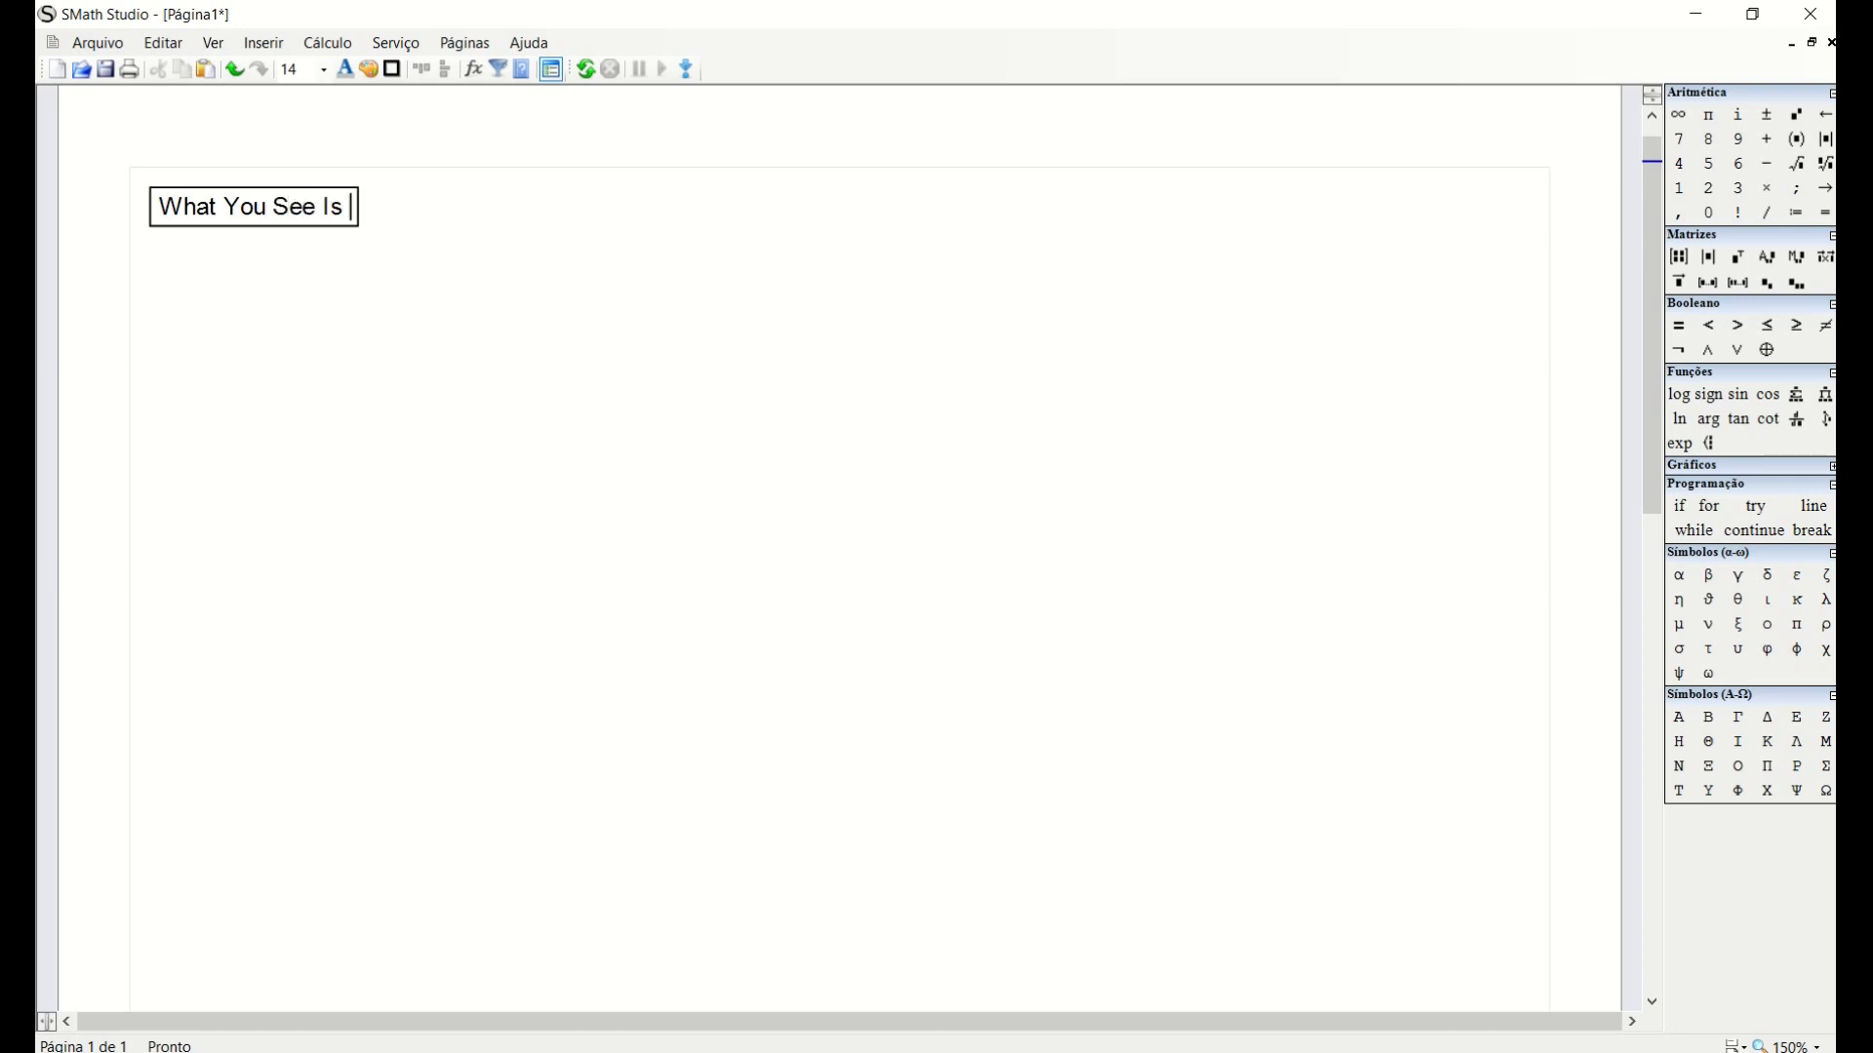
pyautogui.write('What You Get')
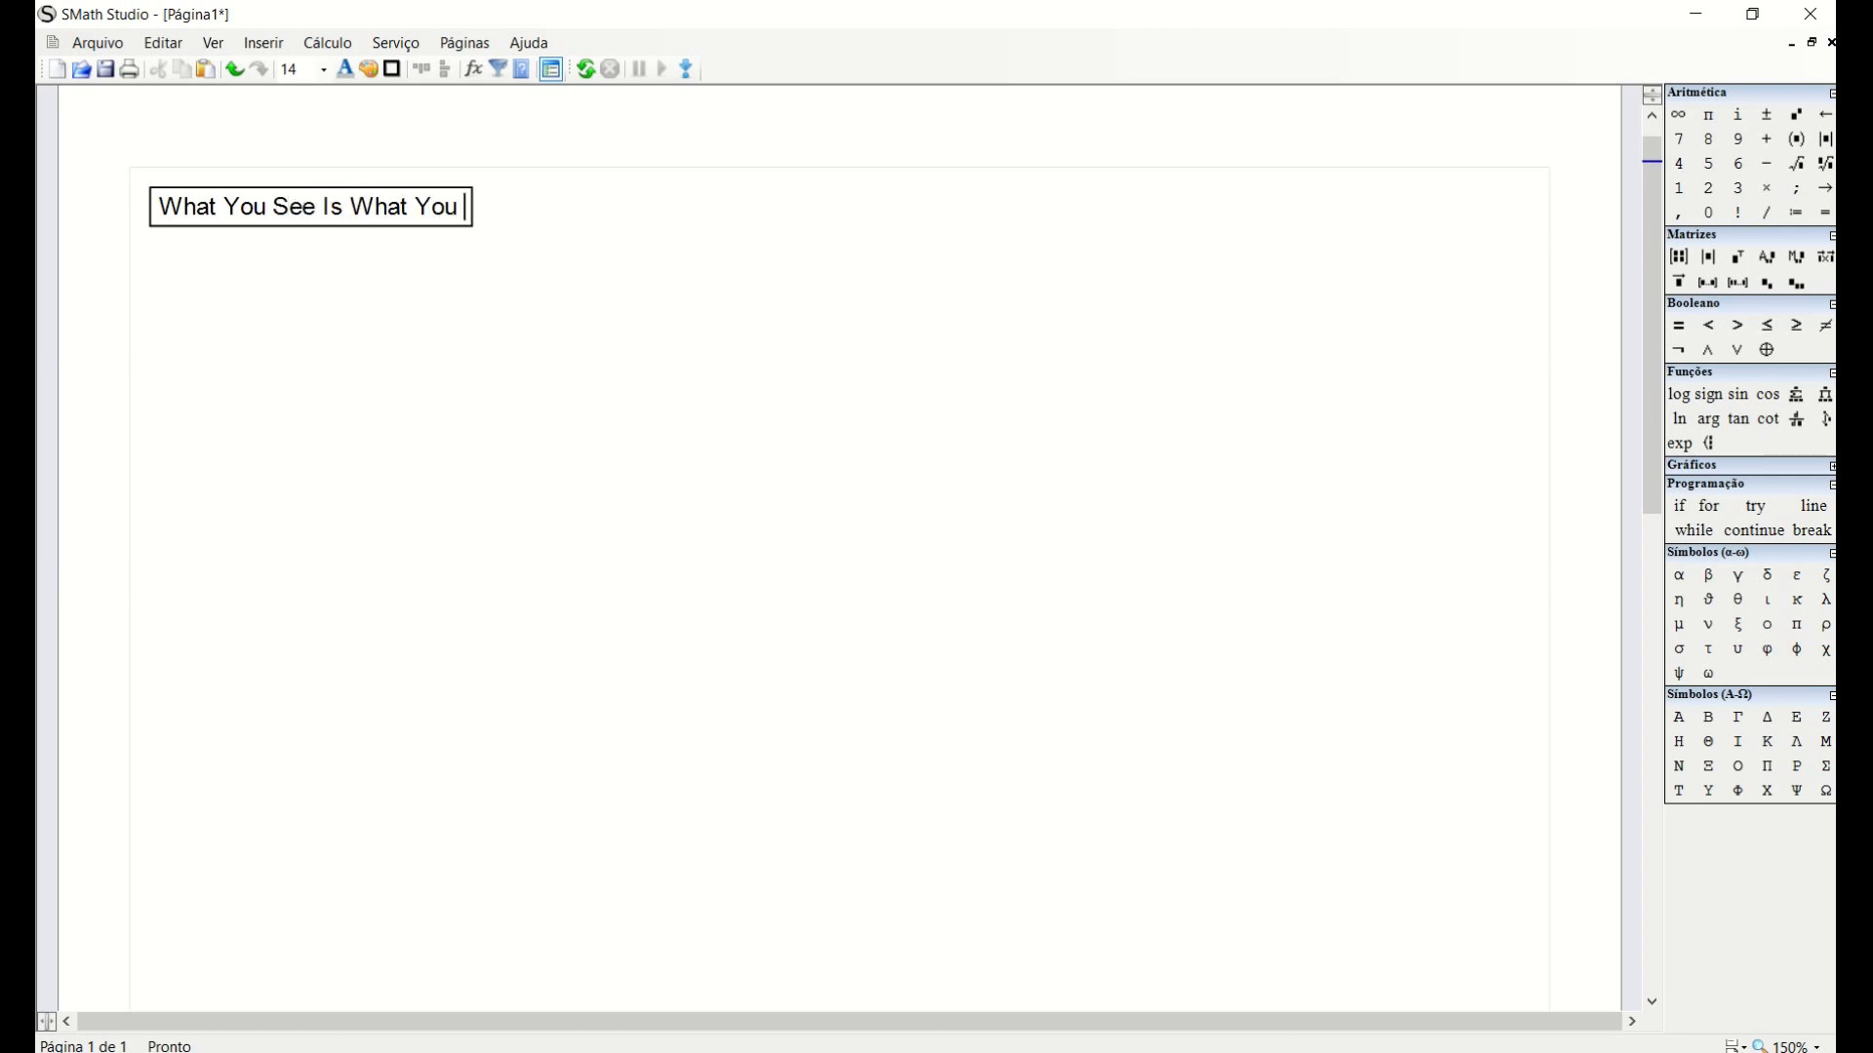
pyautogui.press('Return')
pyautogui.press('Return')
pyautogui.press('BackSpace')
pyautogui.write('O que você vê é o que você tem')
pyautogui.click(401, 406)
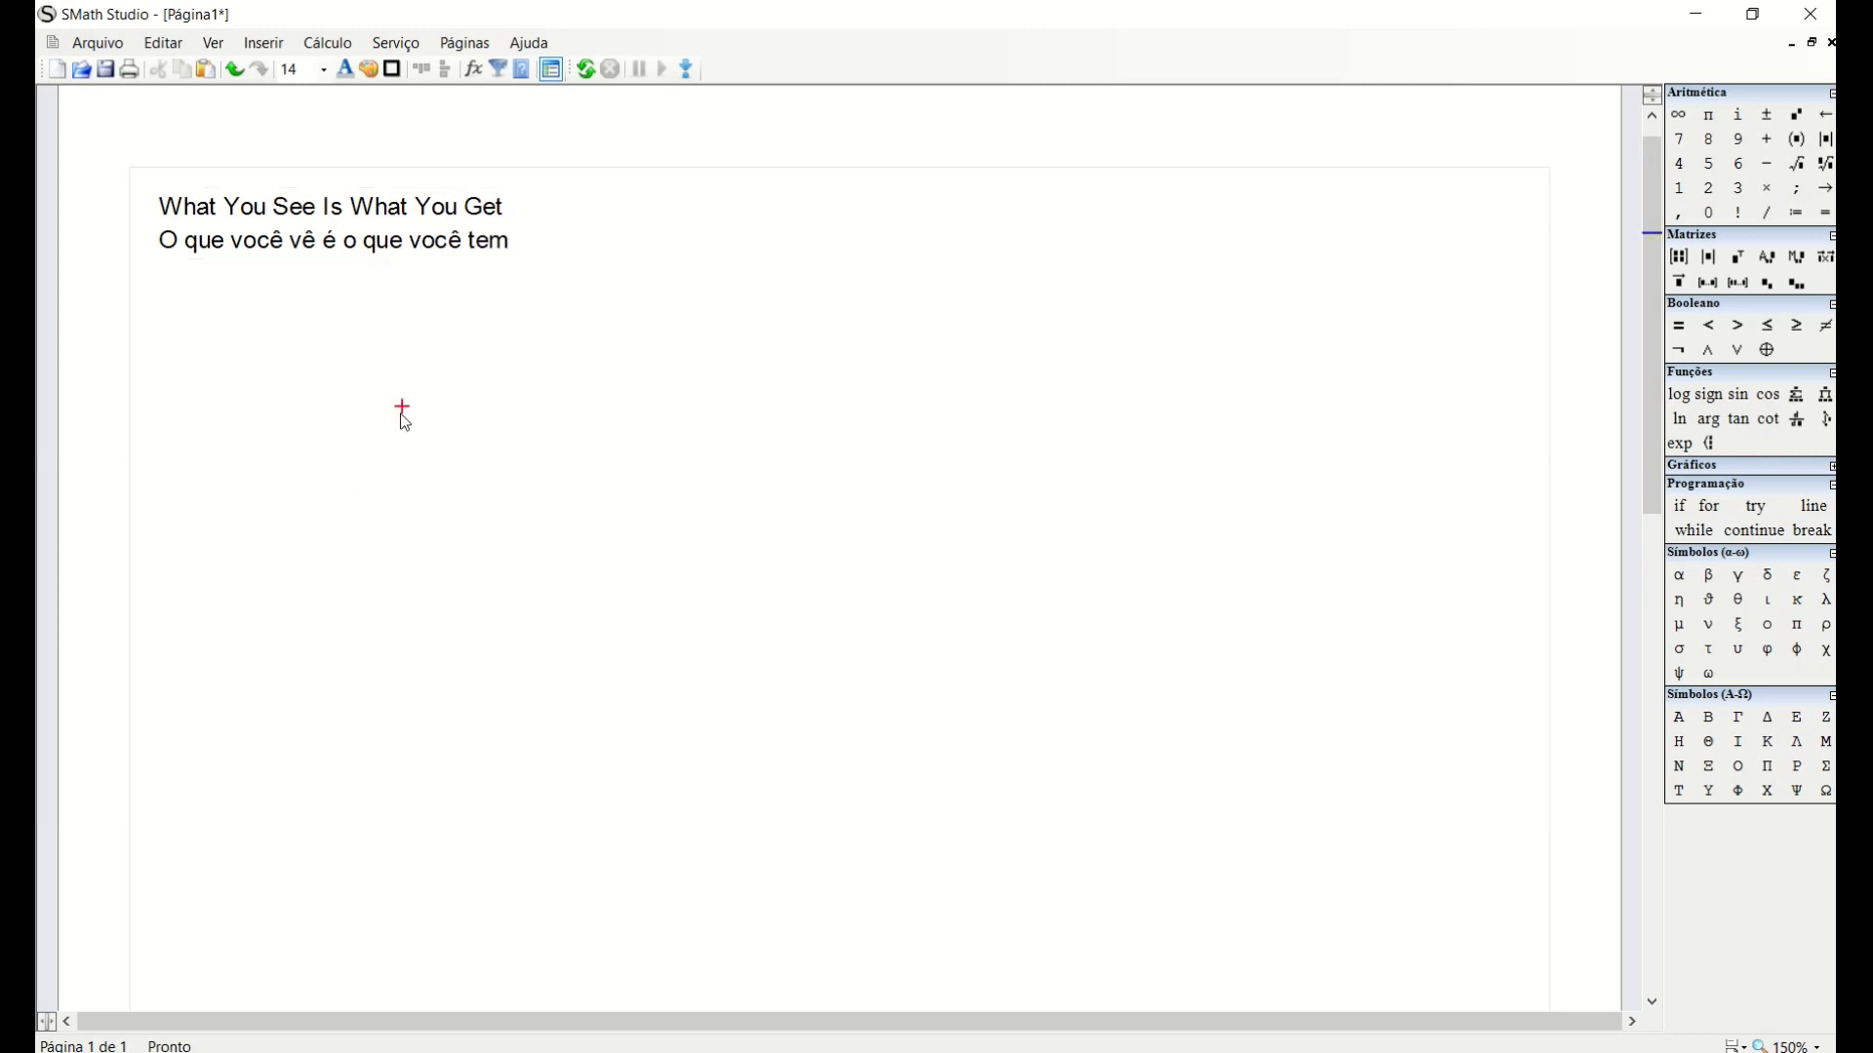
# Move the two-line text region one grid step up and one left, against the page margins.
pyautogui.click(354, 259)
pyautogui.click(669, 322)
pyautogui.scroll(1, 746, 345)
pyautogui.moveTo(1646, 285); pyautogui.dragTo(1643, 147)
pyautogui.click(634, 319)
pyautogui.moveTo(503, 336); pyautogui.dragTo(363, 232)
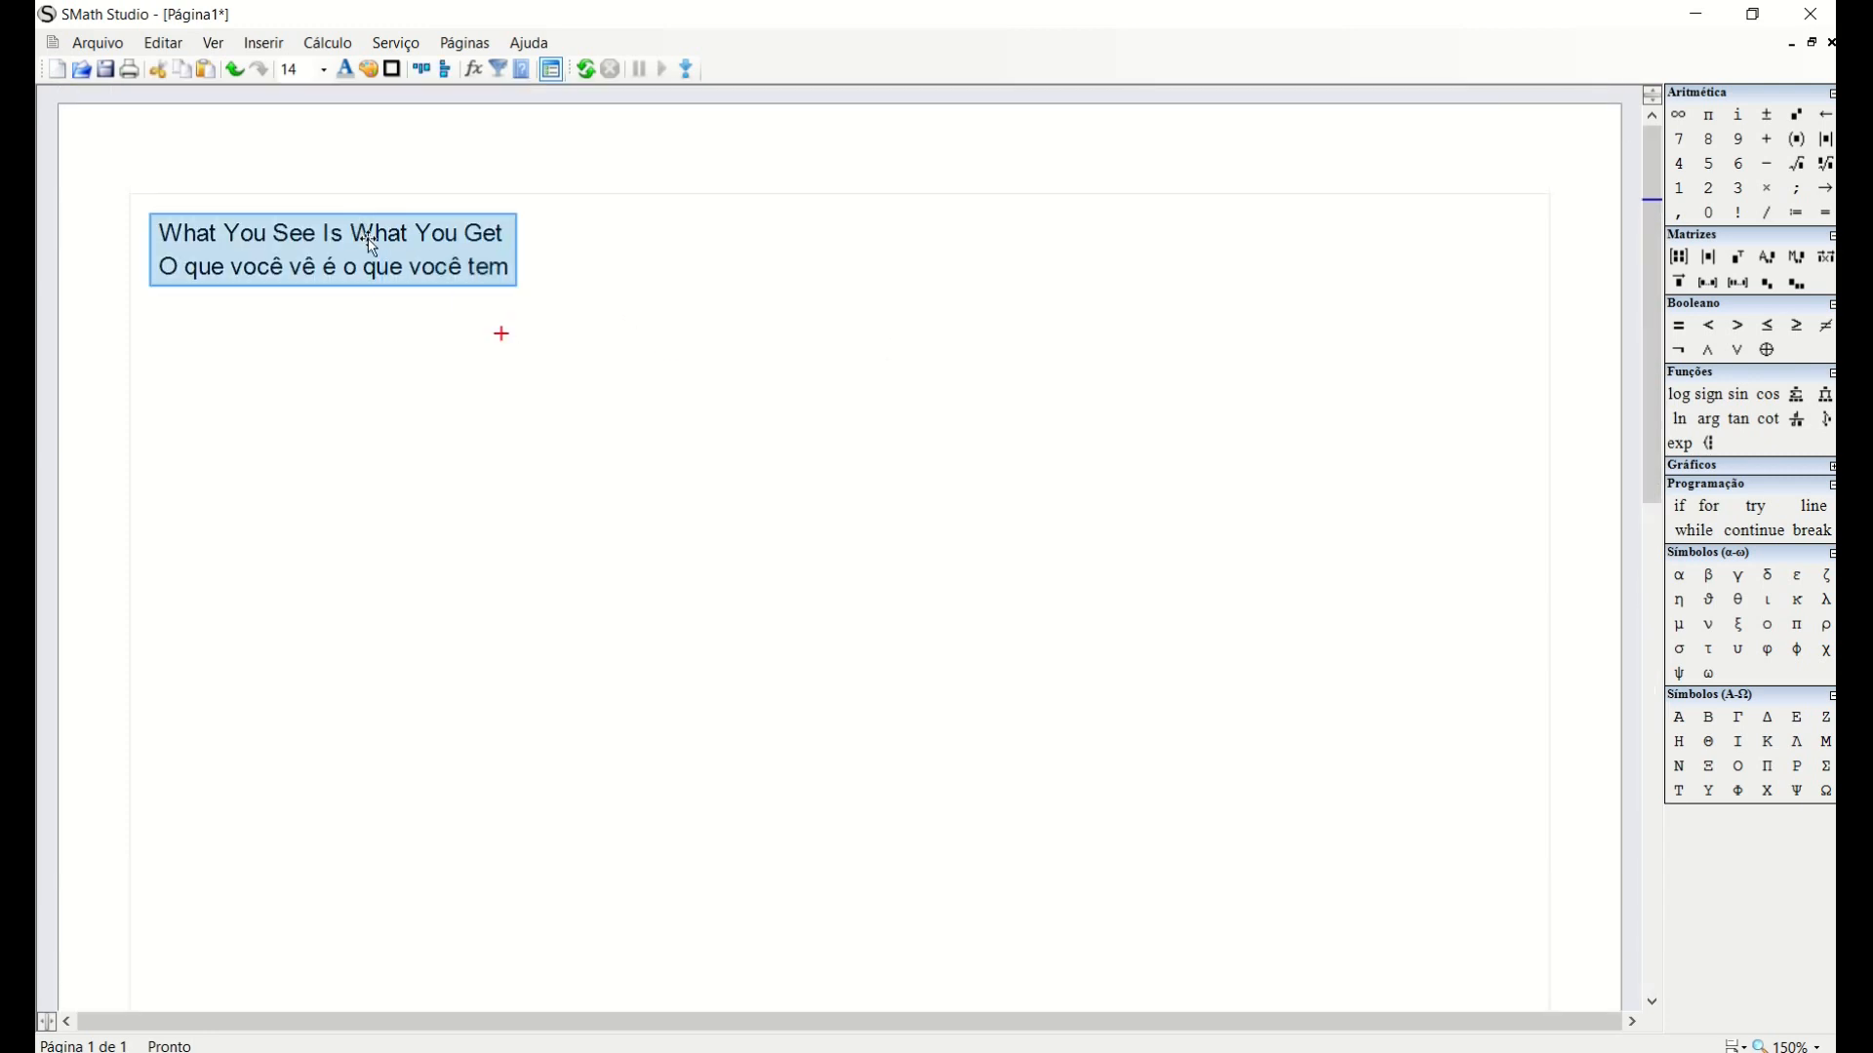
pyautogui.press('Up')
pyautogui.press('Left')
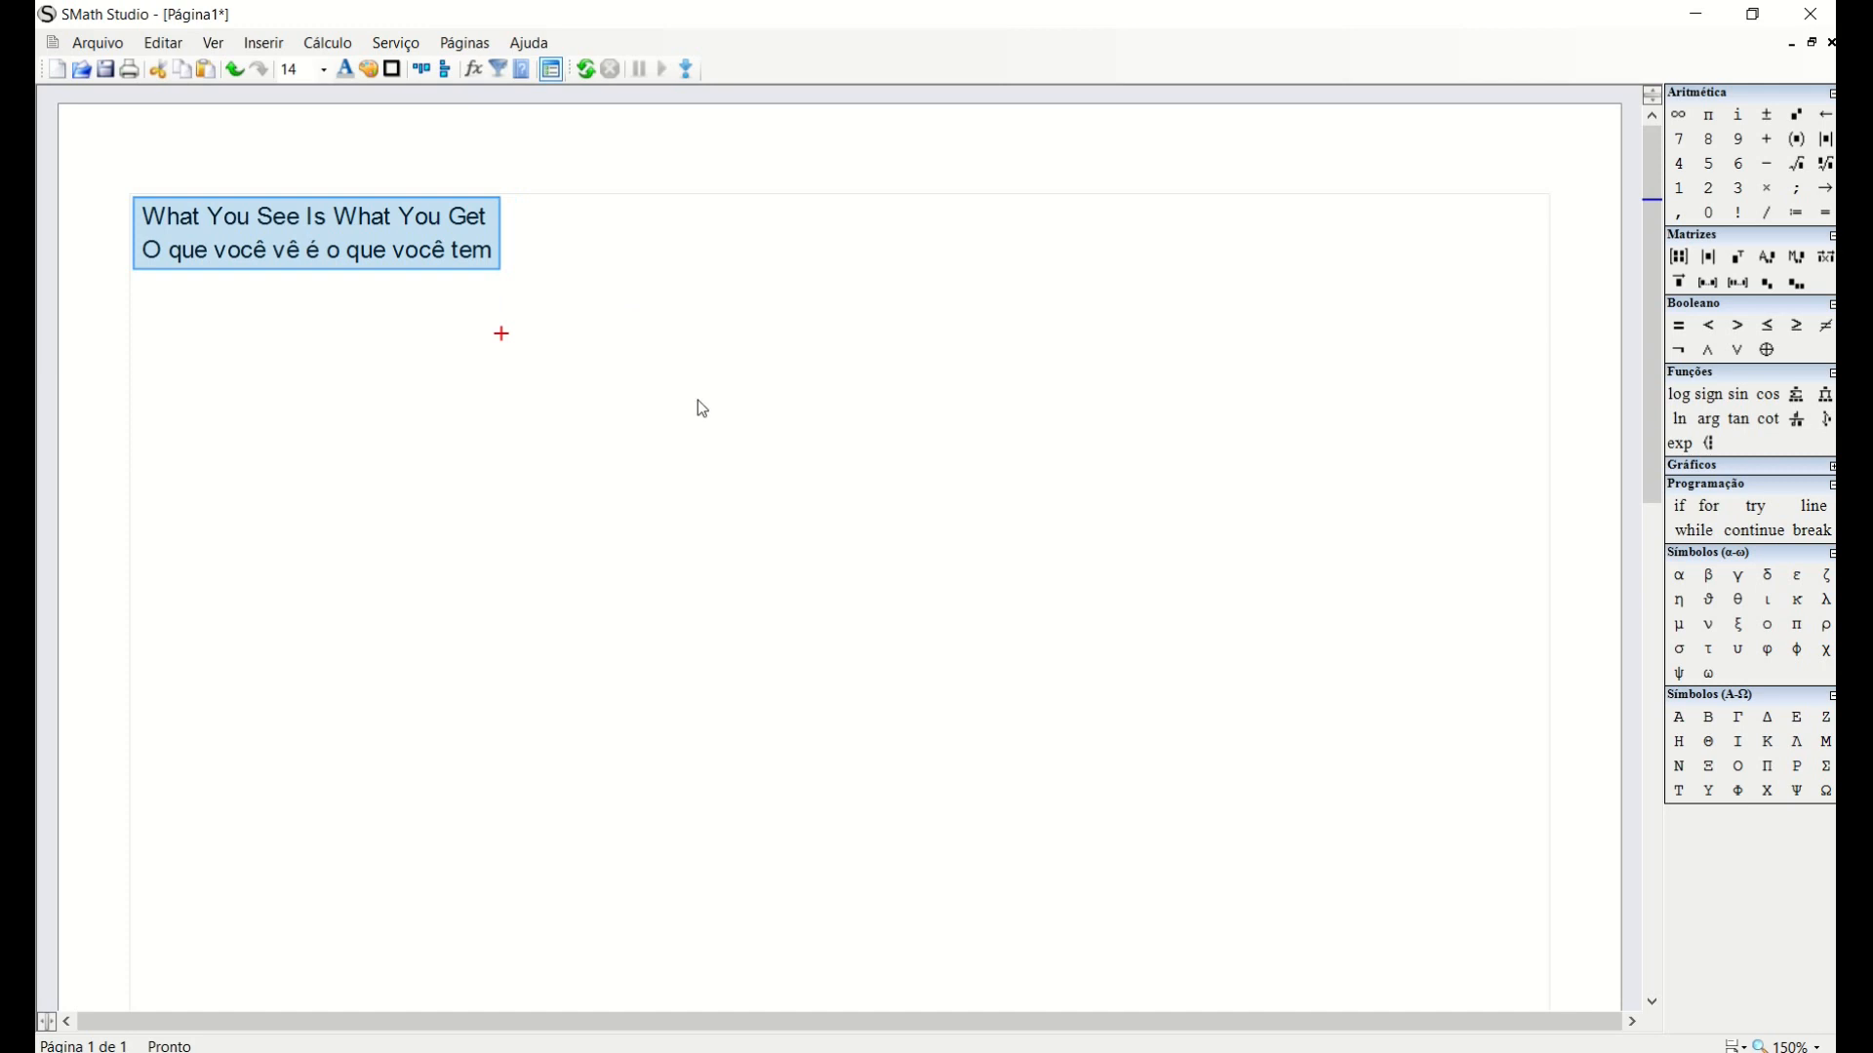
pyautogui.click(616, 350)
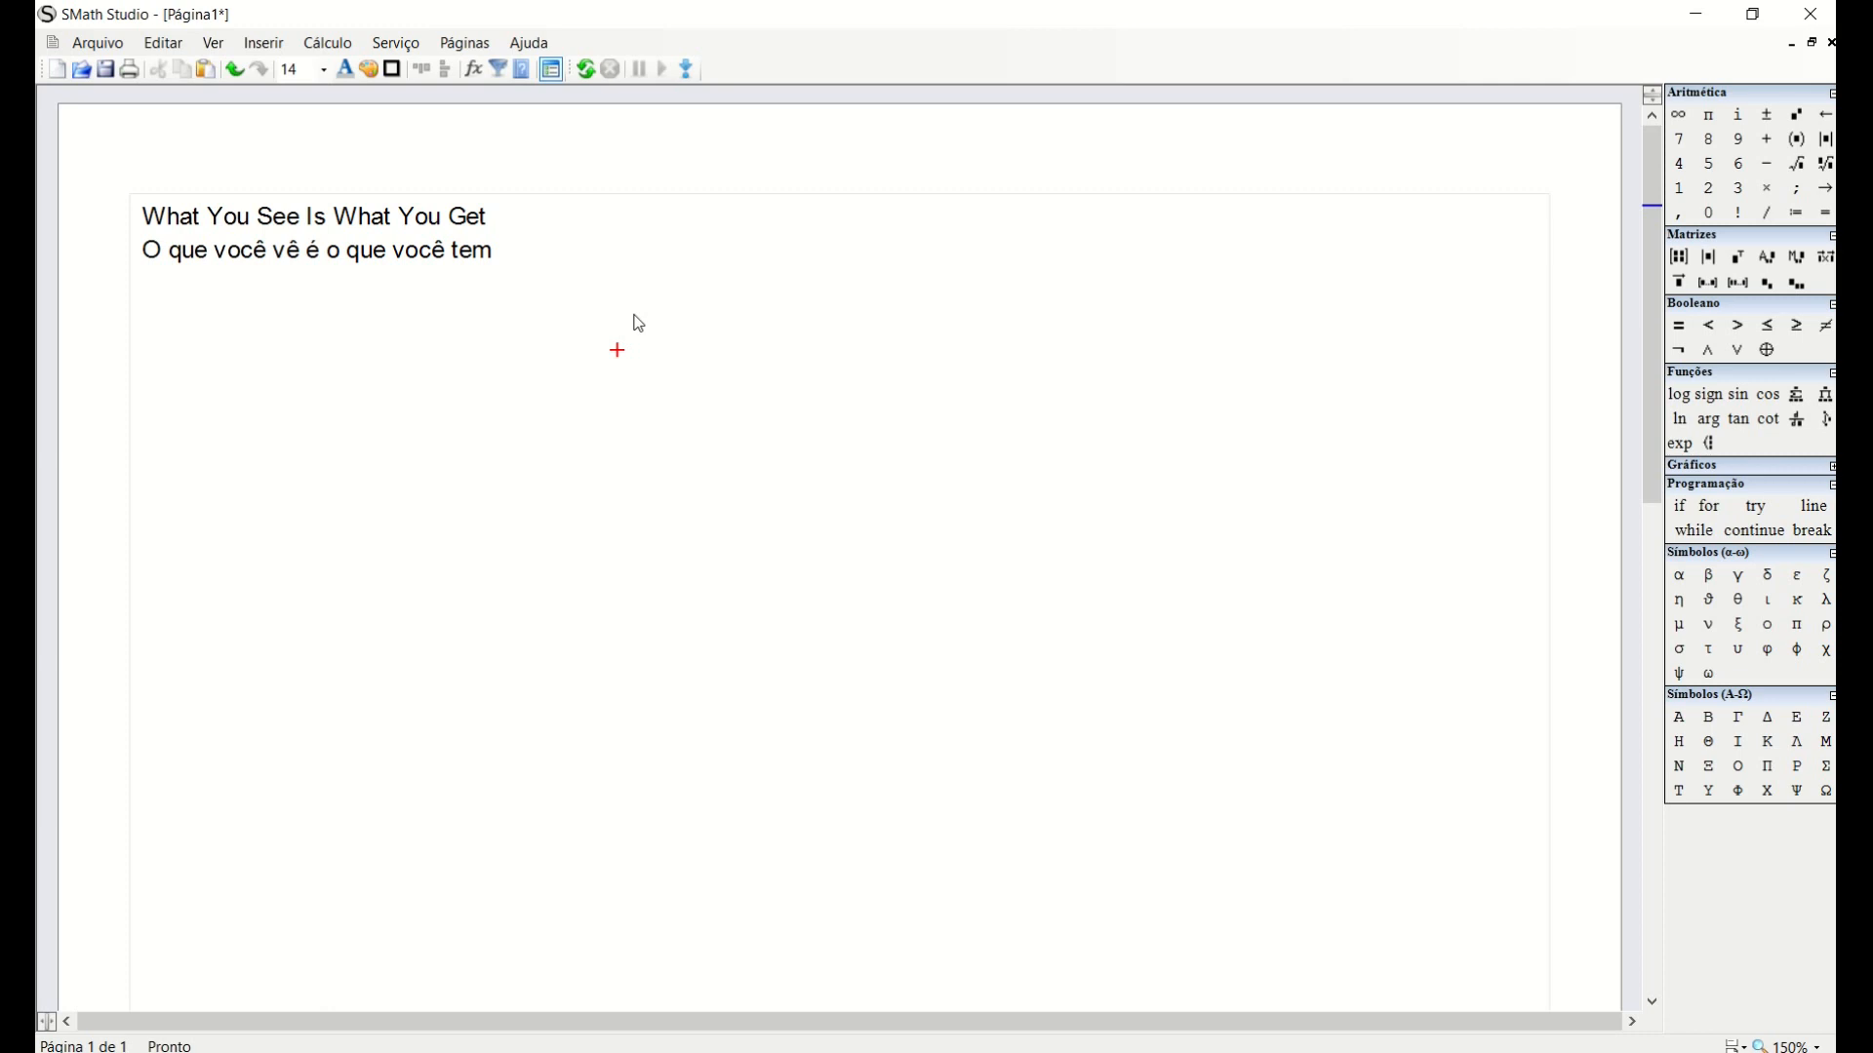
# Define the length L := 1,20 m below and to the right of the text region.
pyautogui.click(599, 318)
pyautogui.click(634, 301)
pyautogui.write('L:=1,20 ')
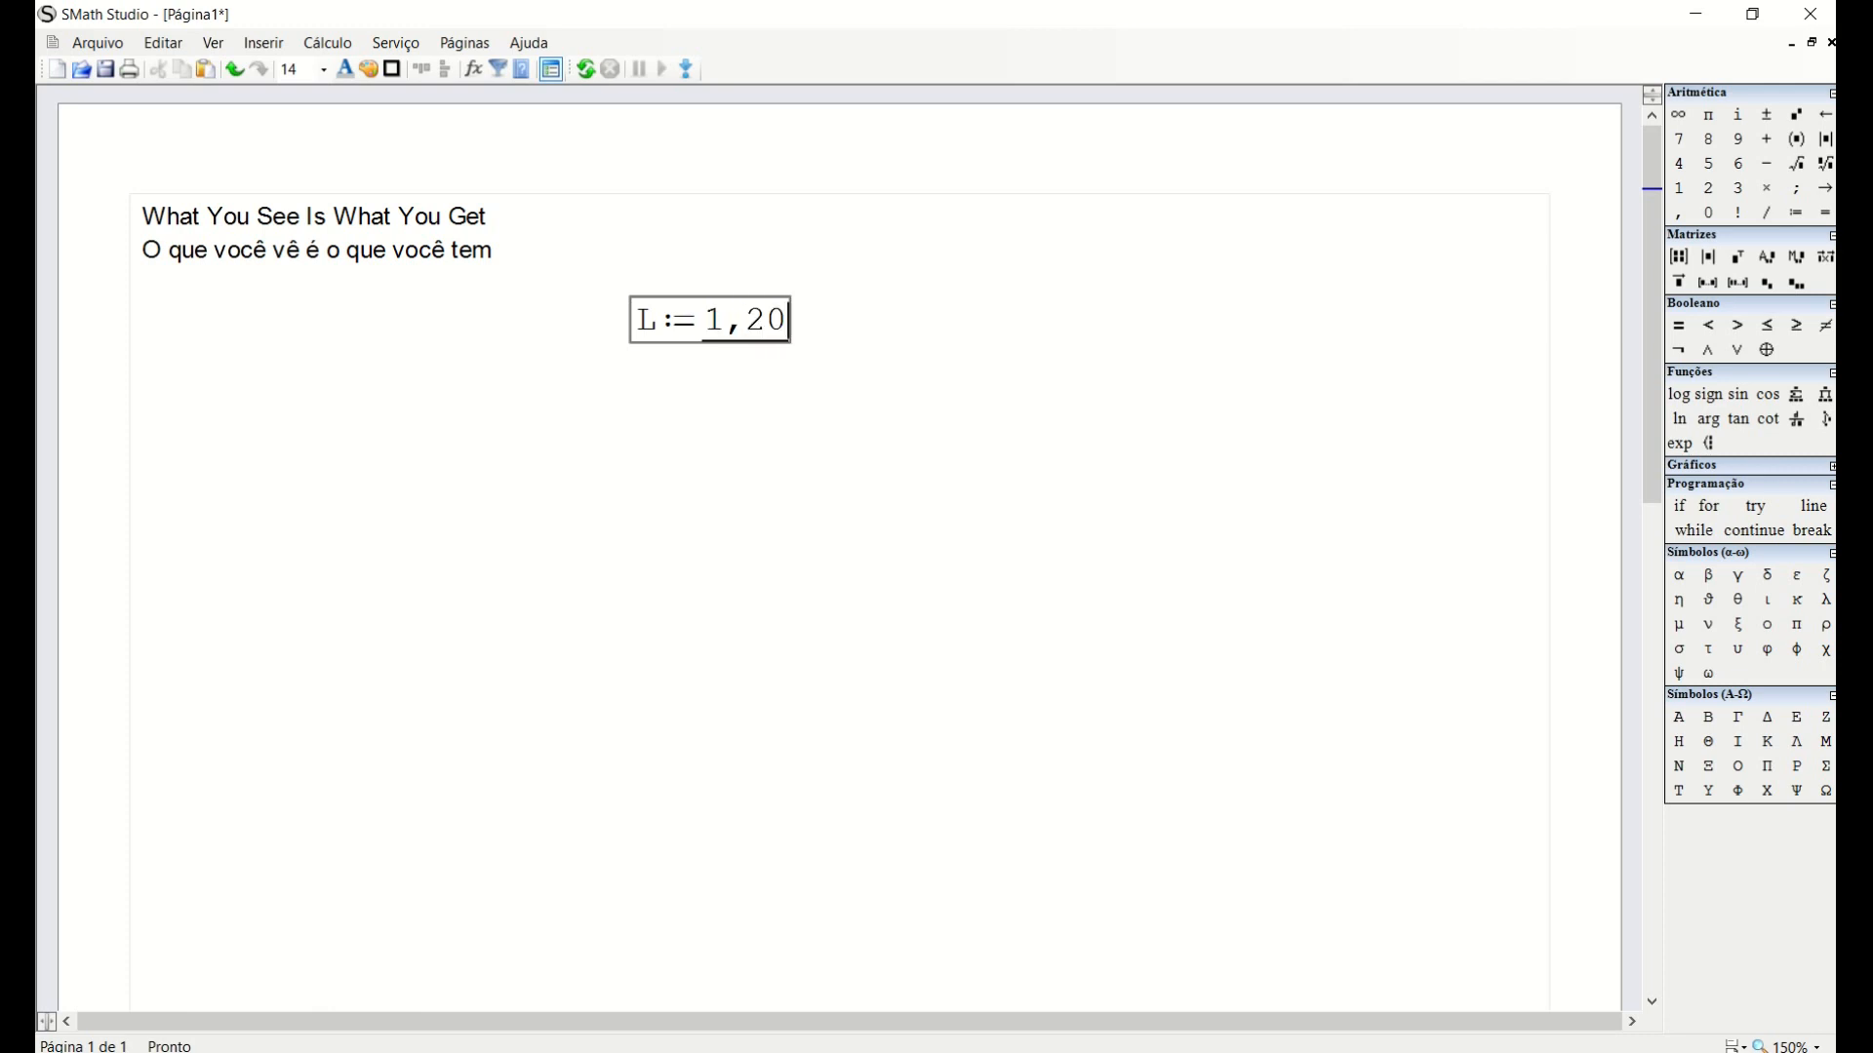
pyautogui.write('m')
# Define ΔL := 1,85 mm beneath L and move the new definition up closer to it.
pyautogui.click(634, 402)
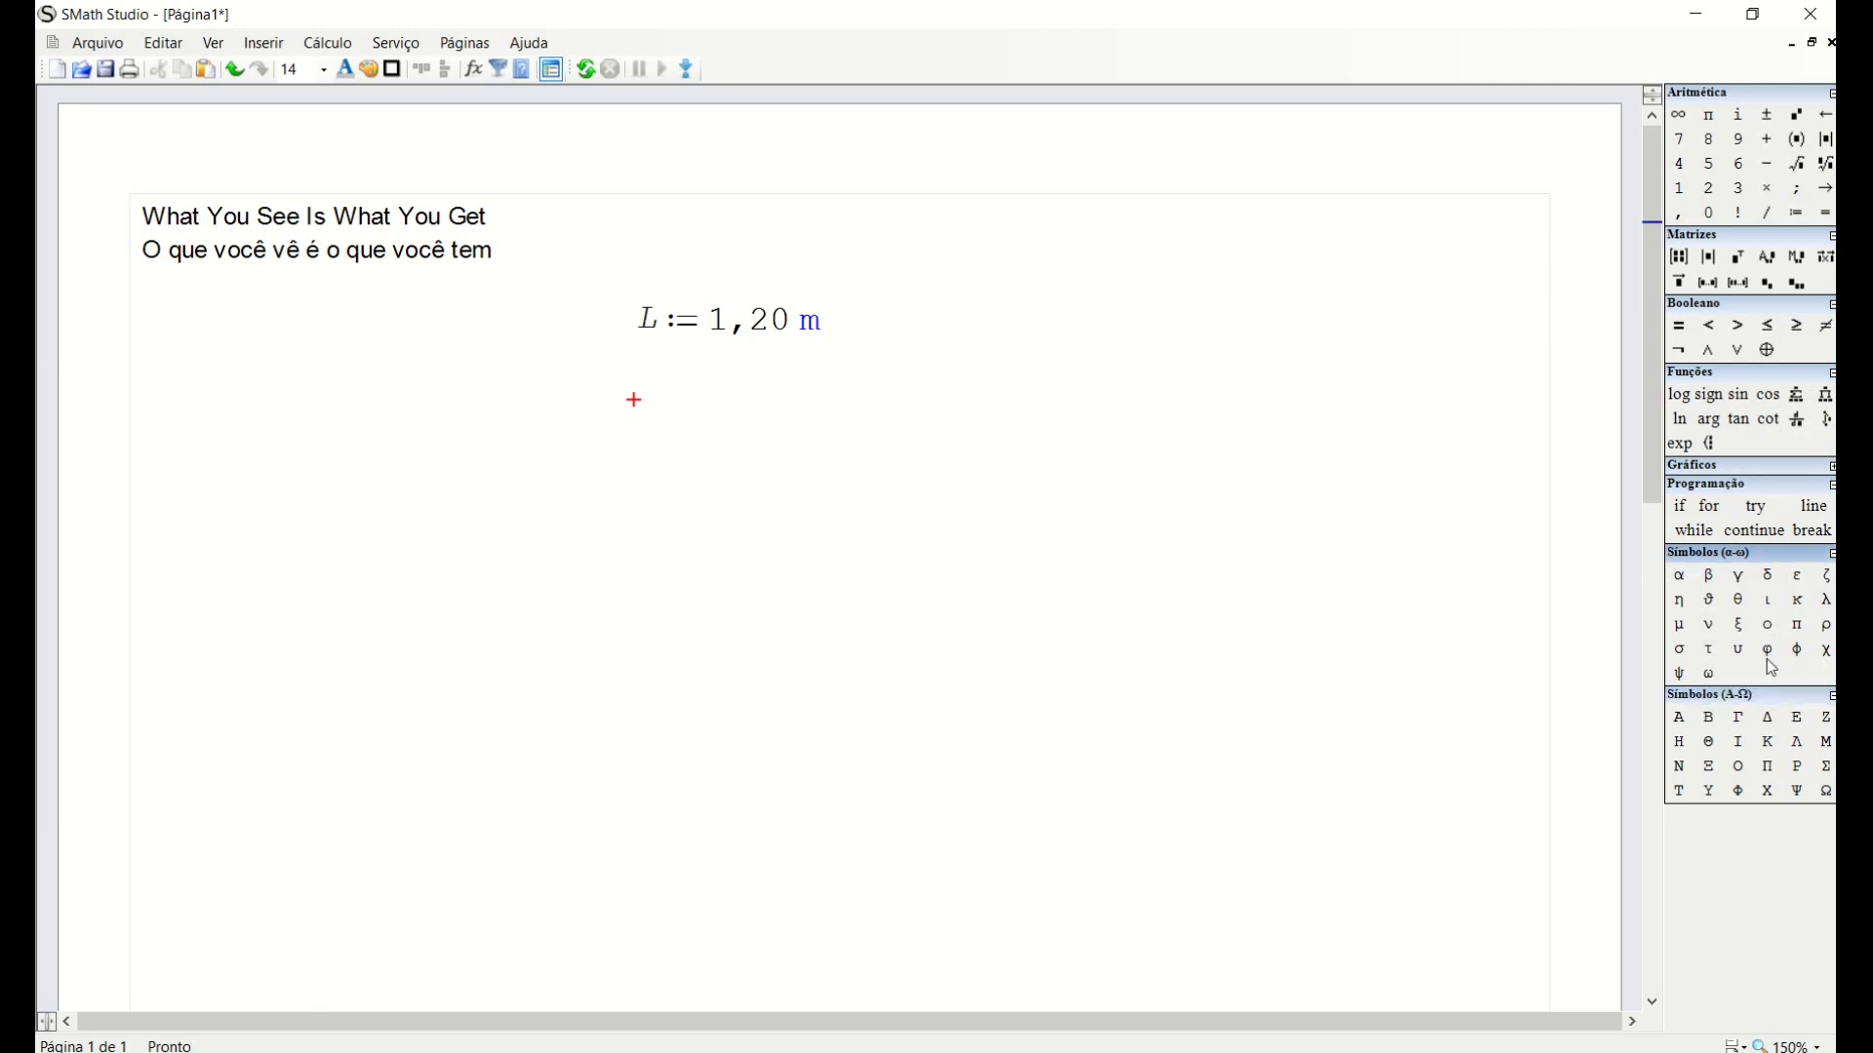
pyautogui.click(1756, 722)
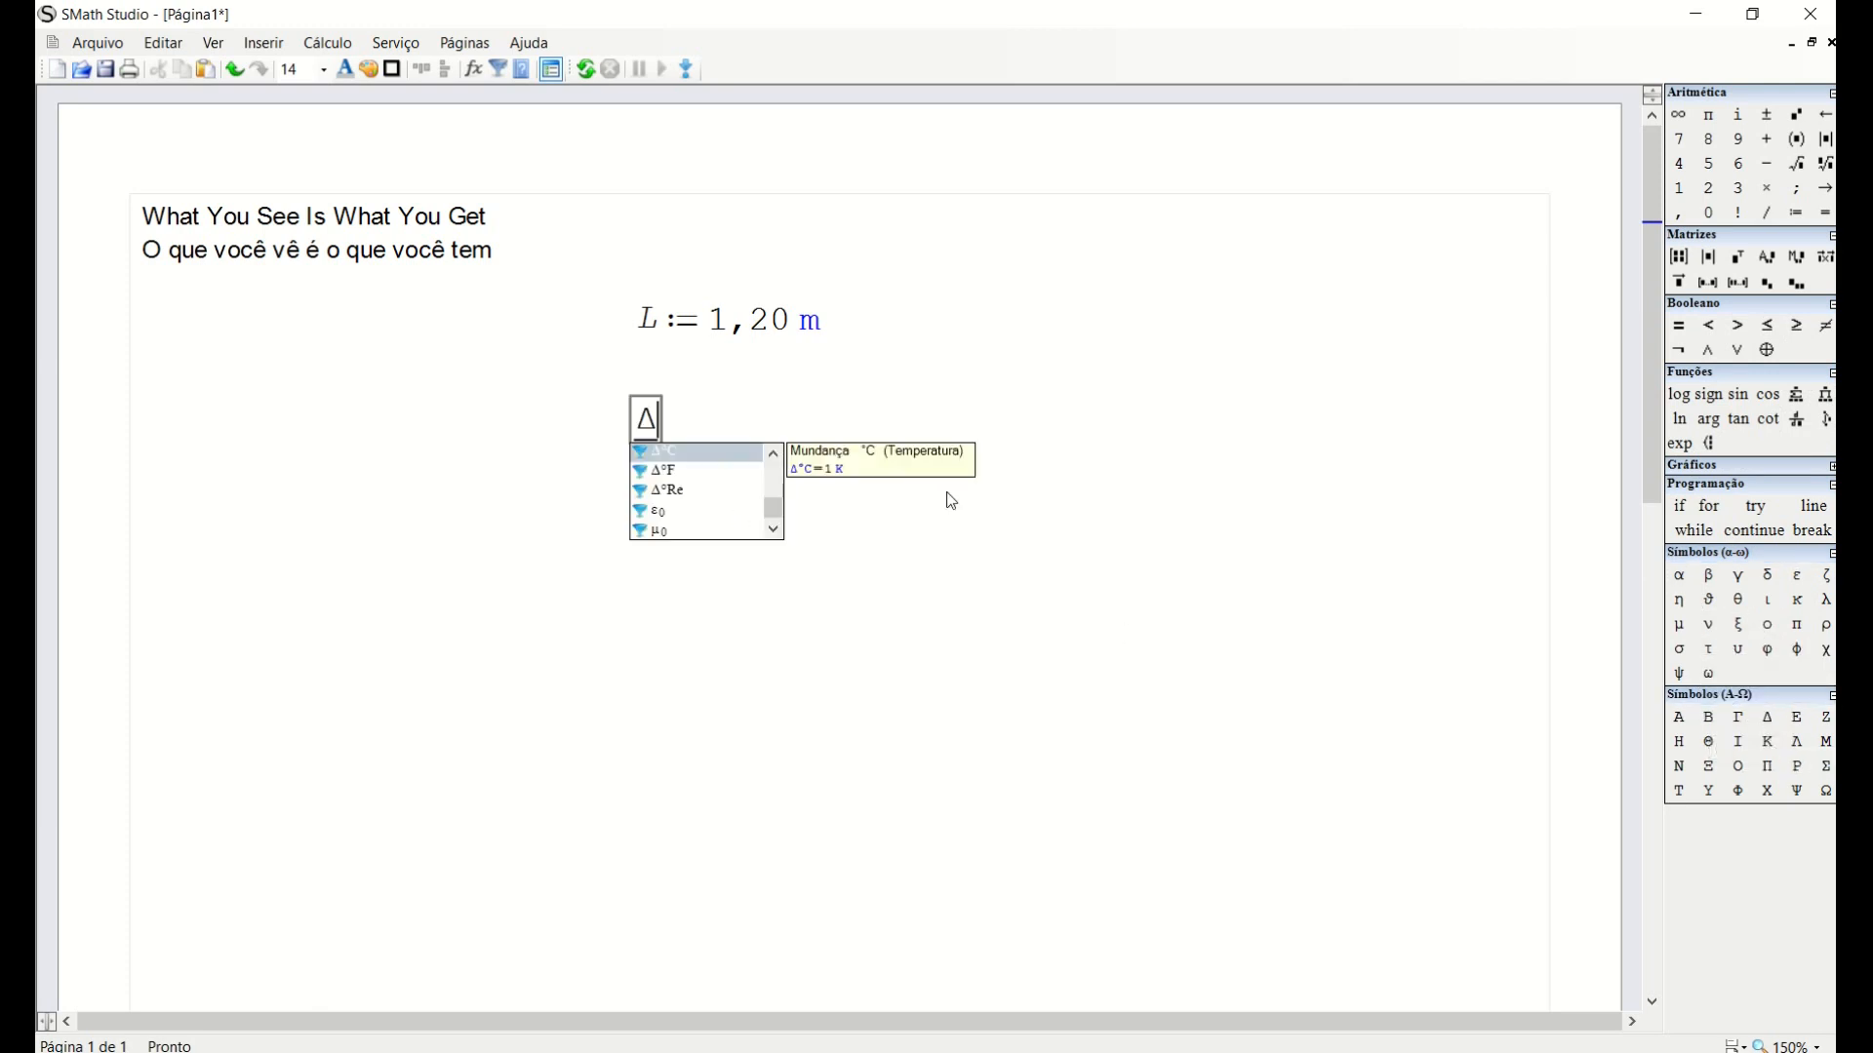
pyautogui.write('L:= ')
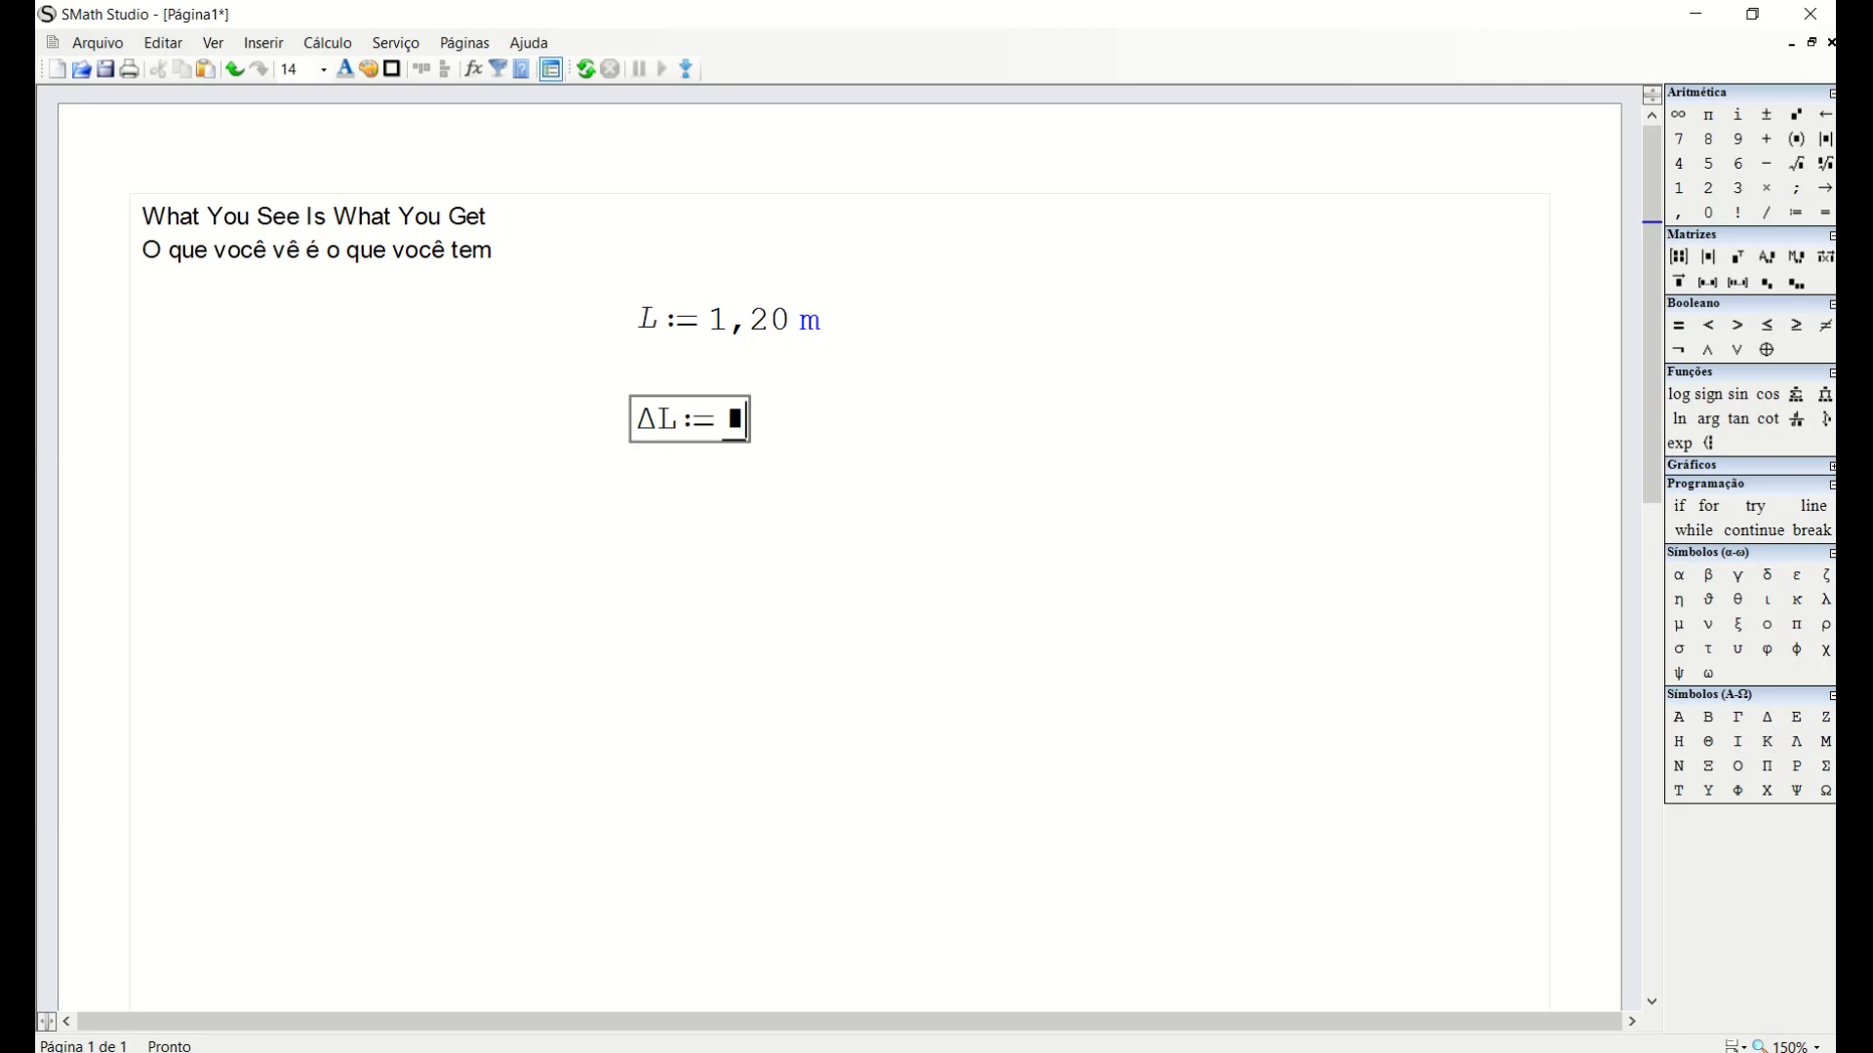
pyautogui.write('12')
pyautogui.press('BackSpace')
pyautogui.write(',85 ')
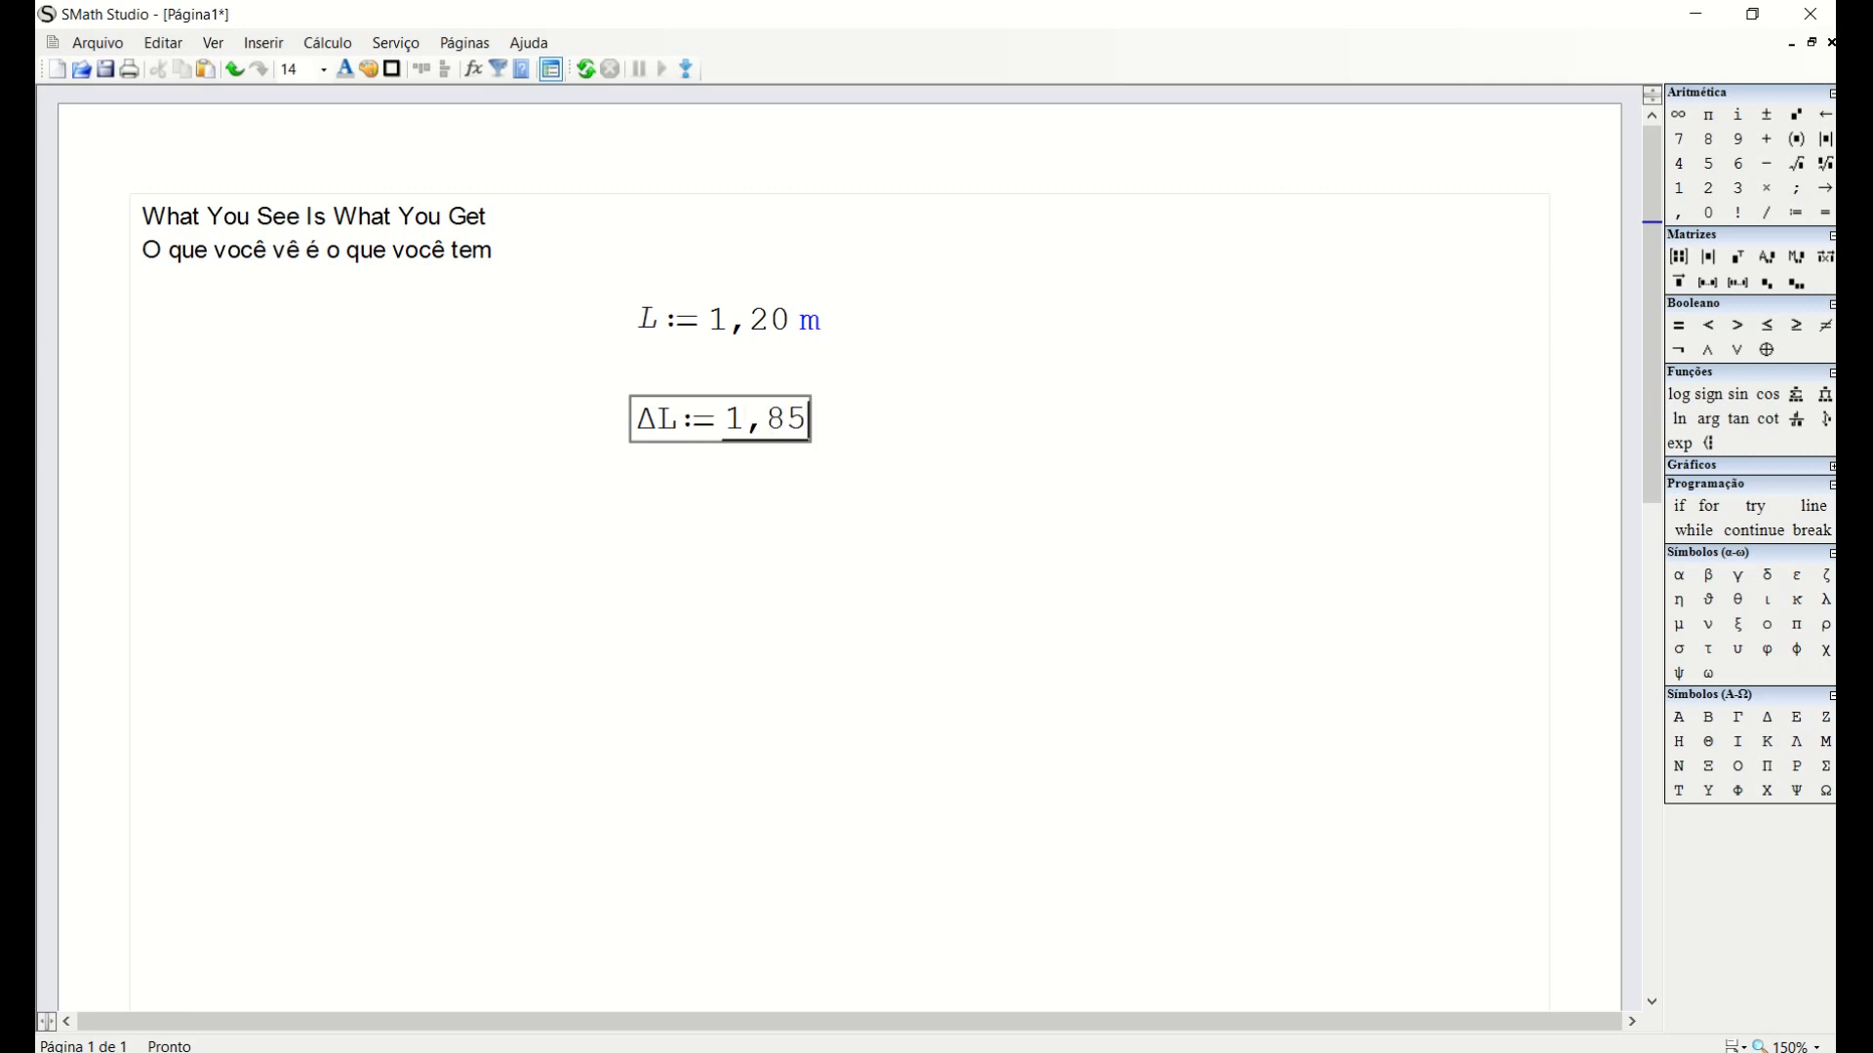
pyautogui.write('mm')
pyautogui.click(931, 501)
pyautogui.moveTo(815, 566); pyautogui.dragTo(714, 382)
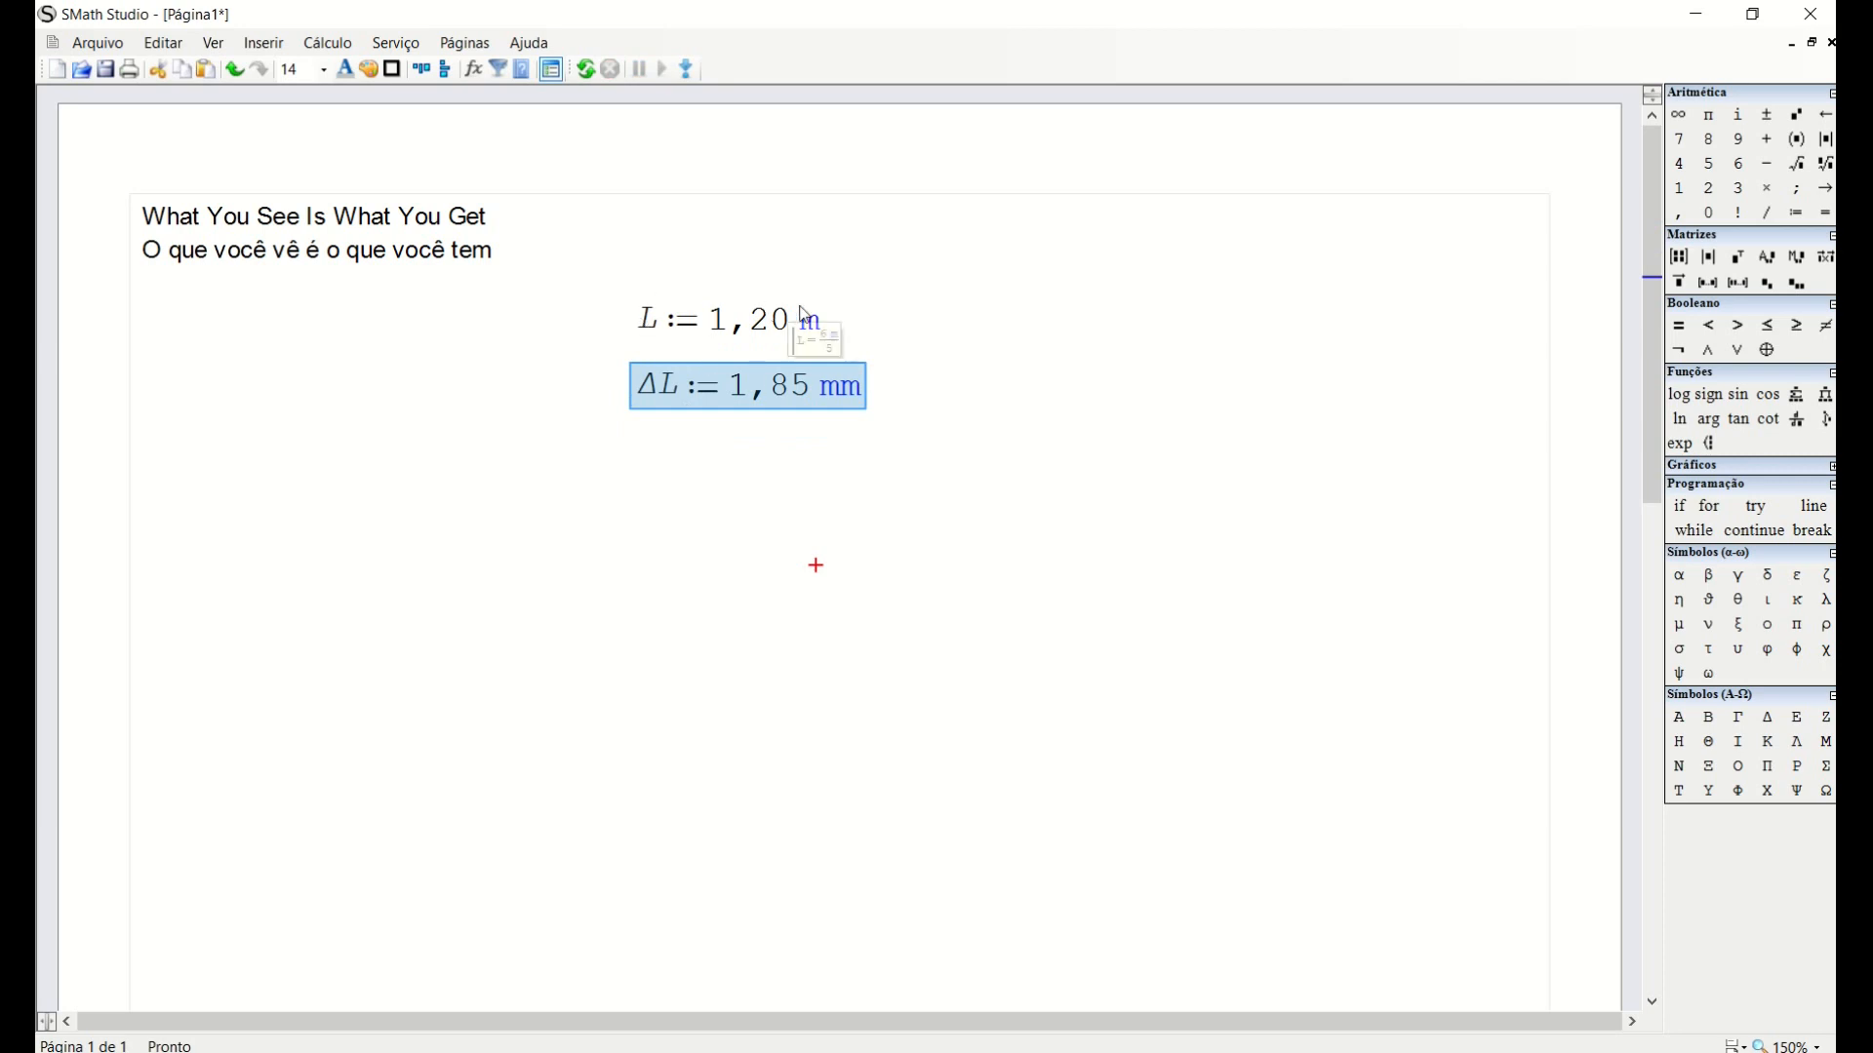
# Define the strain ε := ΔL/L beneath the ΔL definition and evaluate it numerically in the same expression.
pyautogui.click(634, 448)
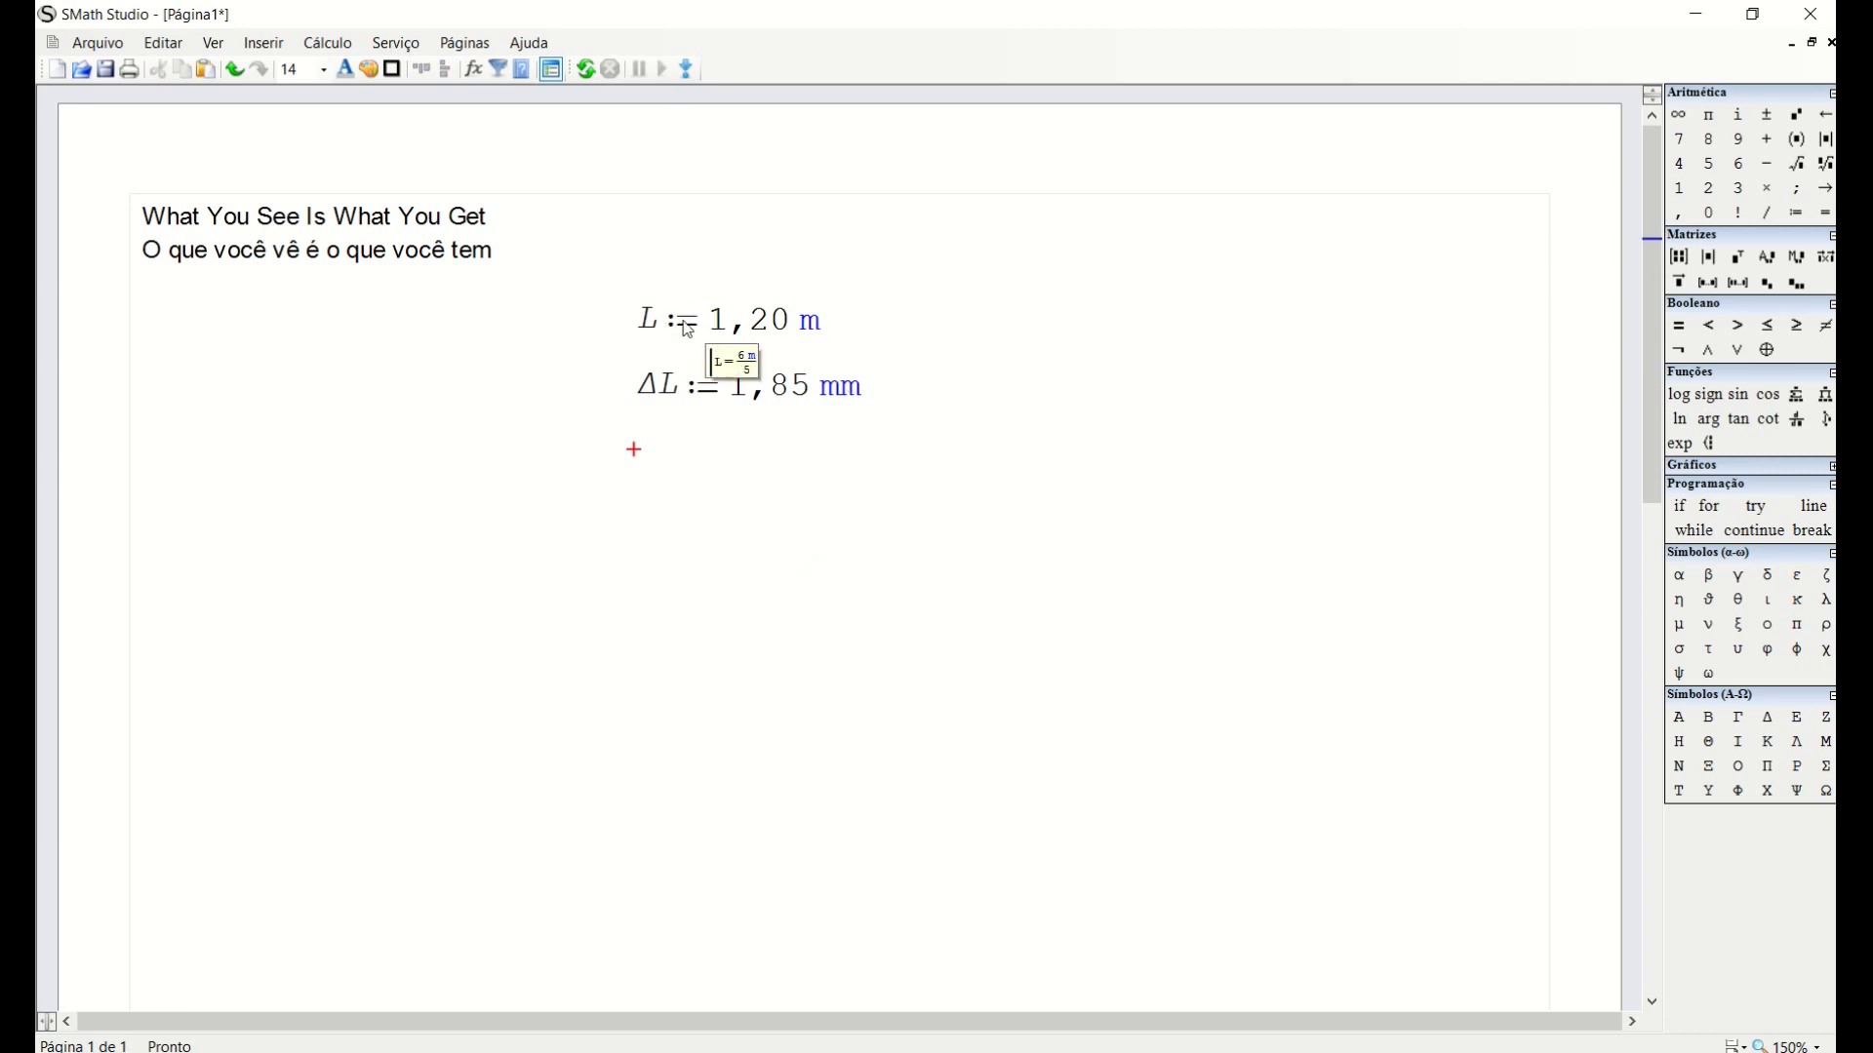
pyautogui.moveTo(732, 330)
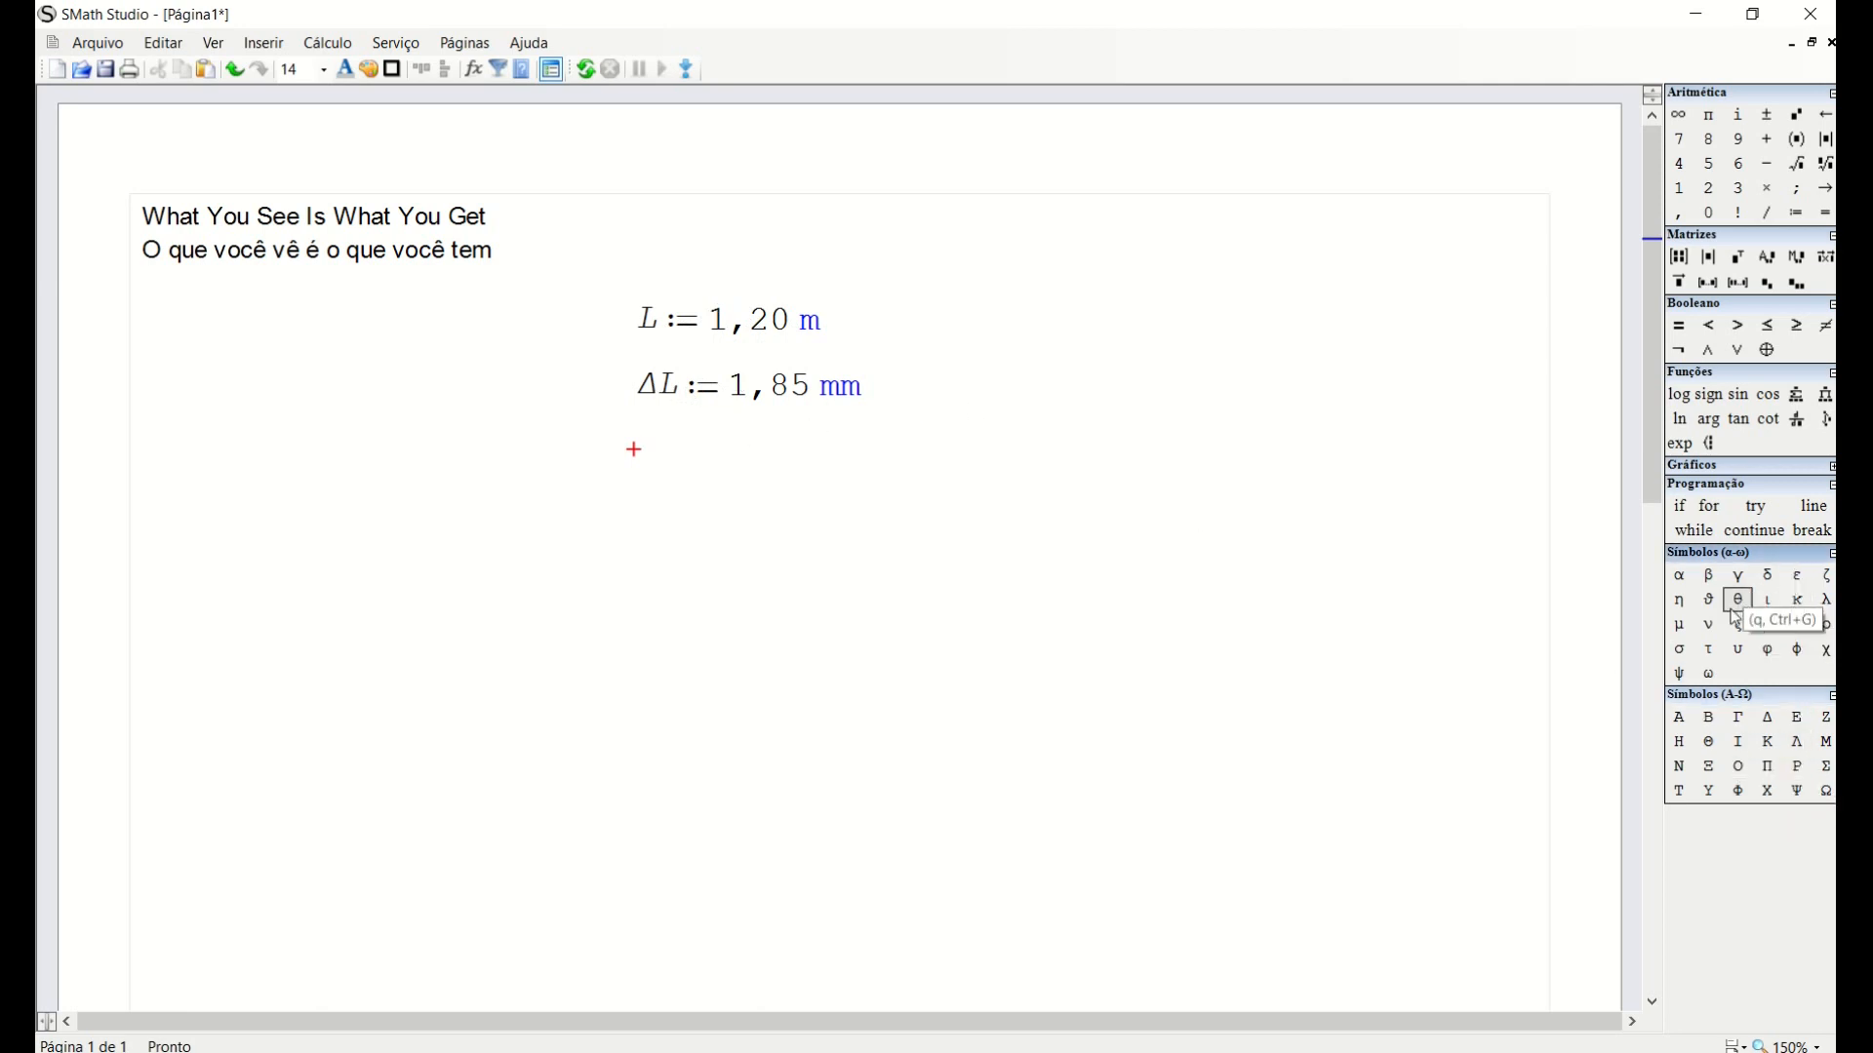
pyautogui.click(1800, 580)
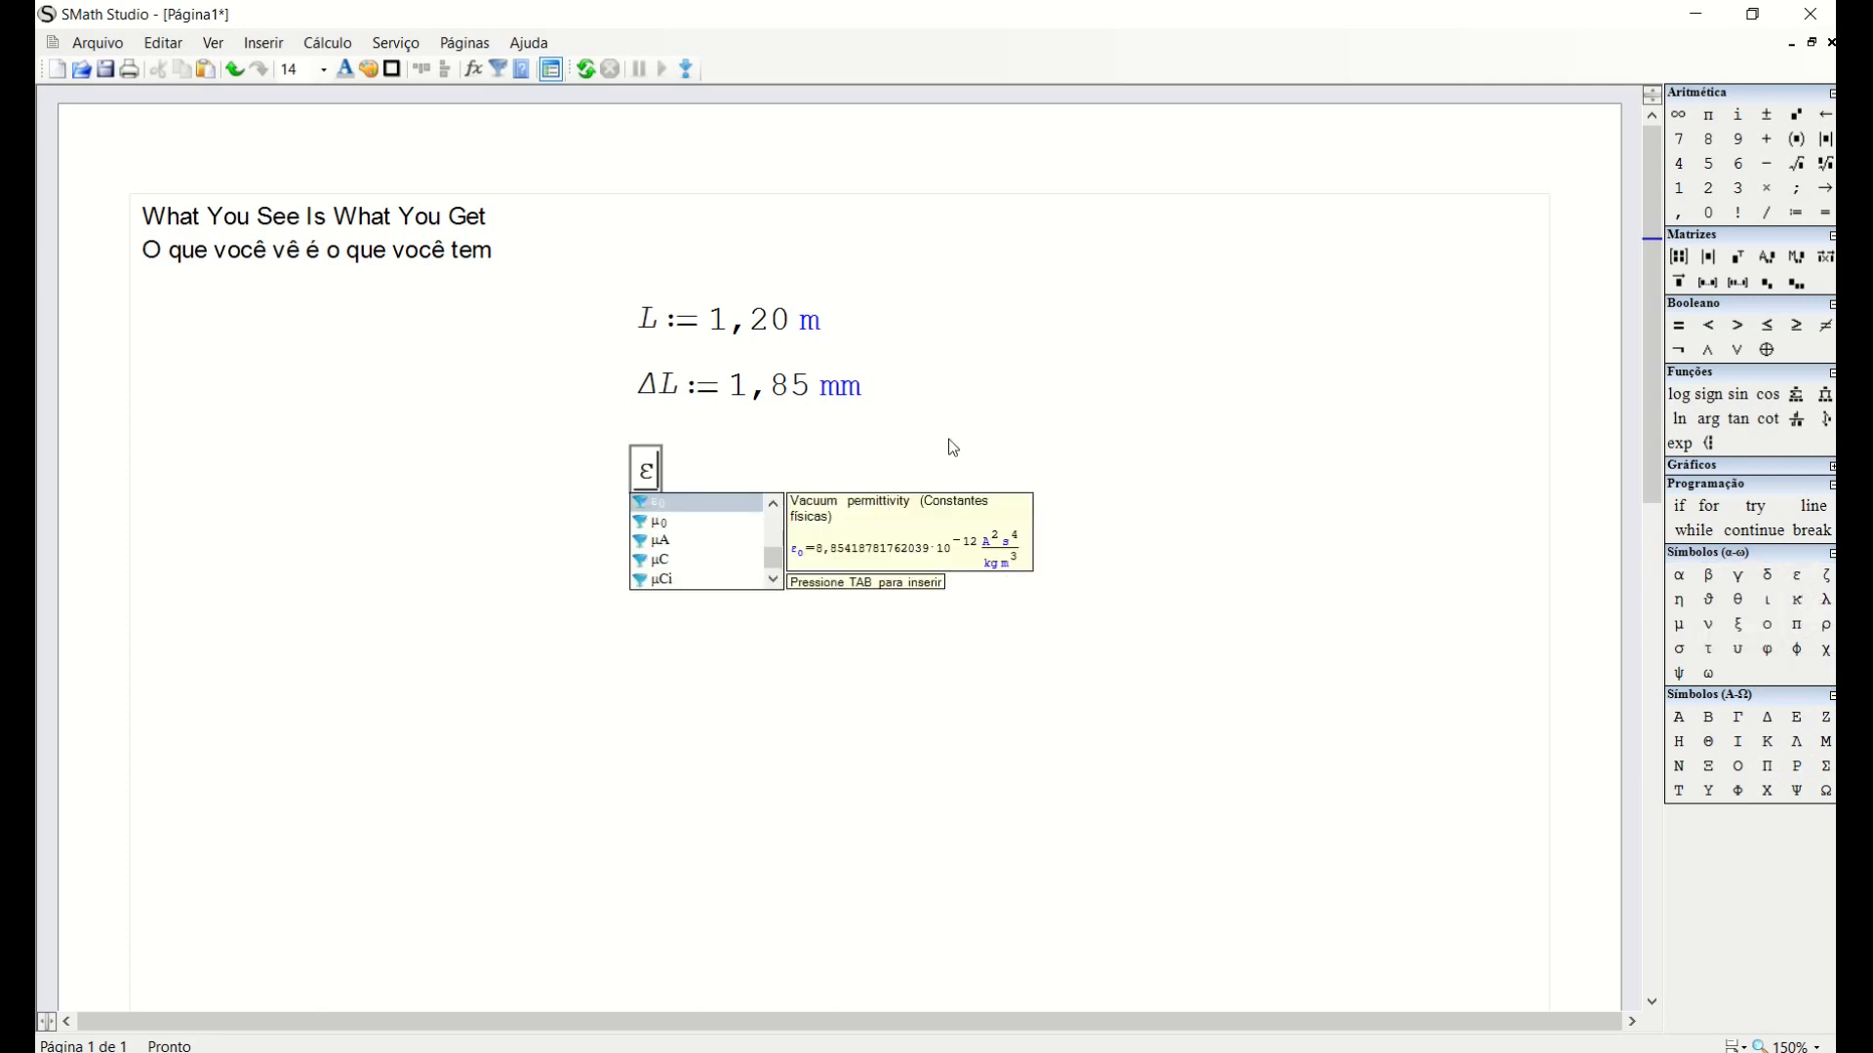
pyautogui.write(':=')
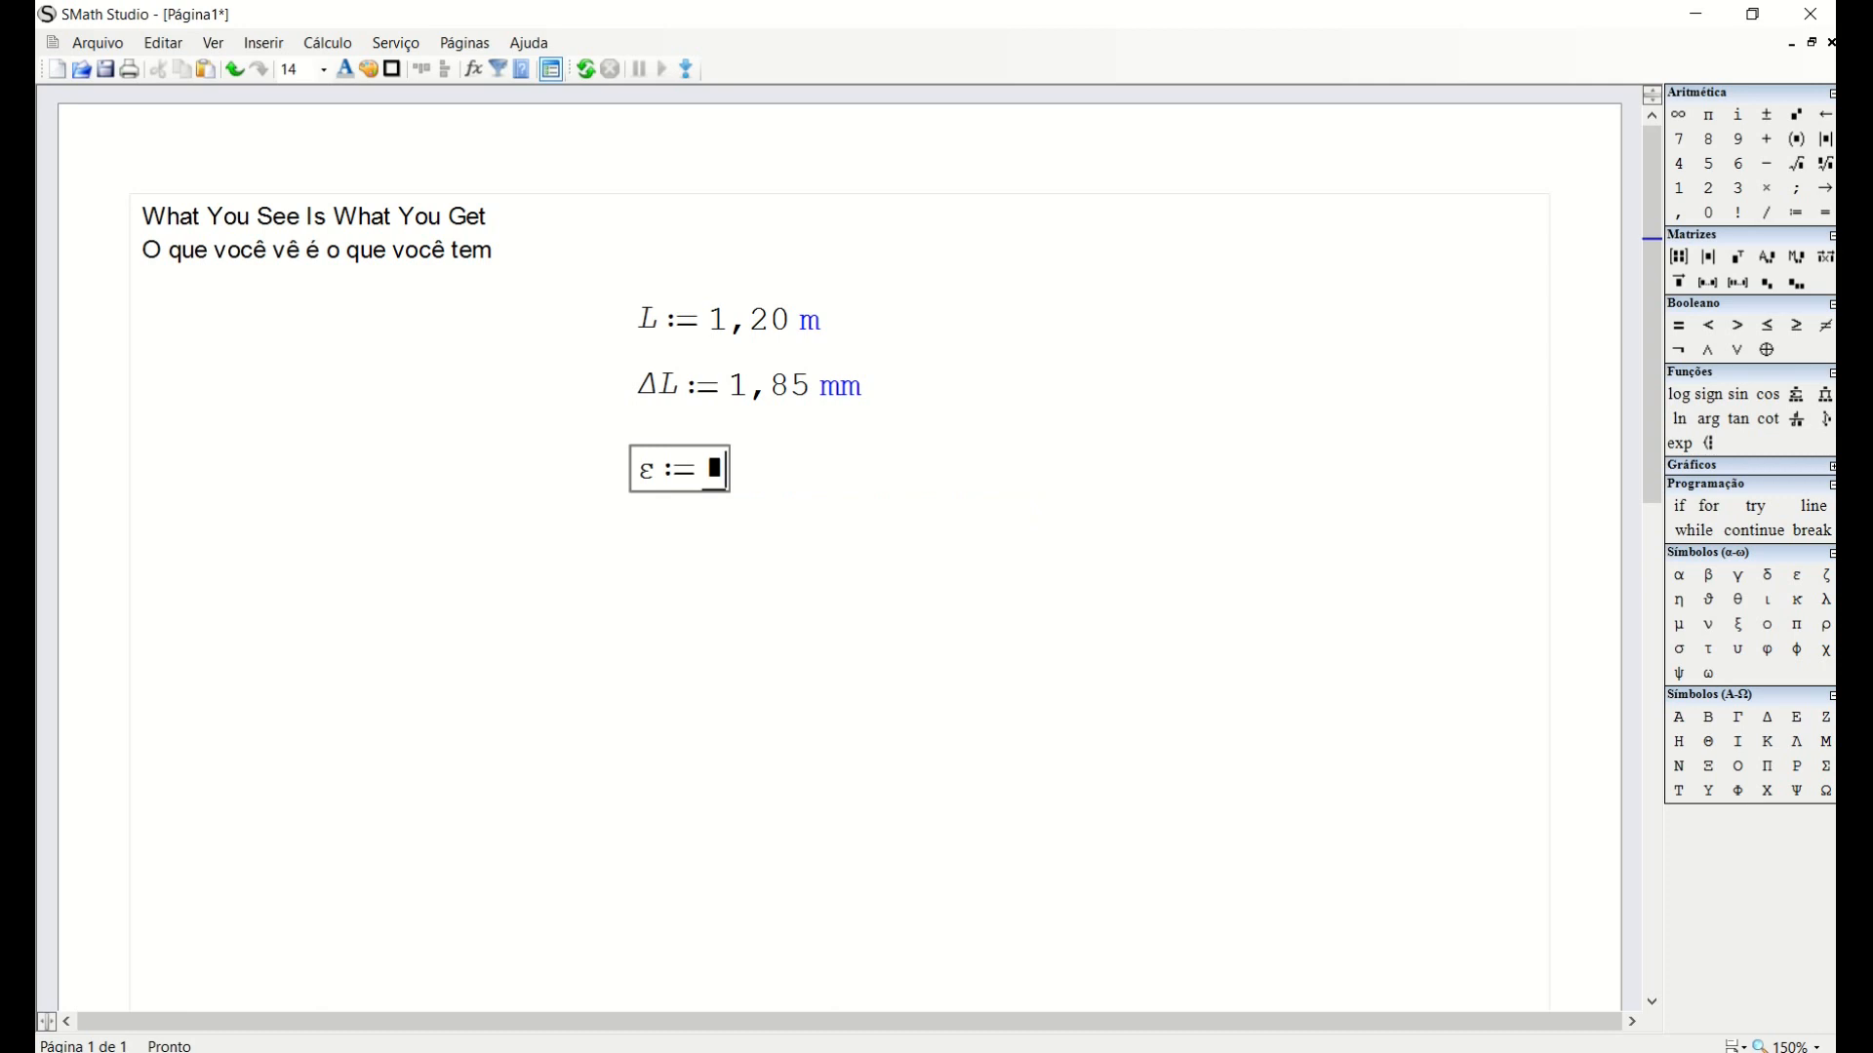
pyautogui.click(1767, 717)
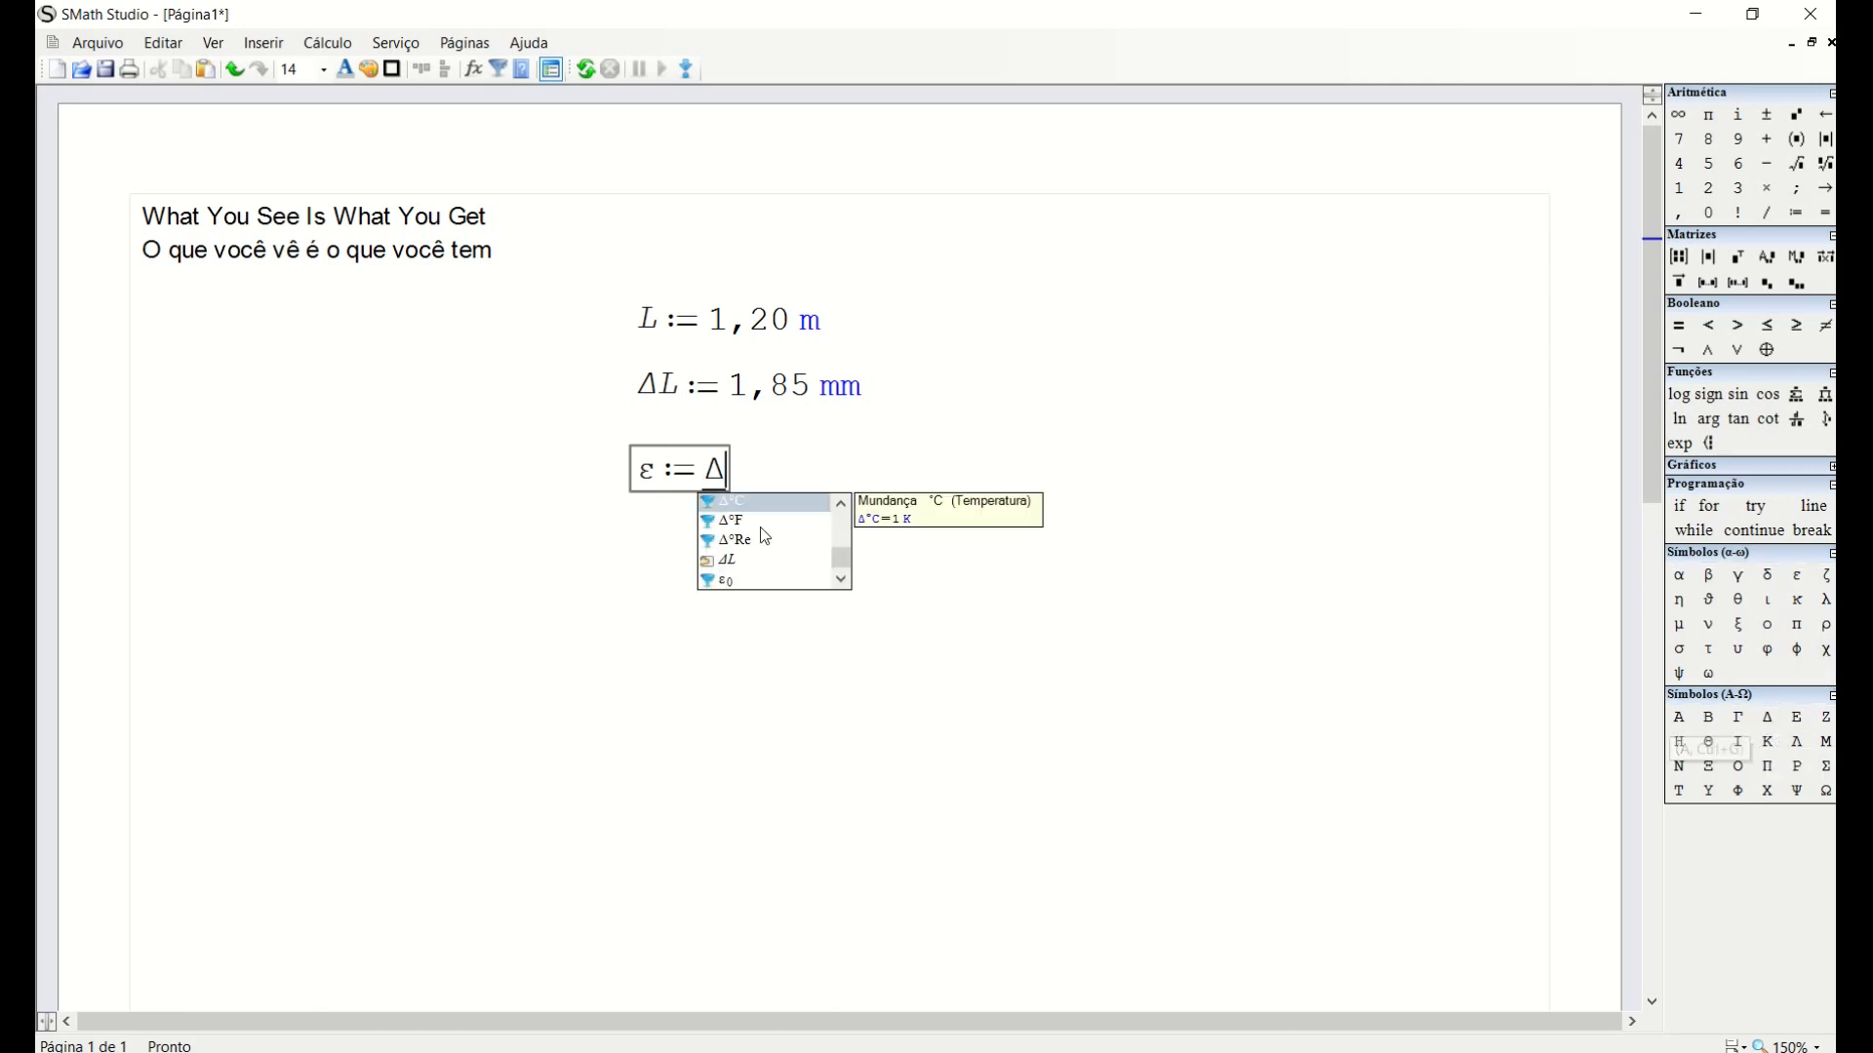
pyautogui.click(722, 564)
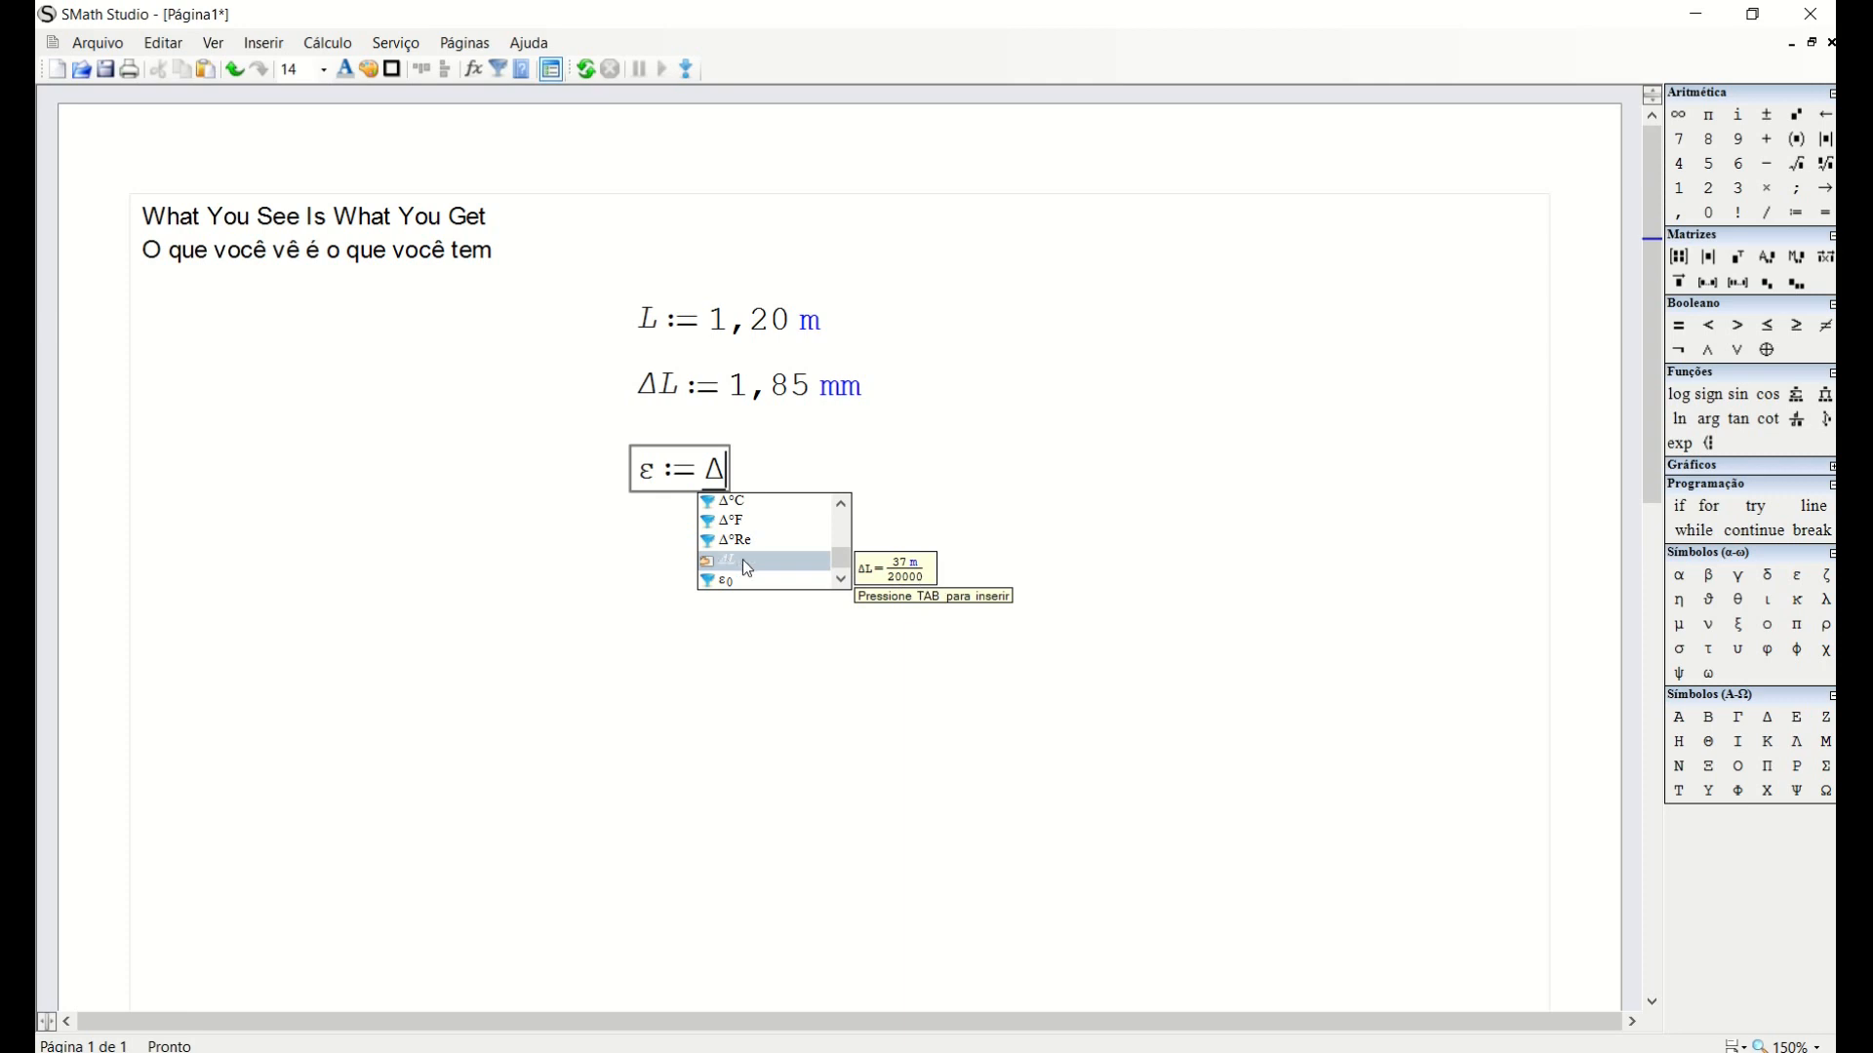
pyautogui.press('Tab')
pyautogui.write('/')
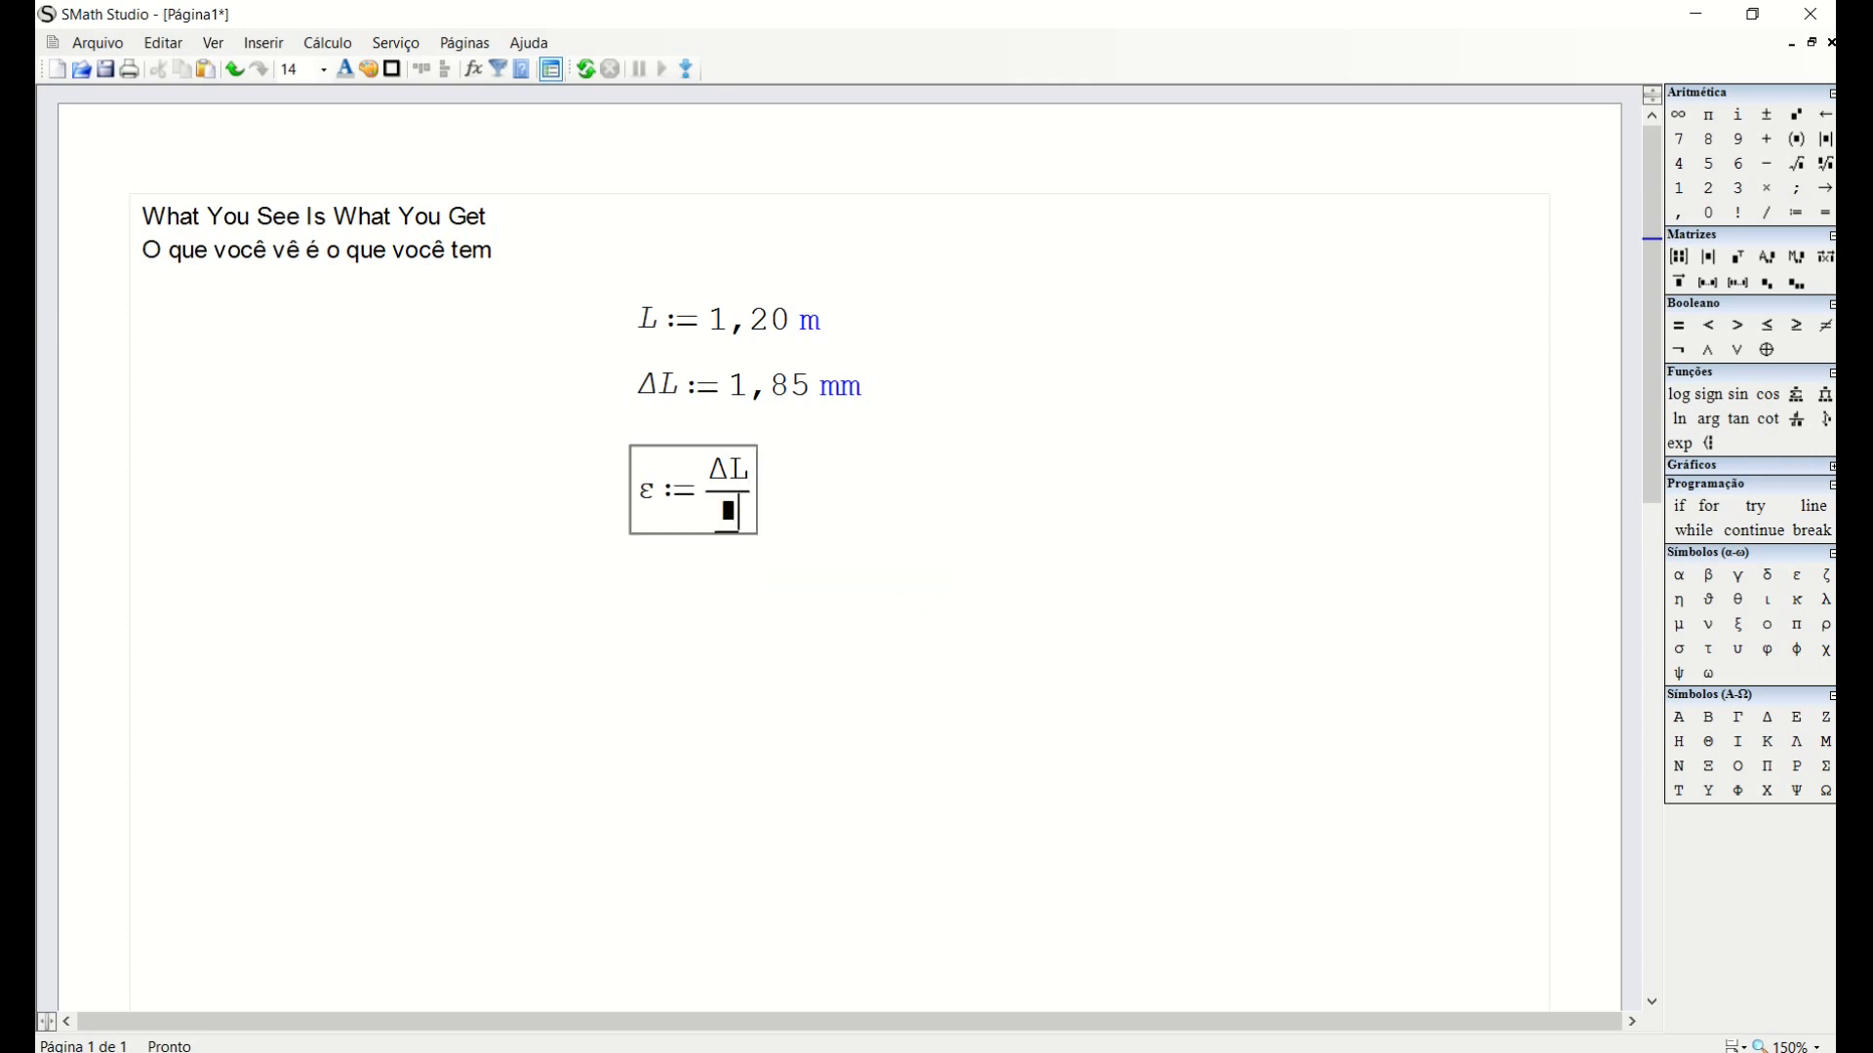
pyautogui.write('L')
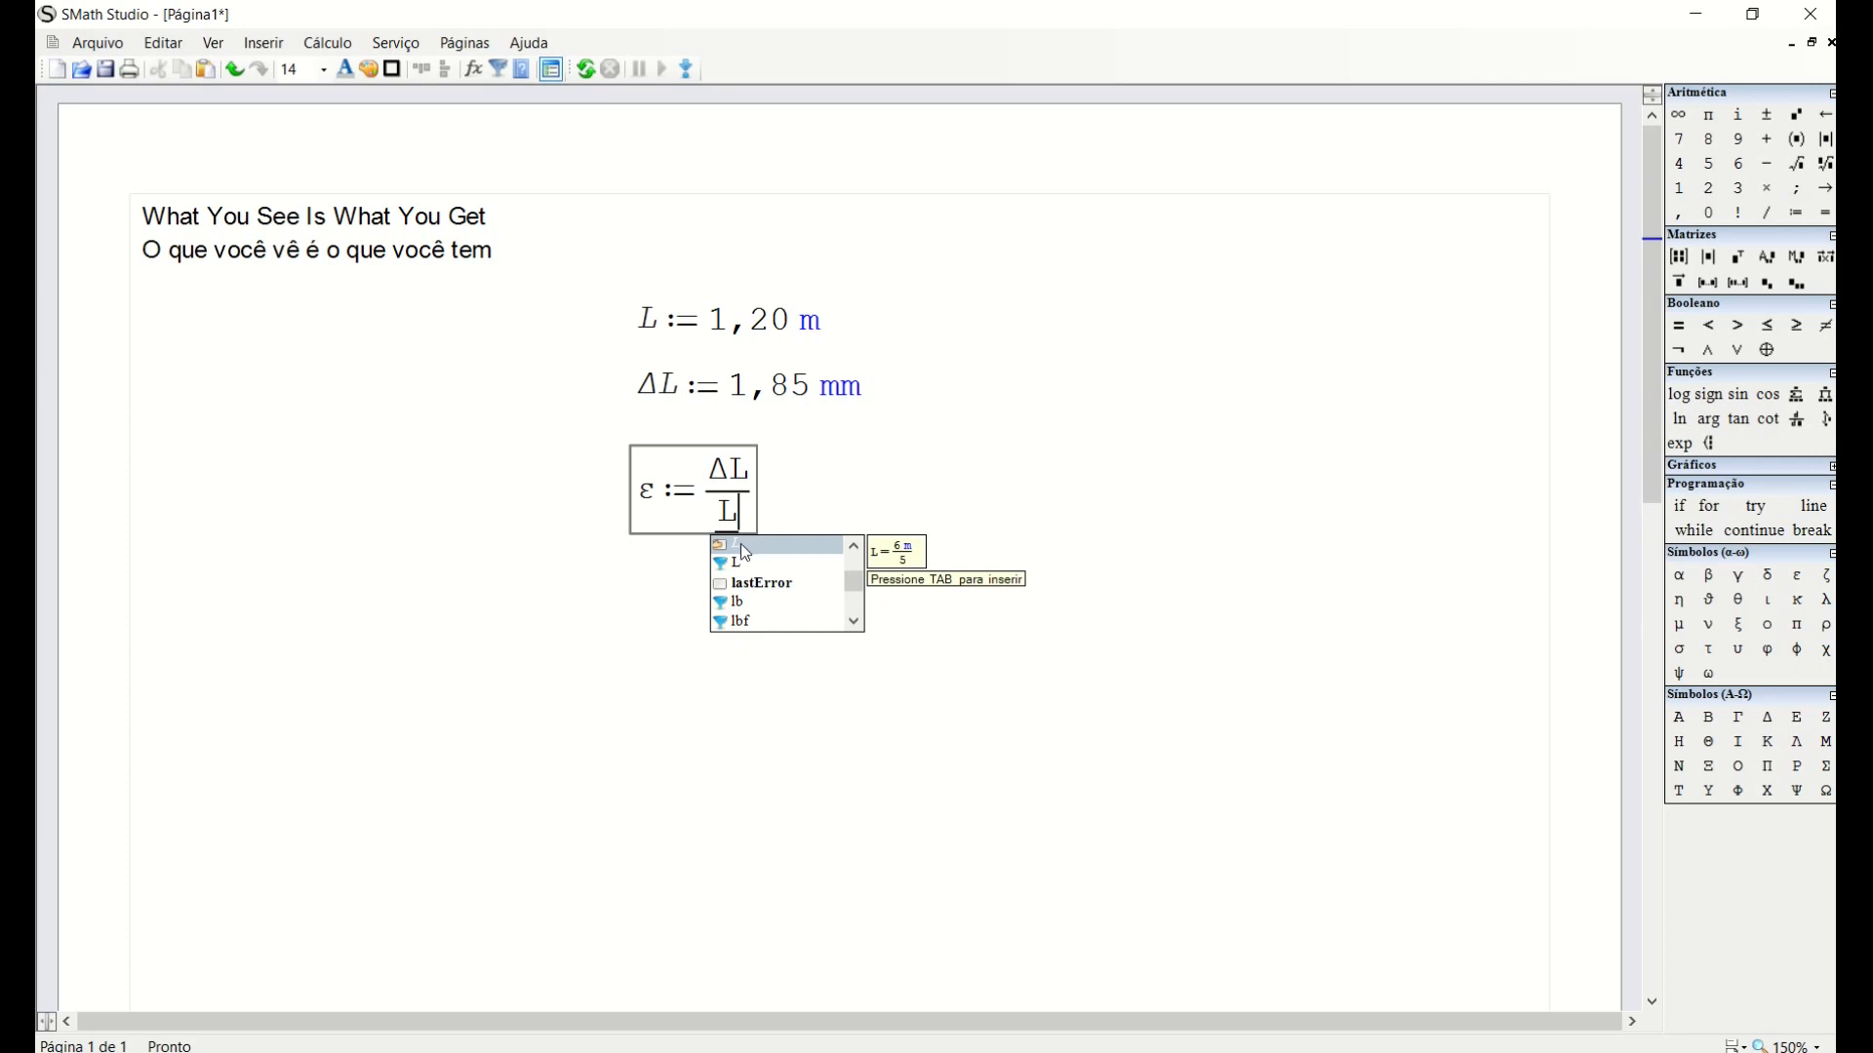
pyautogui.press('Escape')
pyautogui.write('= 0,0015')
pyautogui.click(981, 383)
pyautogui.click(883, 497)
pyautogui.click(964, 583)
# Move the ε formula slightly left and up, closer beneath the ΔL definition.
pyautogui.moveTo(805, 504)
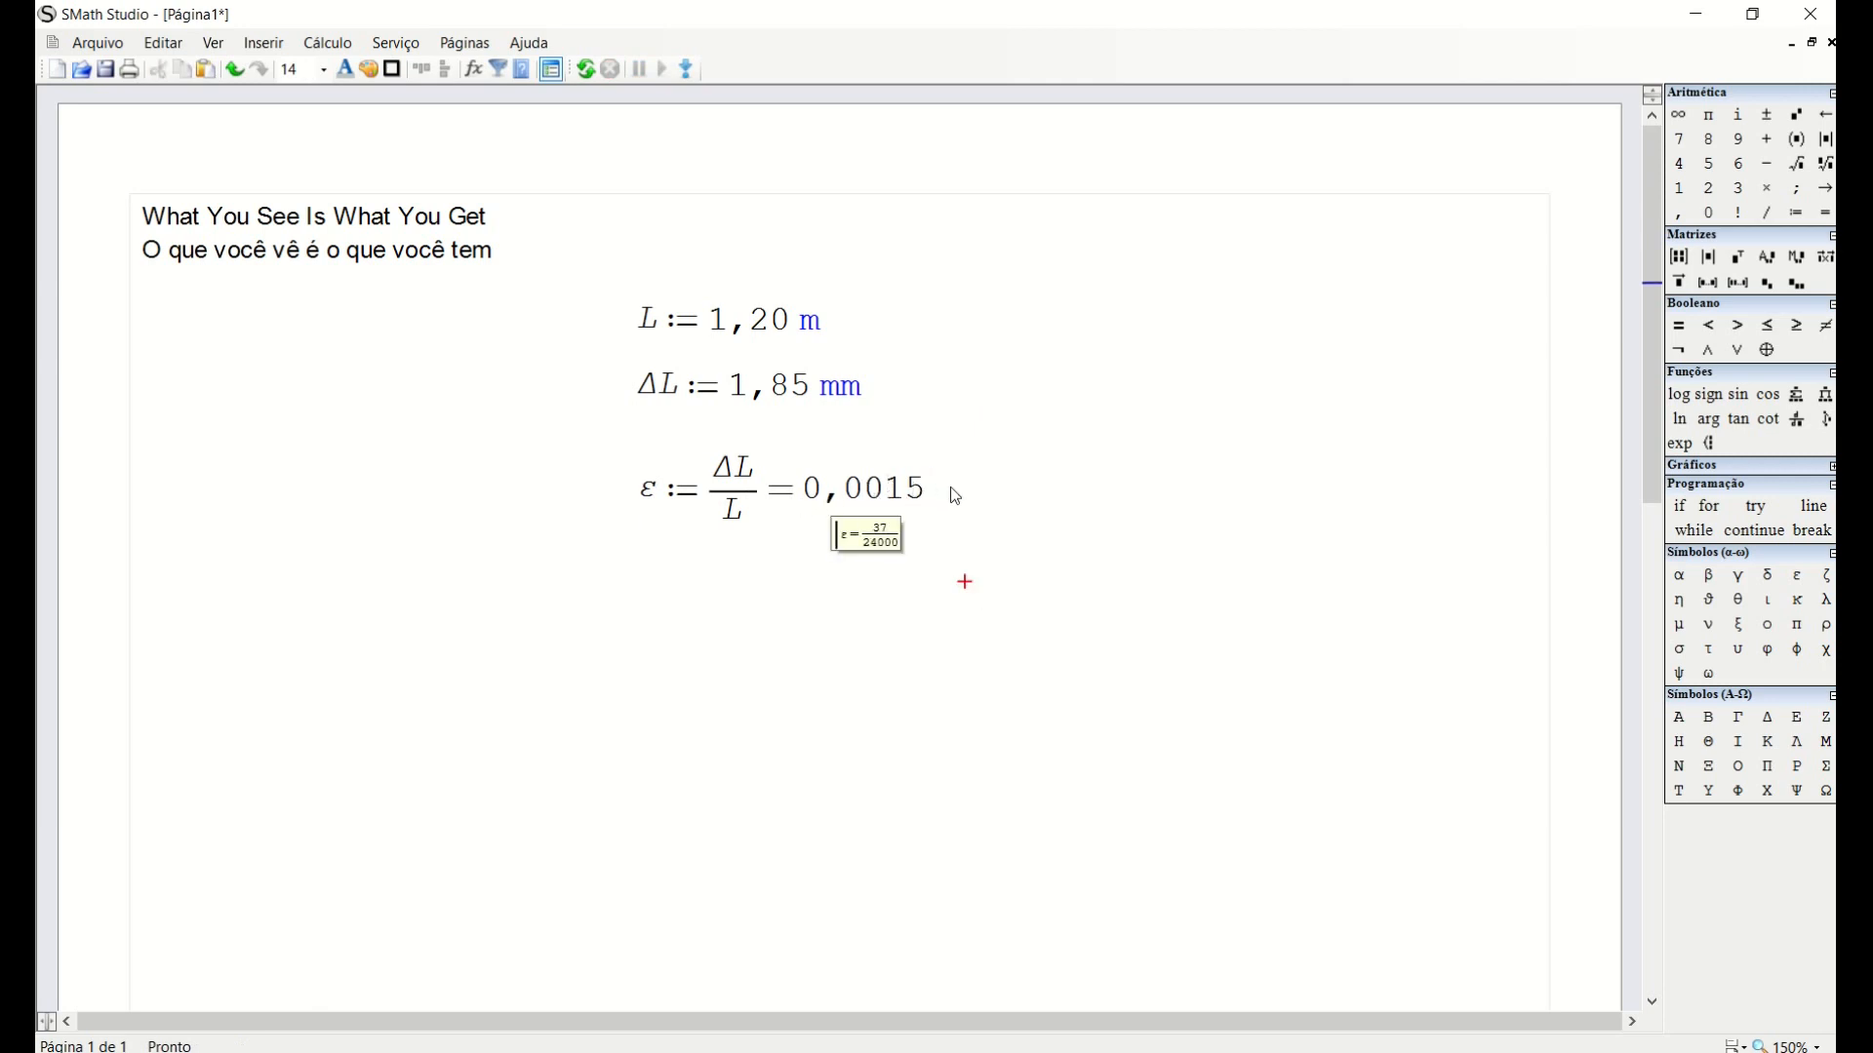
pyautogui.moveTo(947, 417); pyautogui.dragTo(829, 487)
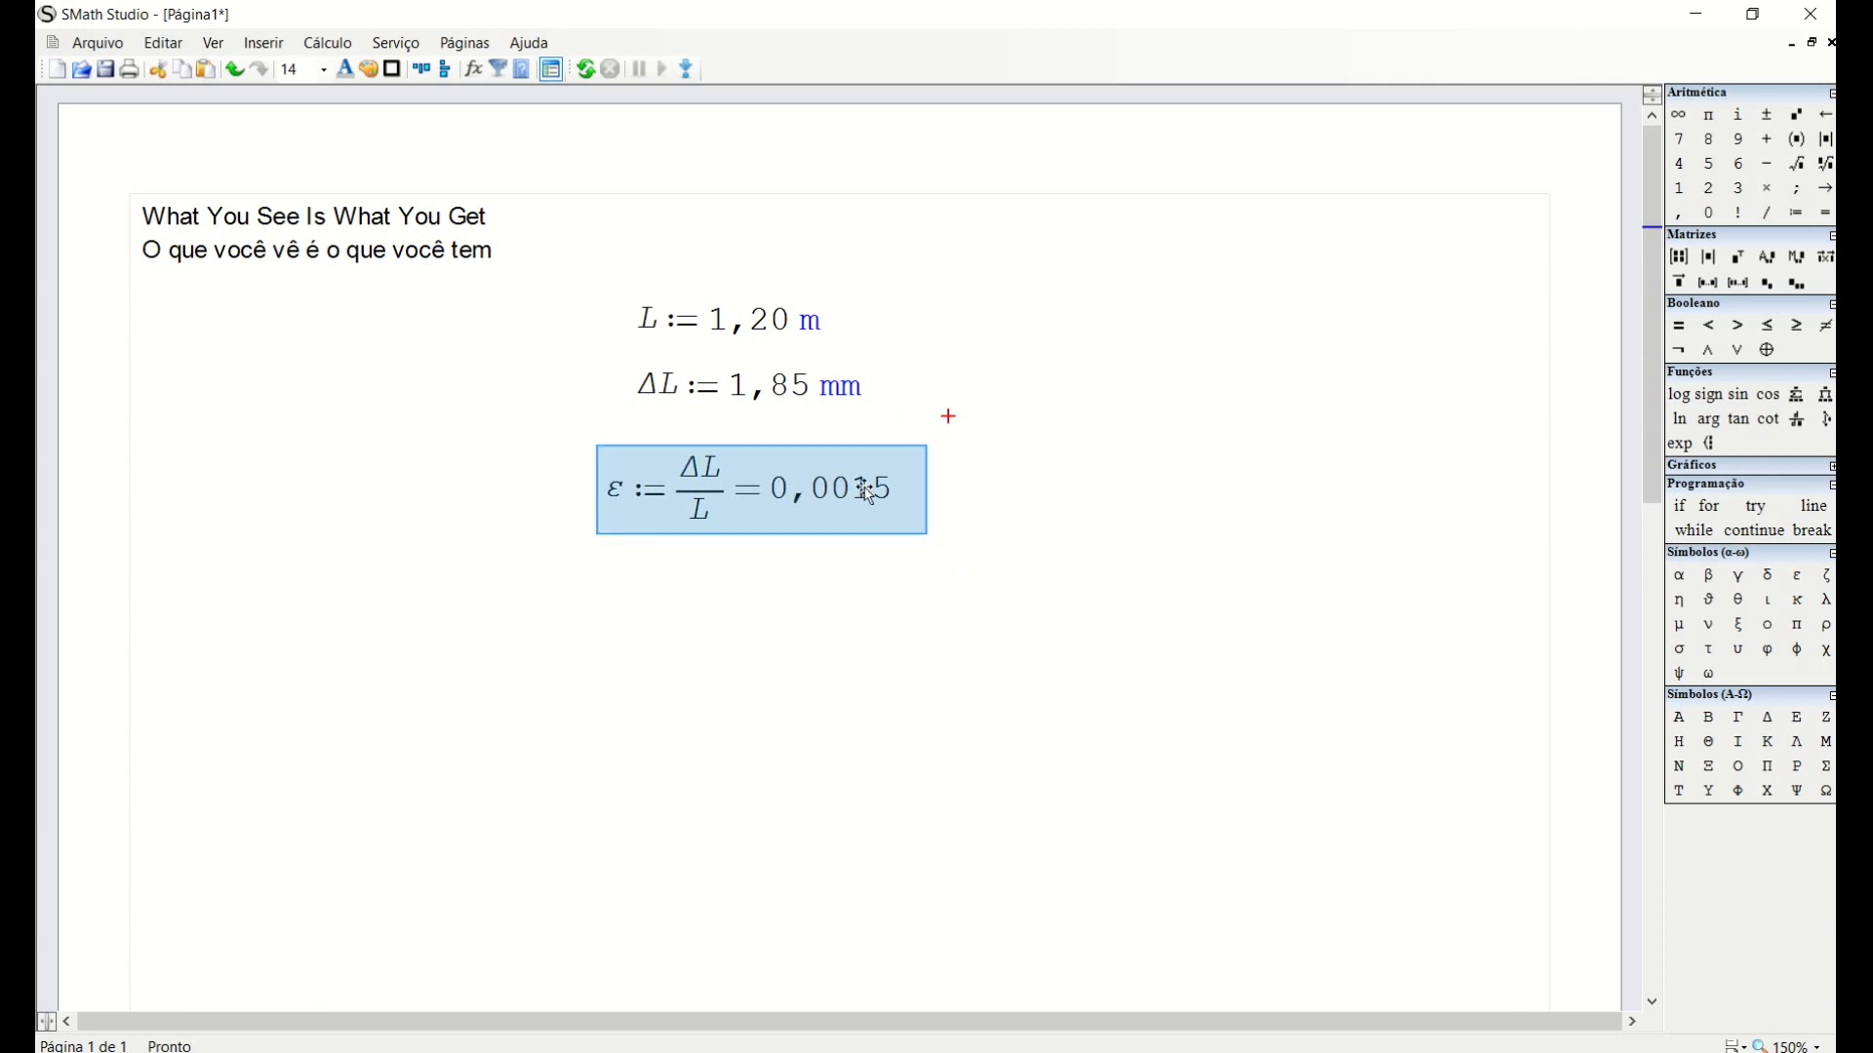
pyautogui.click(880, 355)
pyautogui.click(848, 319)
pyautogui.moveTo(882, 335); pyautogui.dragTo(824, 335)
pyautogui.moveTo(898, 386); pyautogui.dragTo(850, 387)
pyautogui.moveTo(980, 565); pyautogui.dragTo(846, 476)
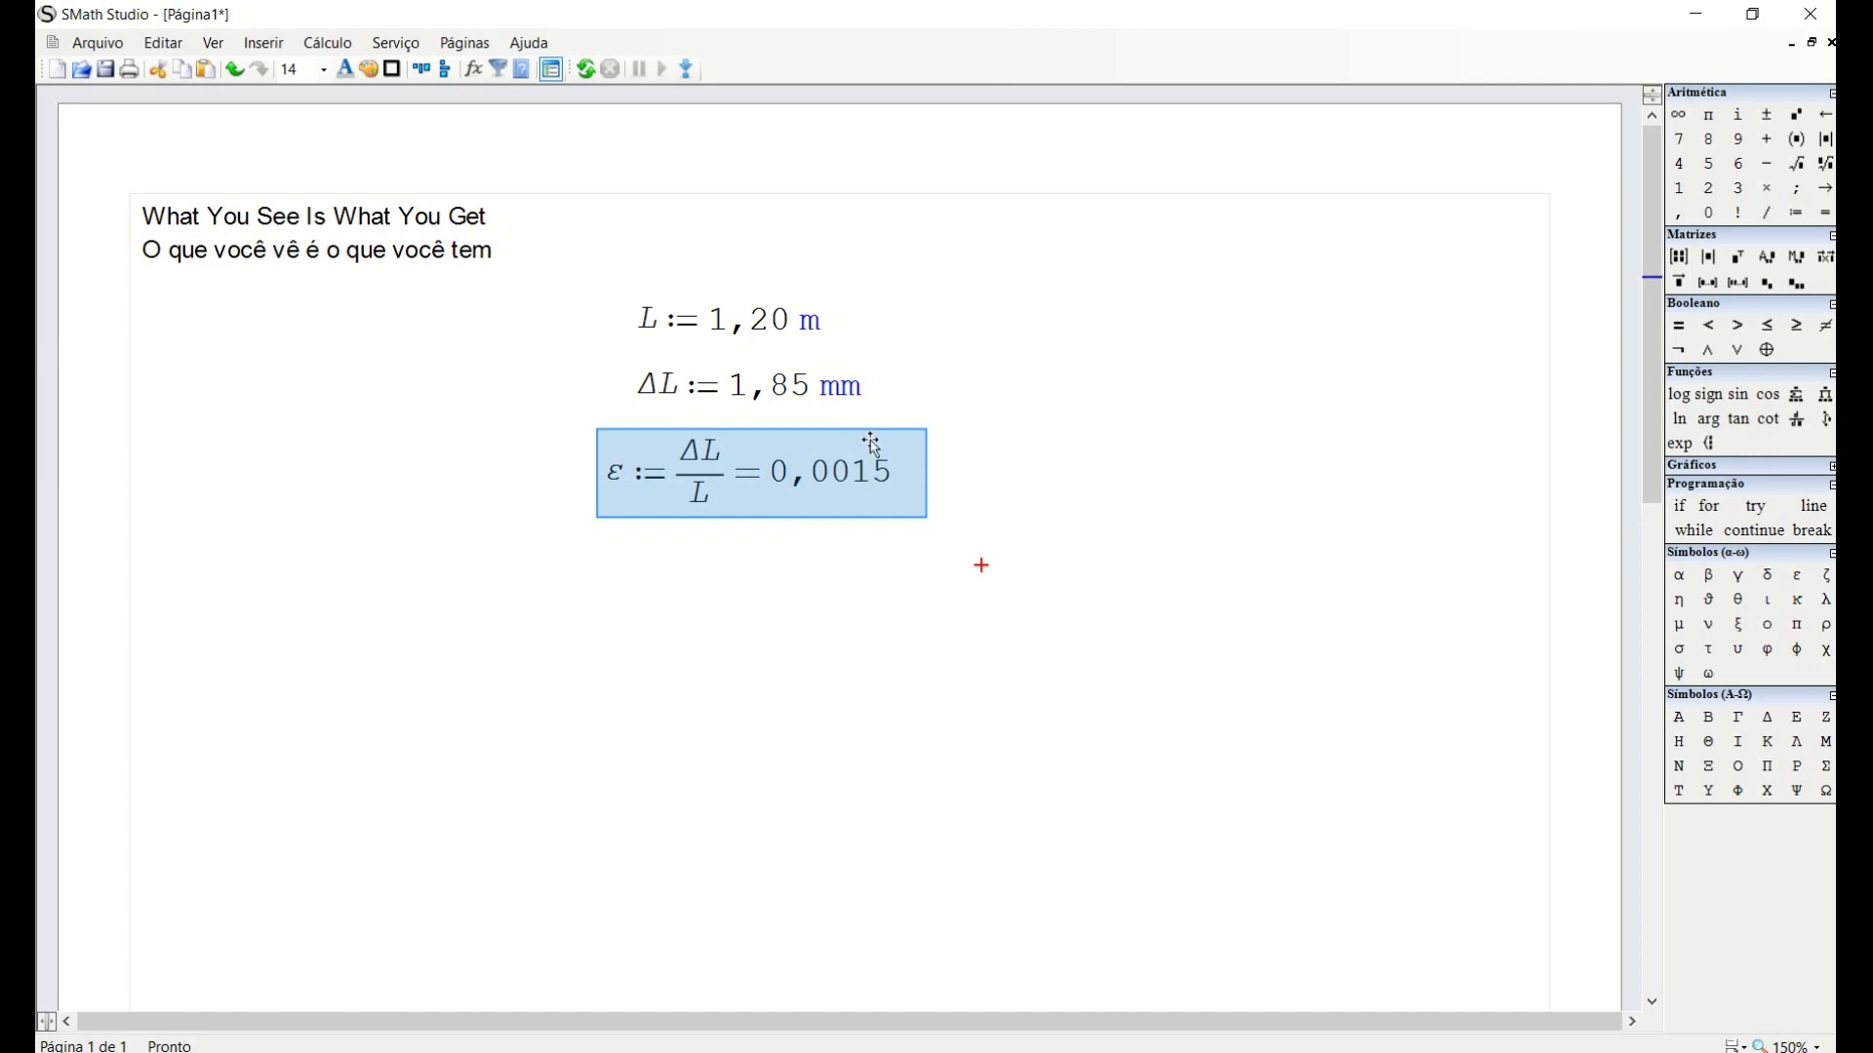
pyautogui.click(899, 351)
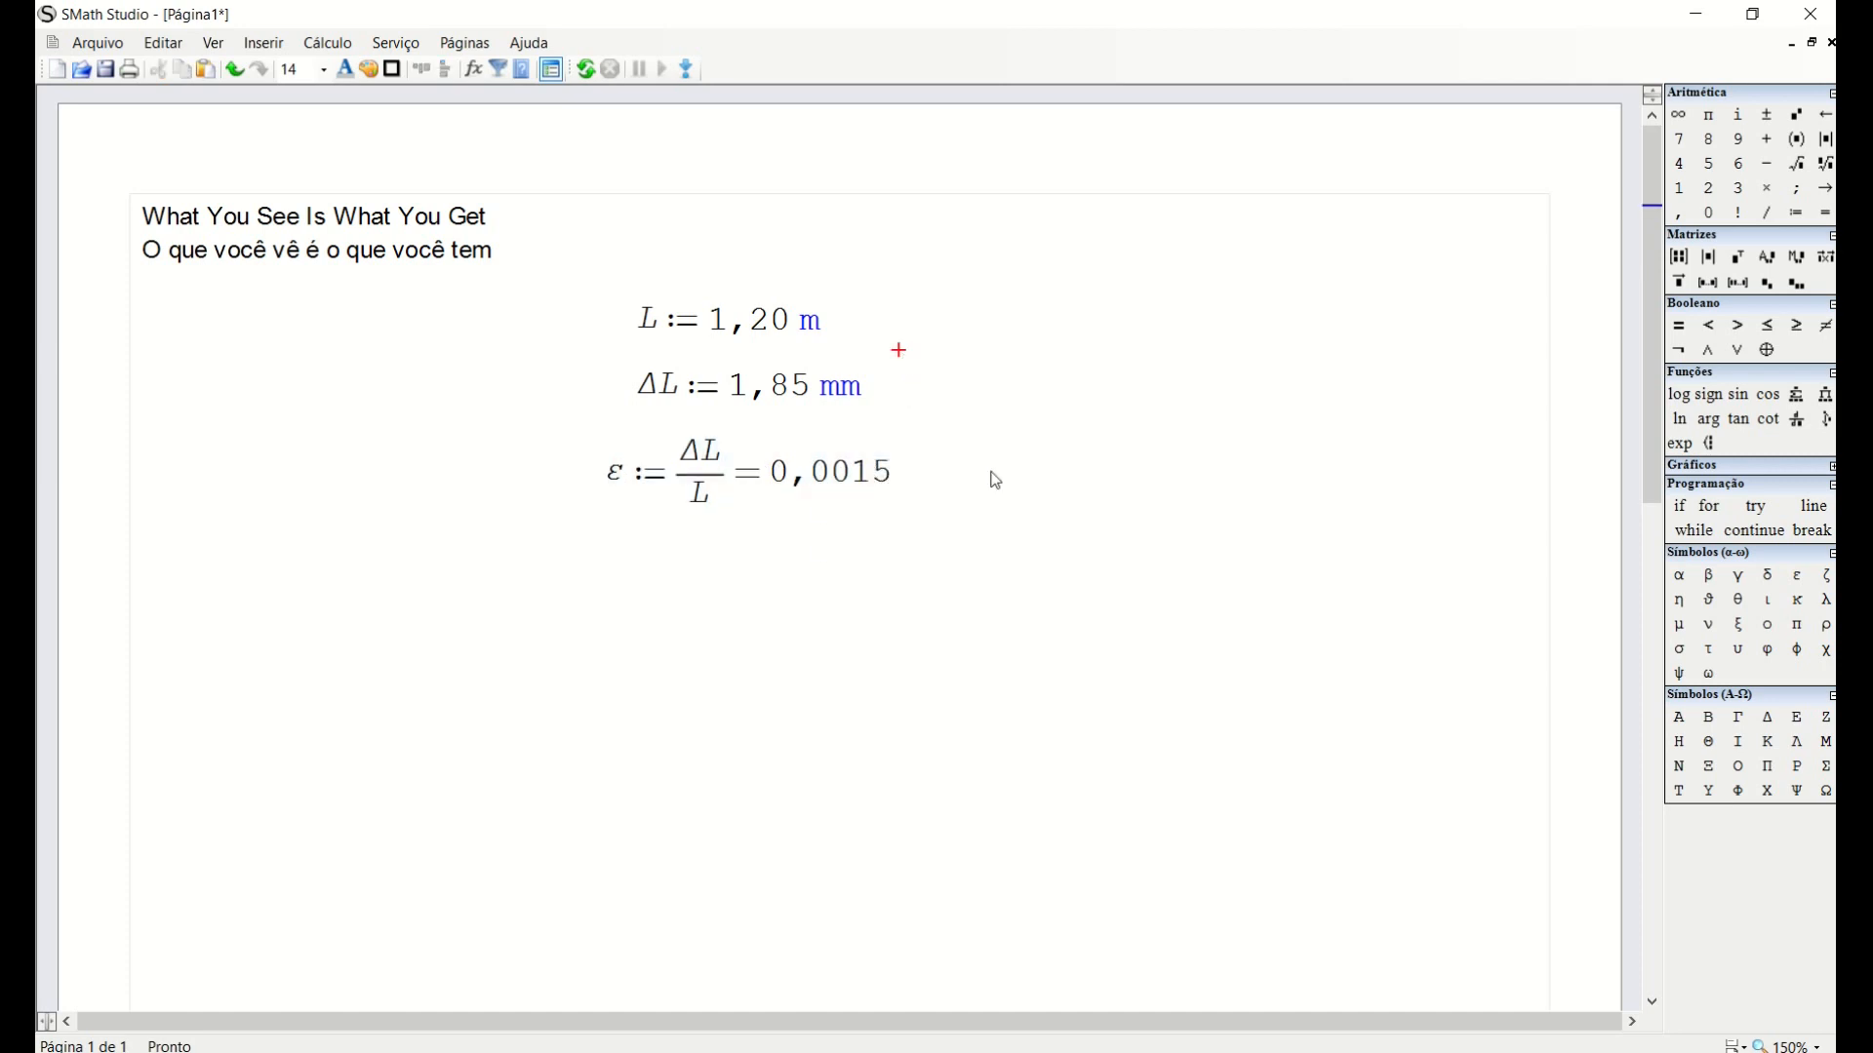
# Define the force N := 12 kN to the right of the L definition.
pyautogui.click(1015, 318)
pyautogui.write('P')
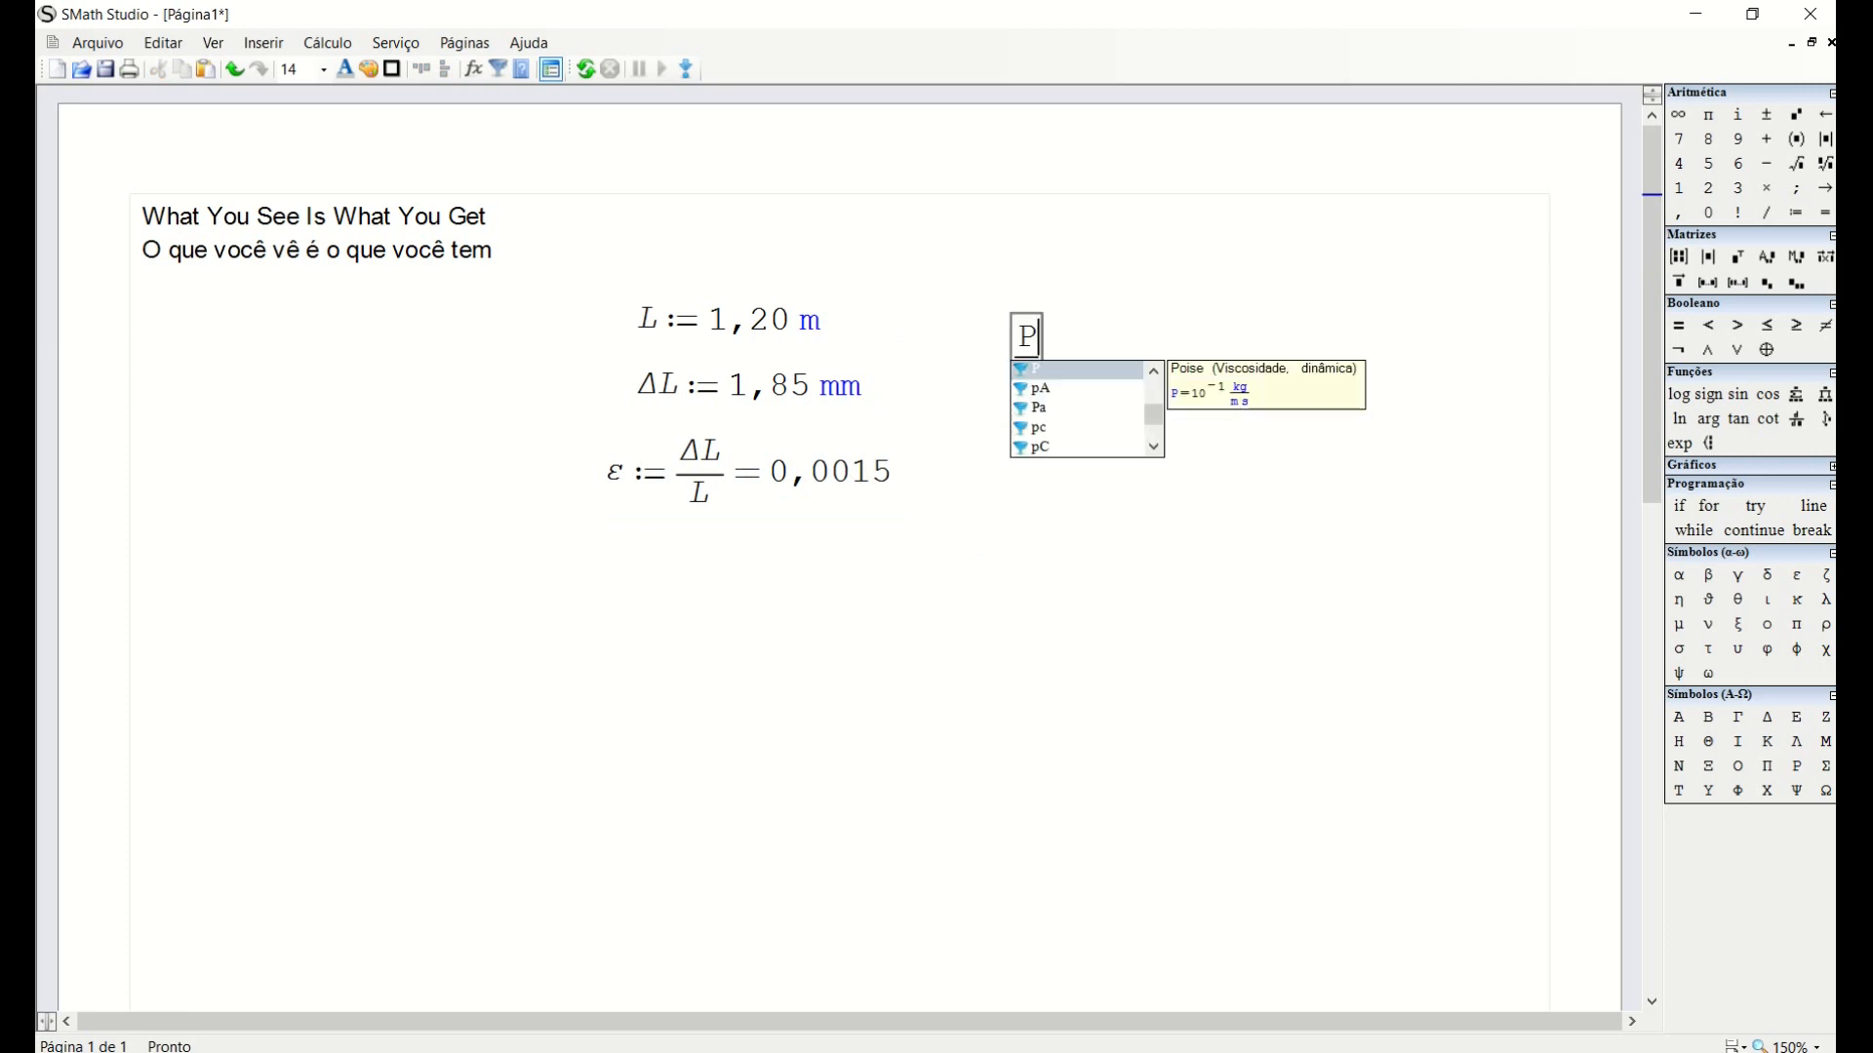
pyautogui.press('BackSpace')
pyautogui.write('N:= ')
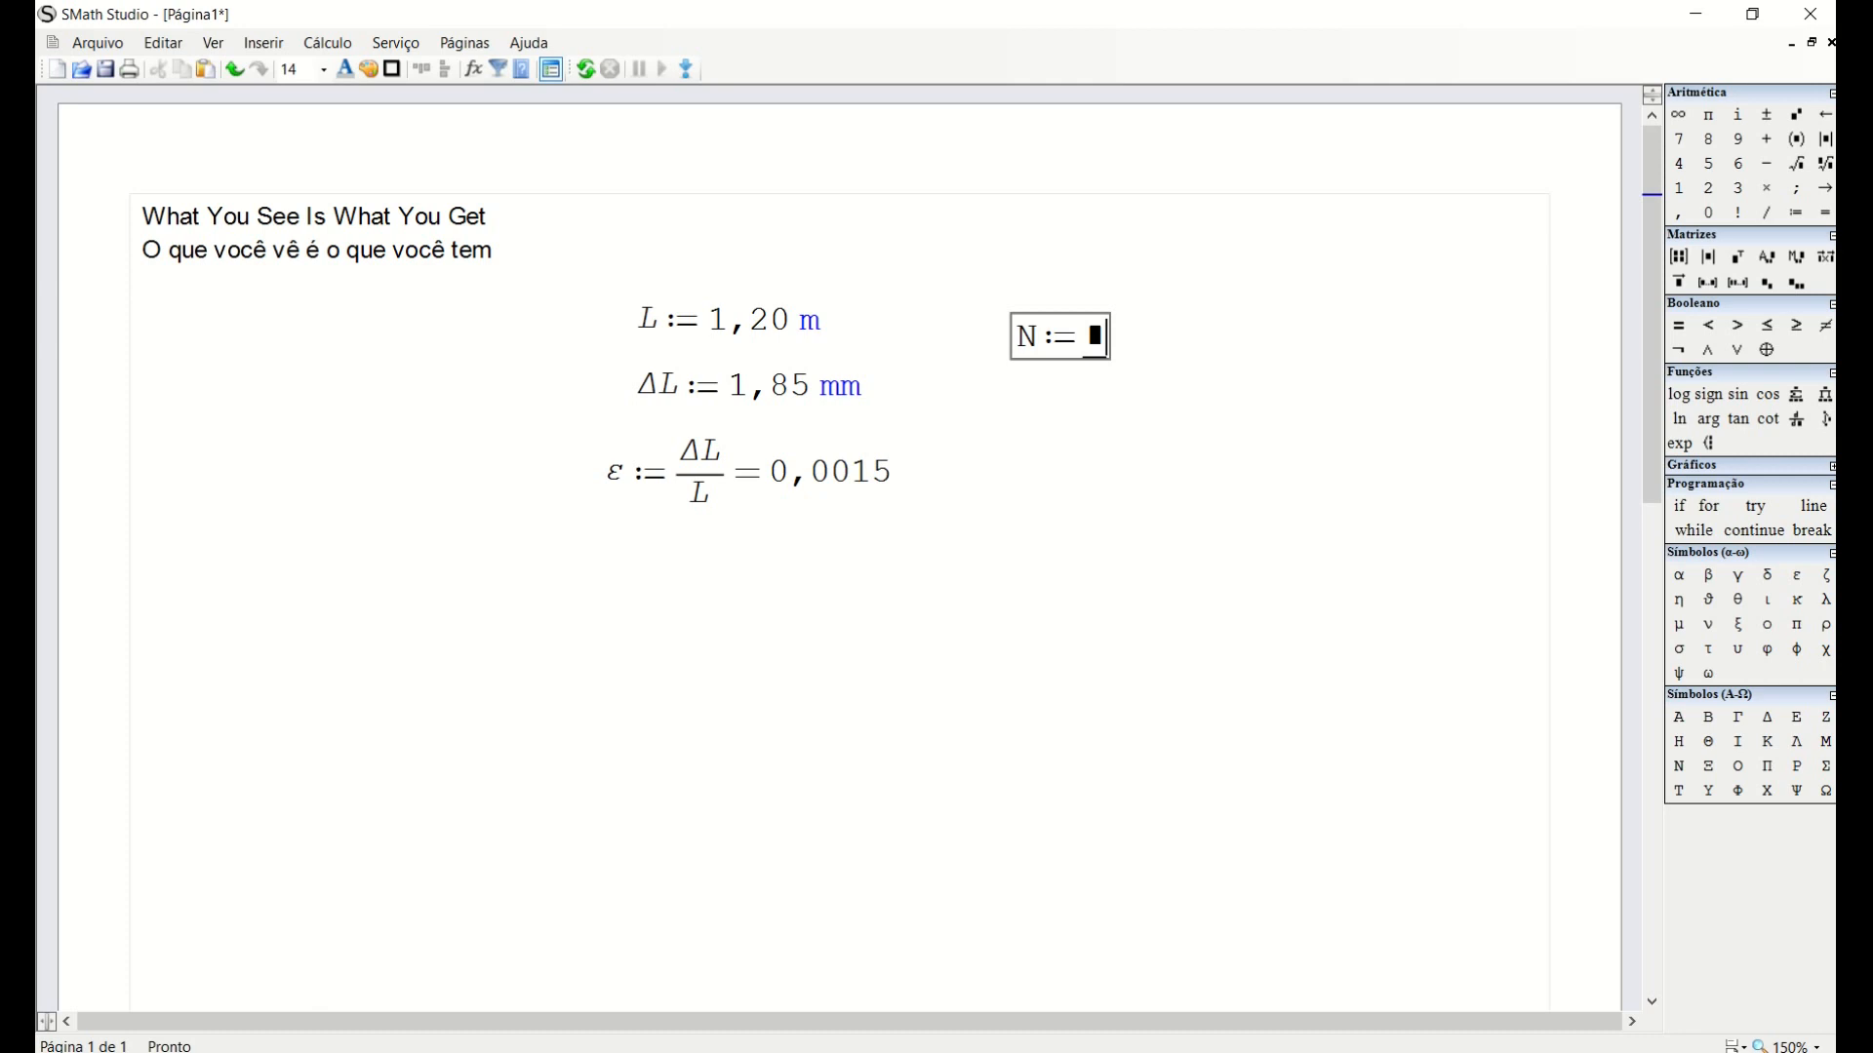
pyautogui.write('12 kN')
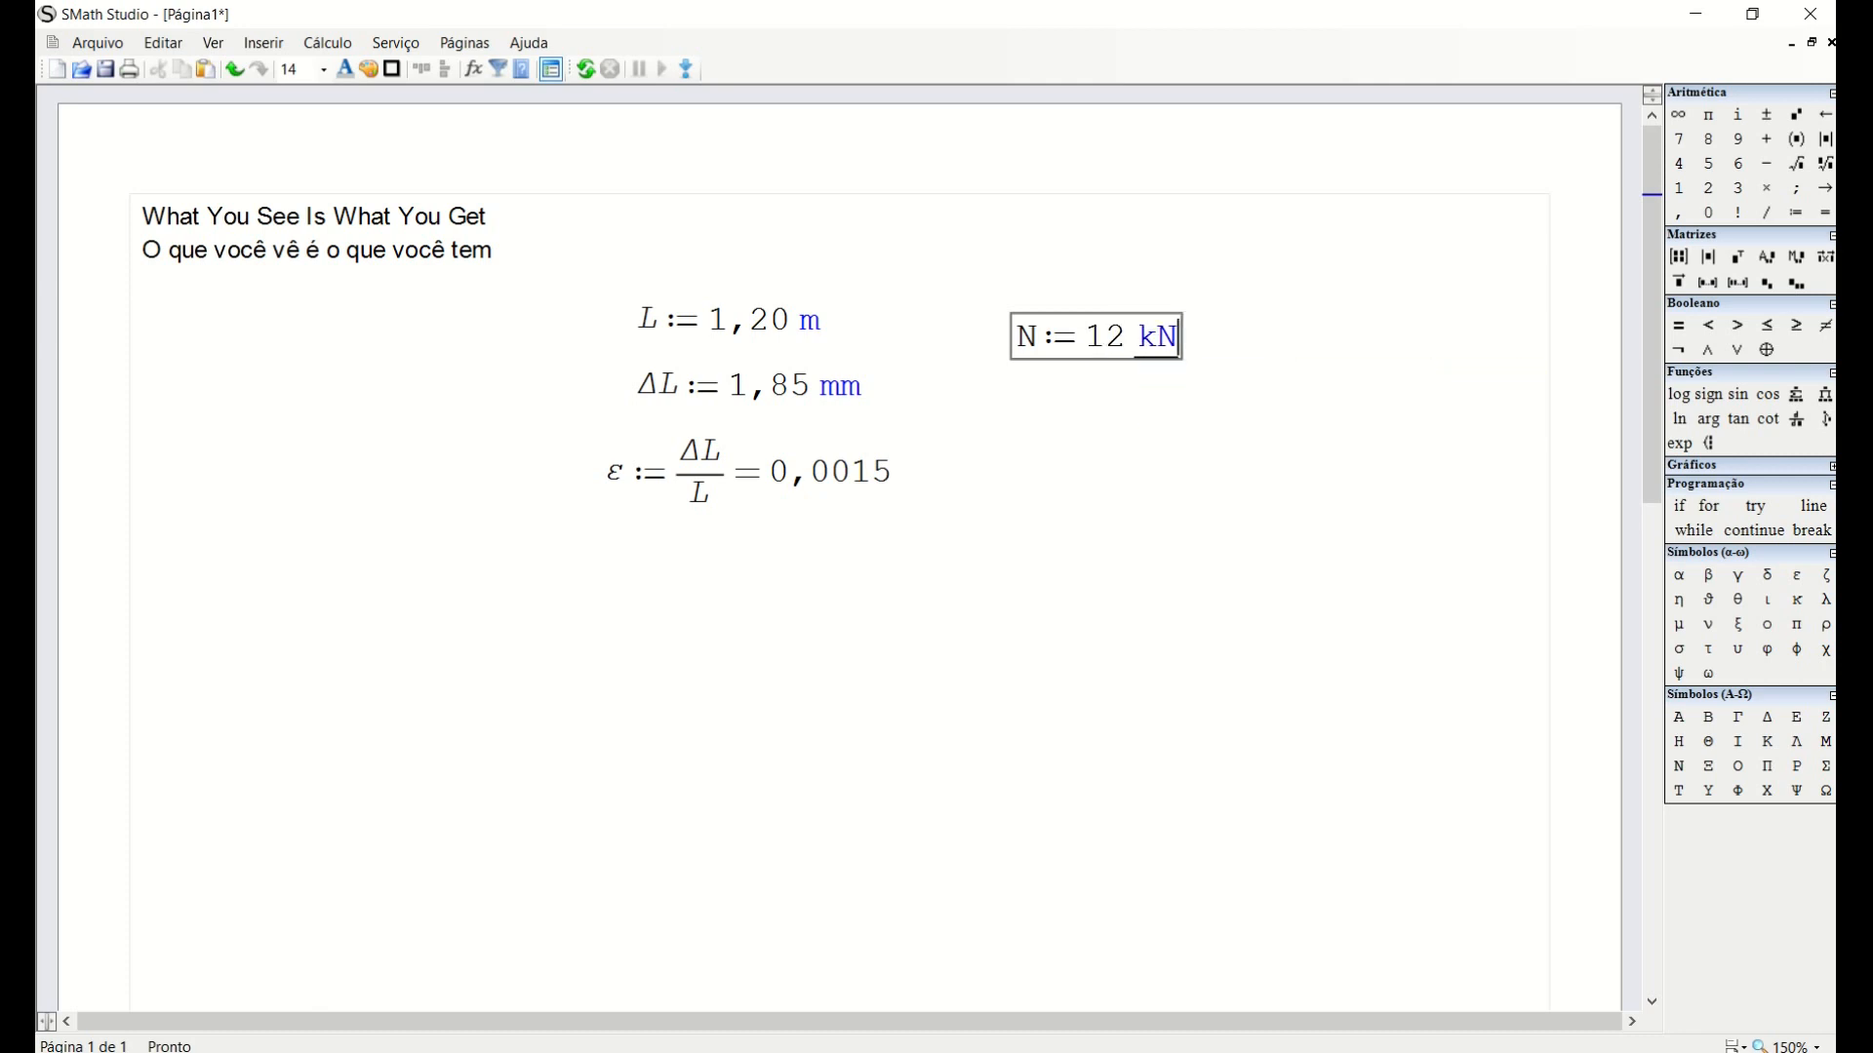
# Define the area A := 40 cm² beneath N and move both definitions up level with the L and ΔL rows.
pyautogui.click(1011, 410)
pyautogui.write('A:= 40 cm^2')
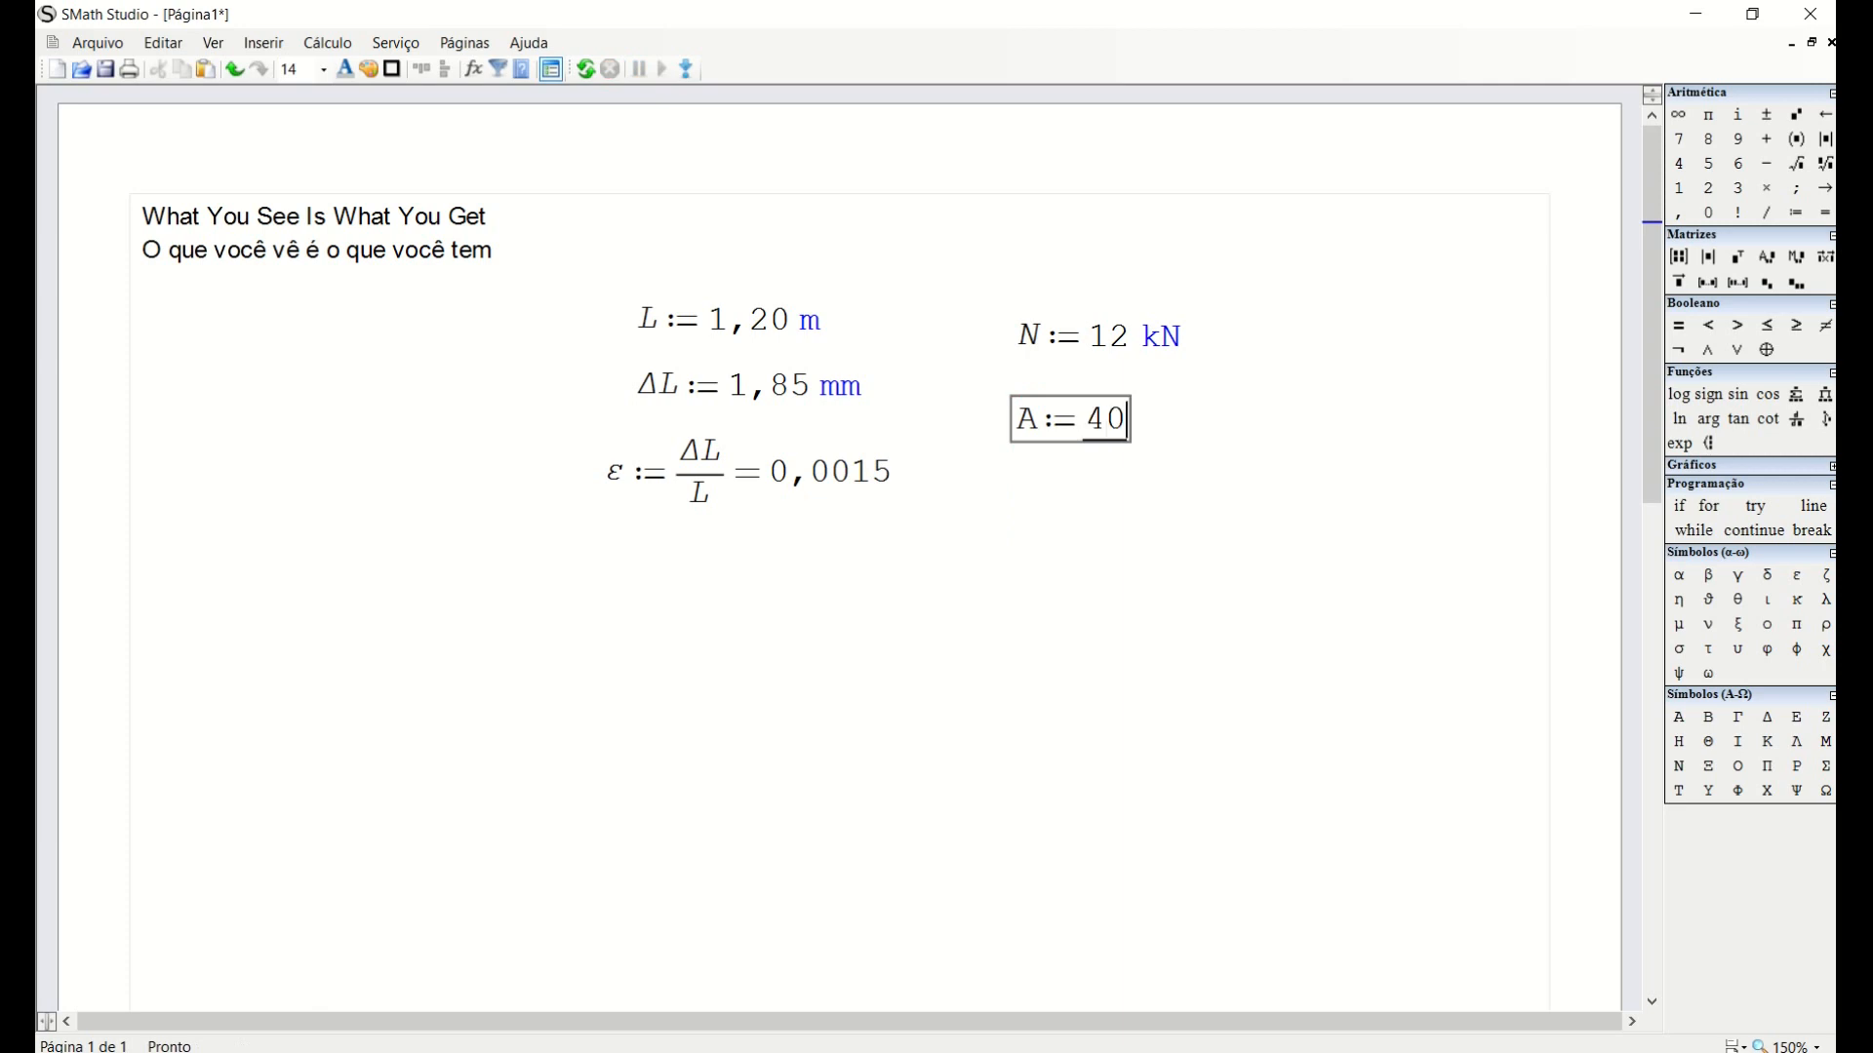
pyautogui.moveTo(1147, 549); pyautogui.dragTo(1086, 374)
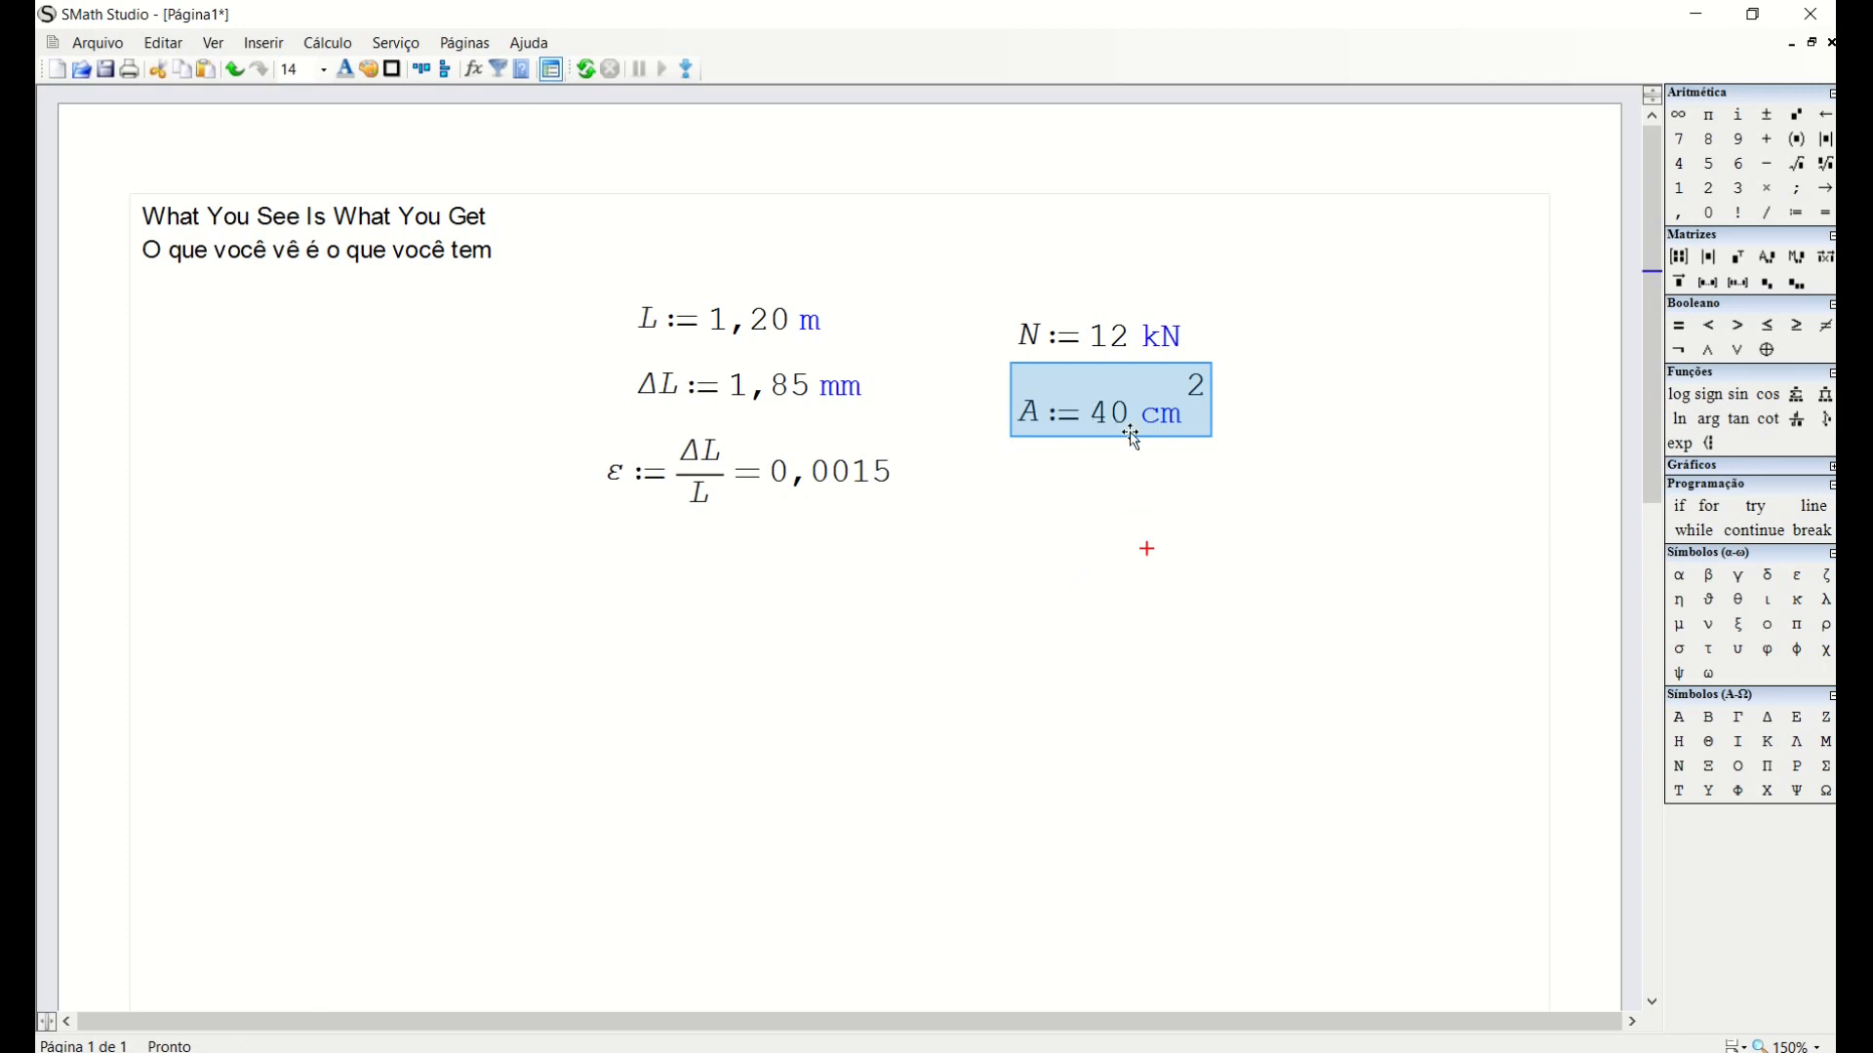
pyautogui.moveTo(1163, 498); pyautogui.dragTo(989, 283)
pyautogui.press('Up')
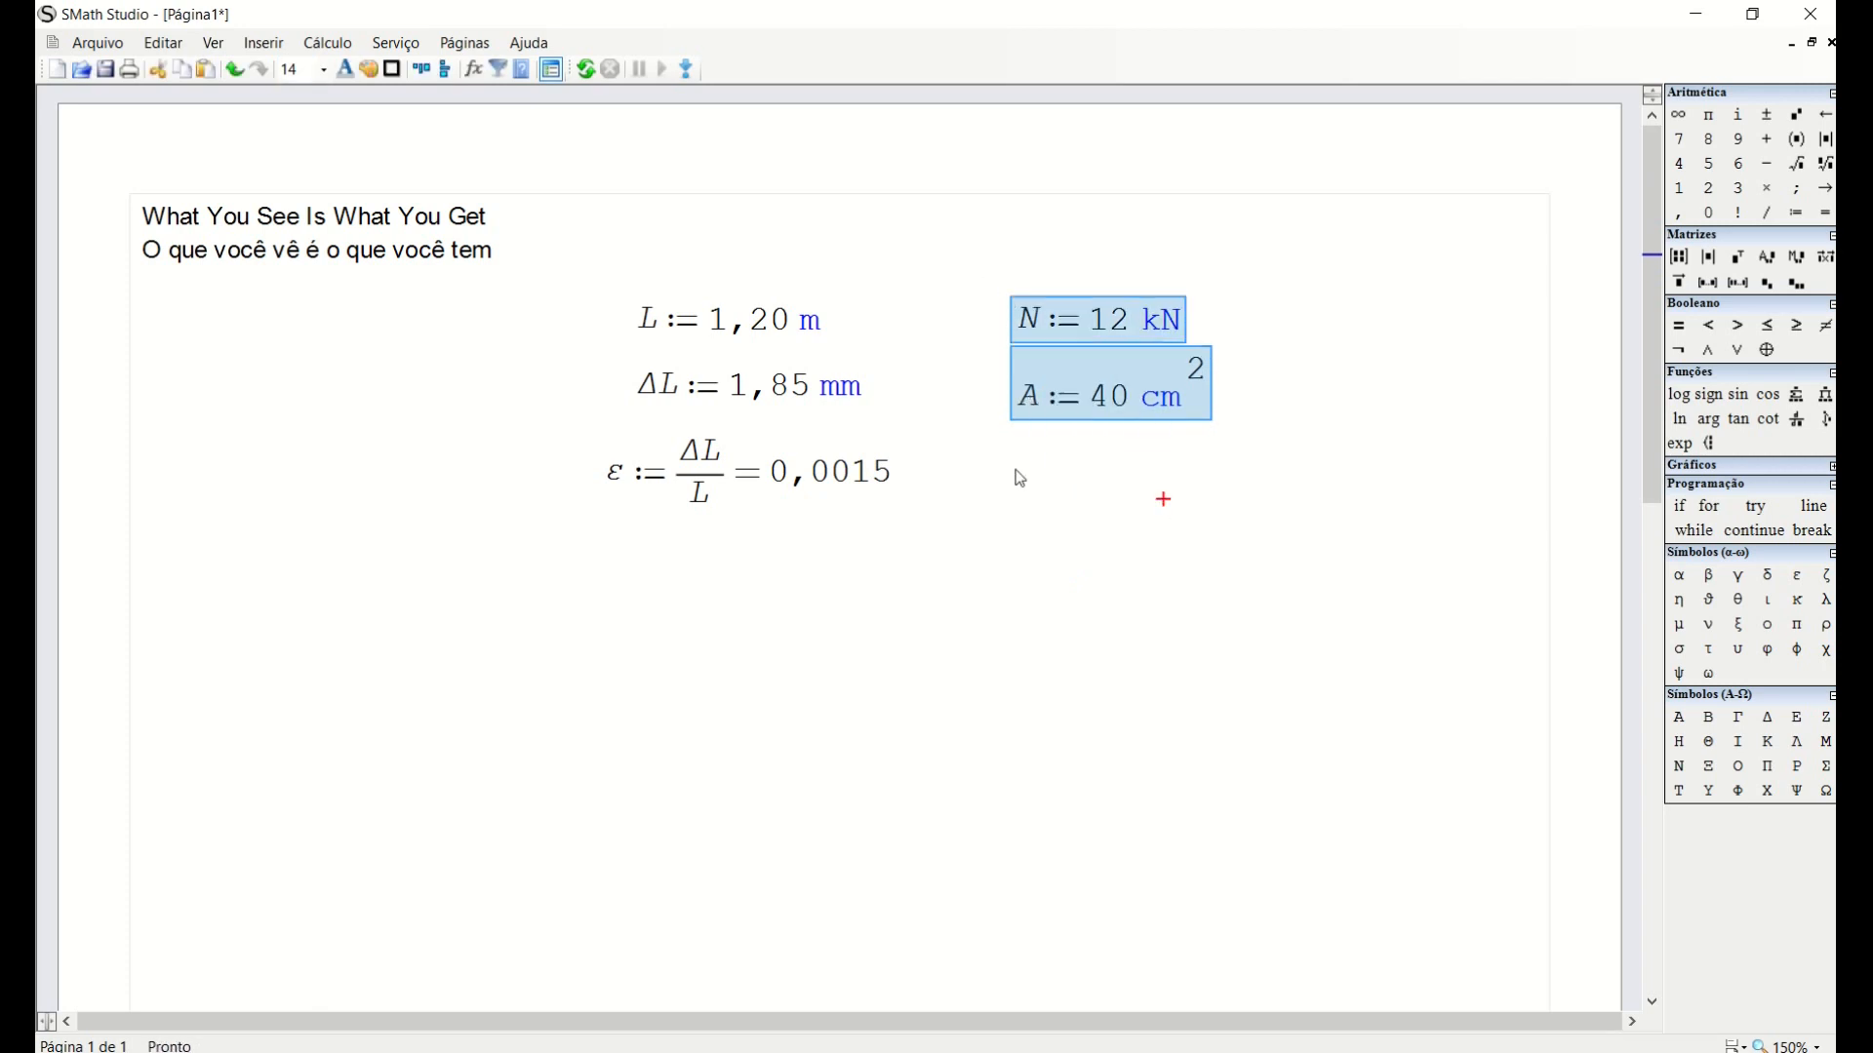
# Define the stress σ := N/A beneath the A definition and evaluate it numerically in the same expression.
pyautogui.click(1018, 472)
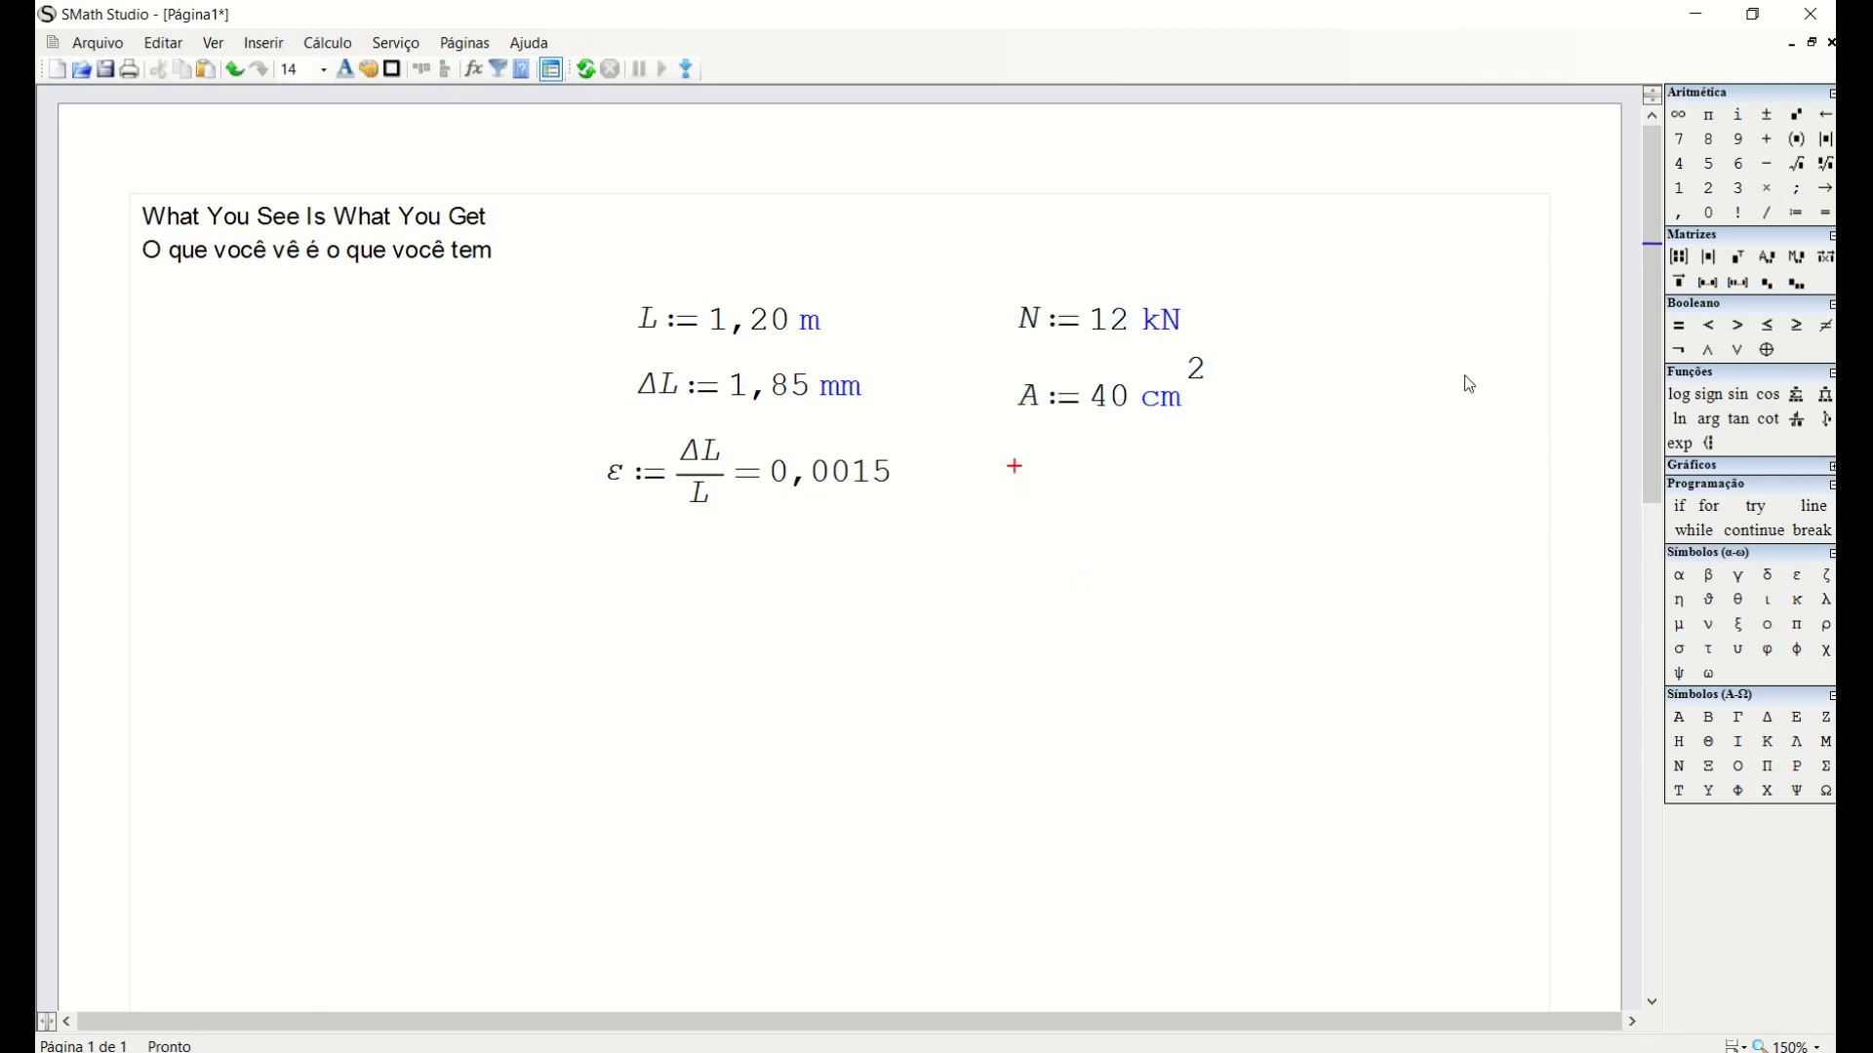
pyautogui.click(1679, 649)
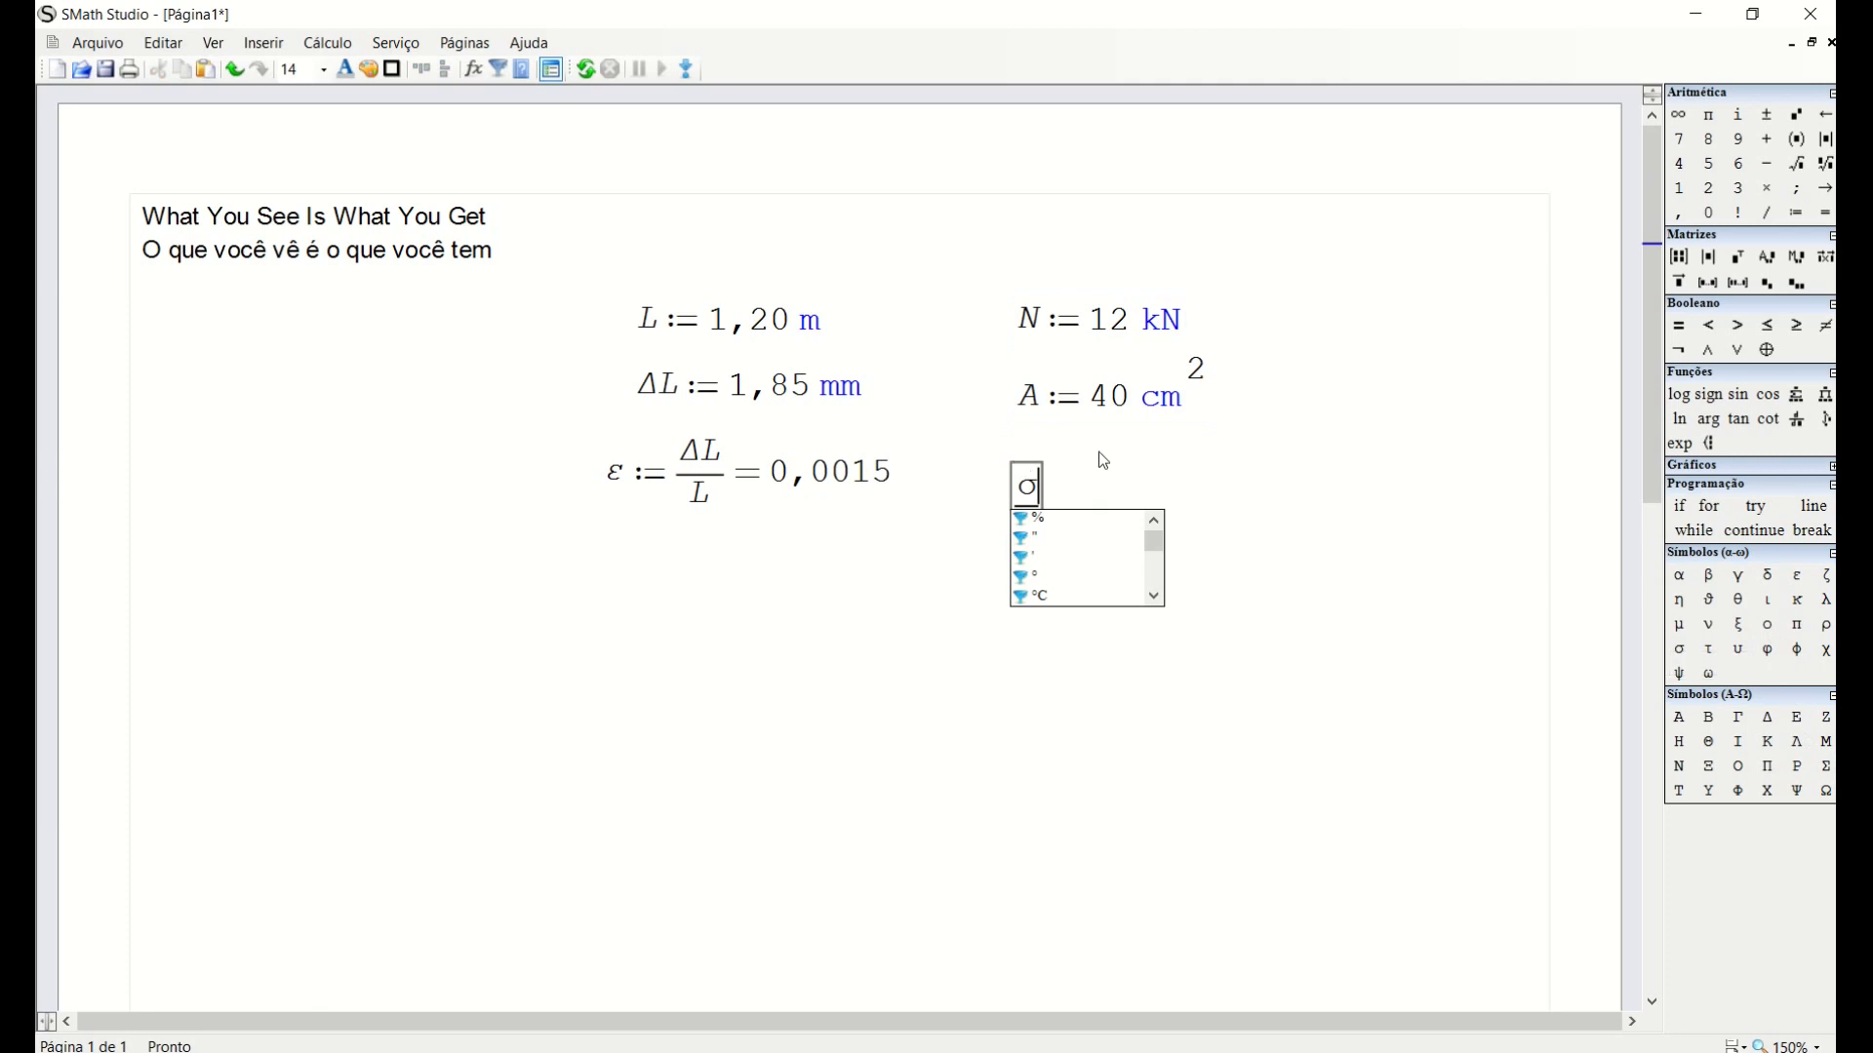
pyautogui.write(':=N/')
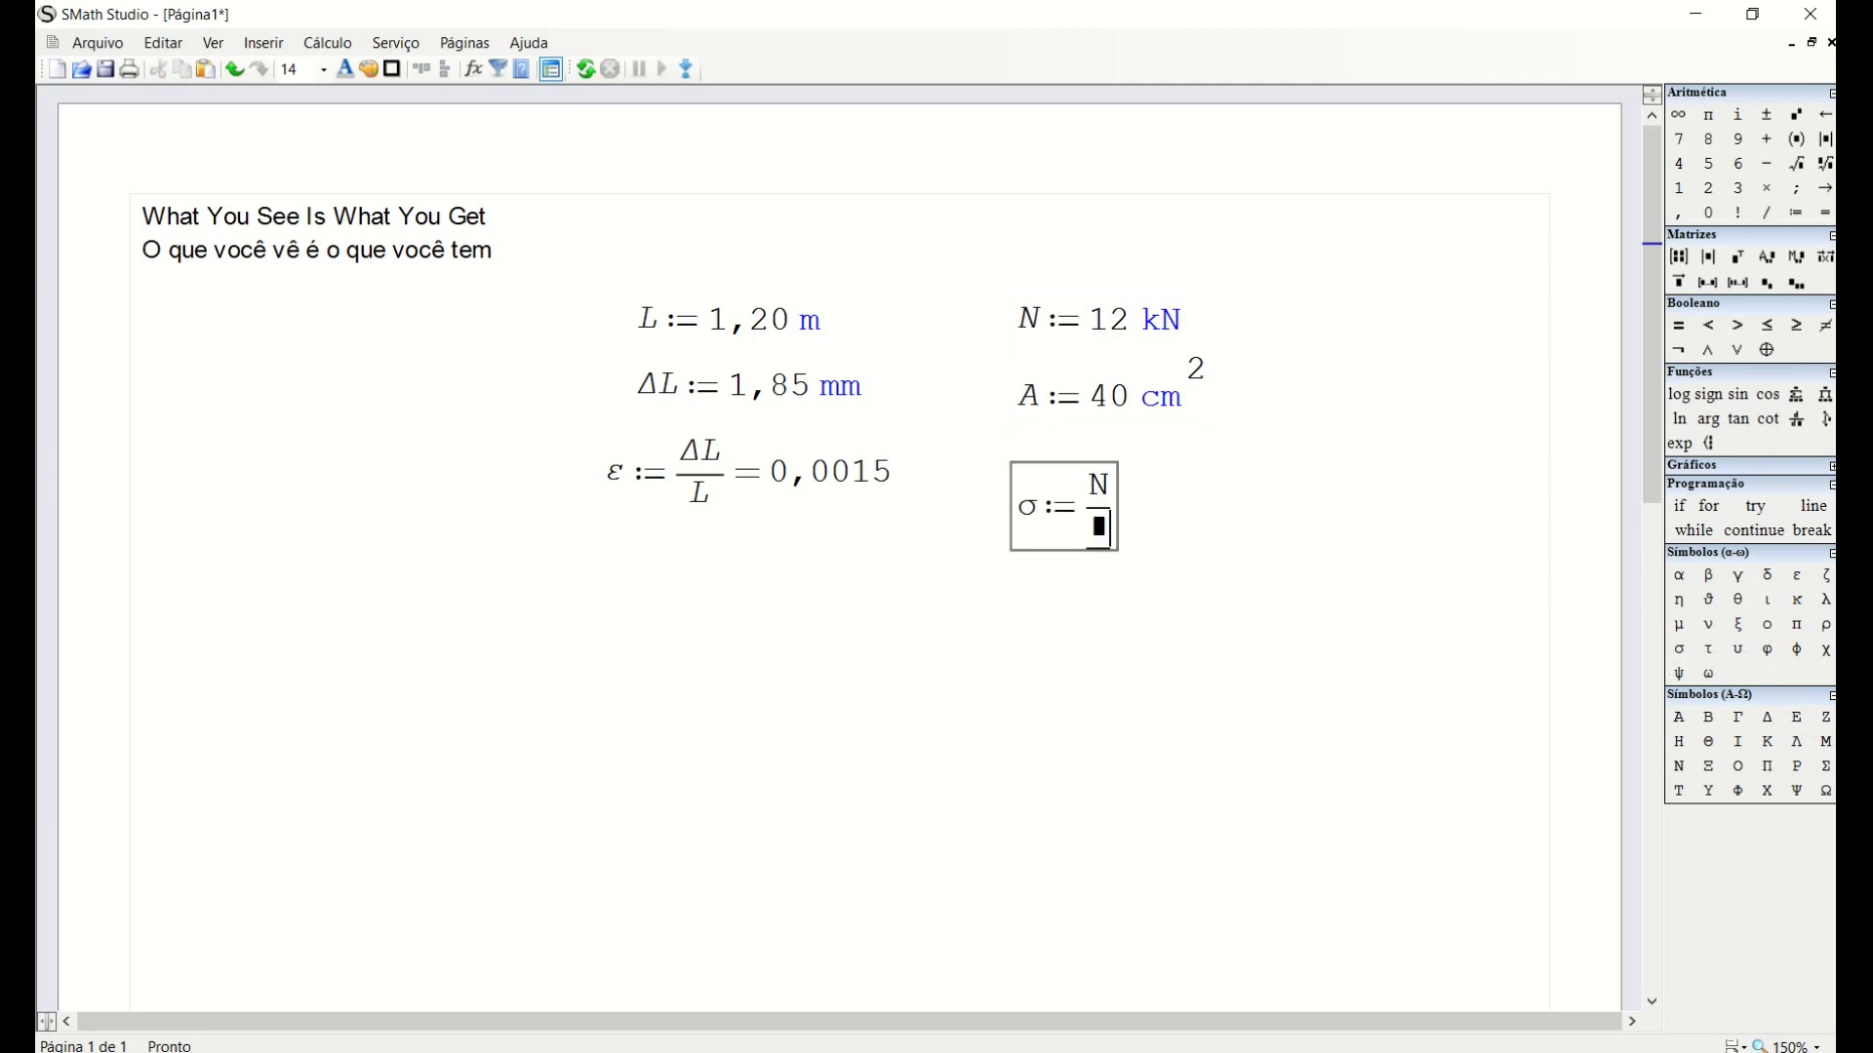
pyautogui.write('A=3·10^6 Pa')
pyautogui.click(1207, 599)
# Move the σ formula left and up beneath A, and shift the N, A and σ formulas together slightly to the right.
pyautogui.moveTo(1171, 510); pyautogui.dragTo(1104, 478)
pyautogui.click(1225, 545)
pyautogui.moveTo(1313, 581); pyautogui.dragTo(994, 218)
pyautogui.moveTo(1073, 308); pyautogui.dragTo(1122, 308)
pyautogui.click(1394, 367)
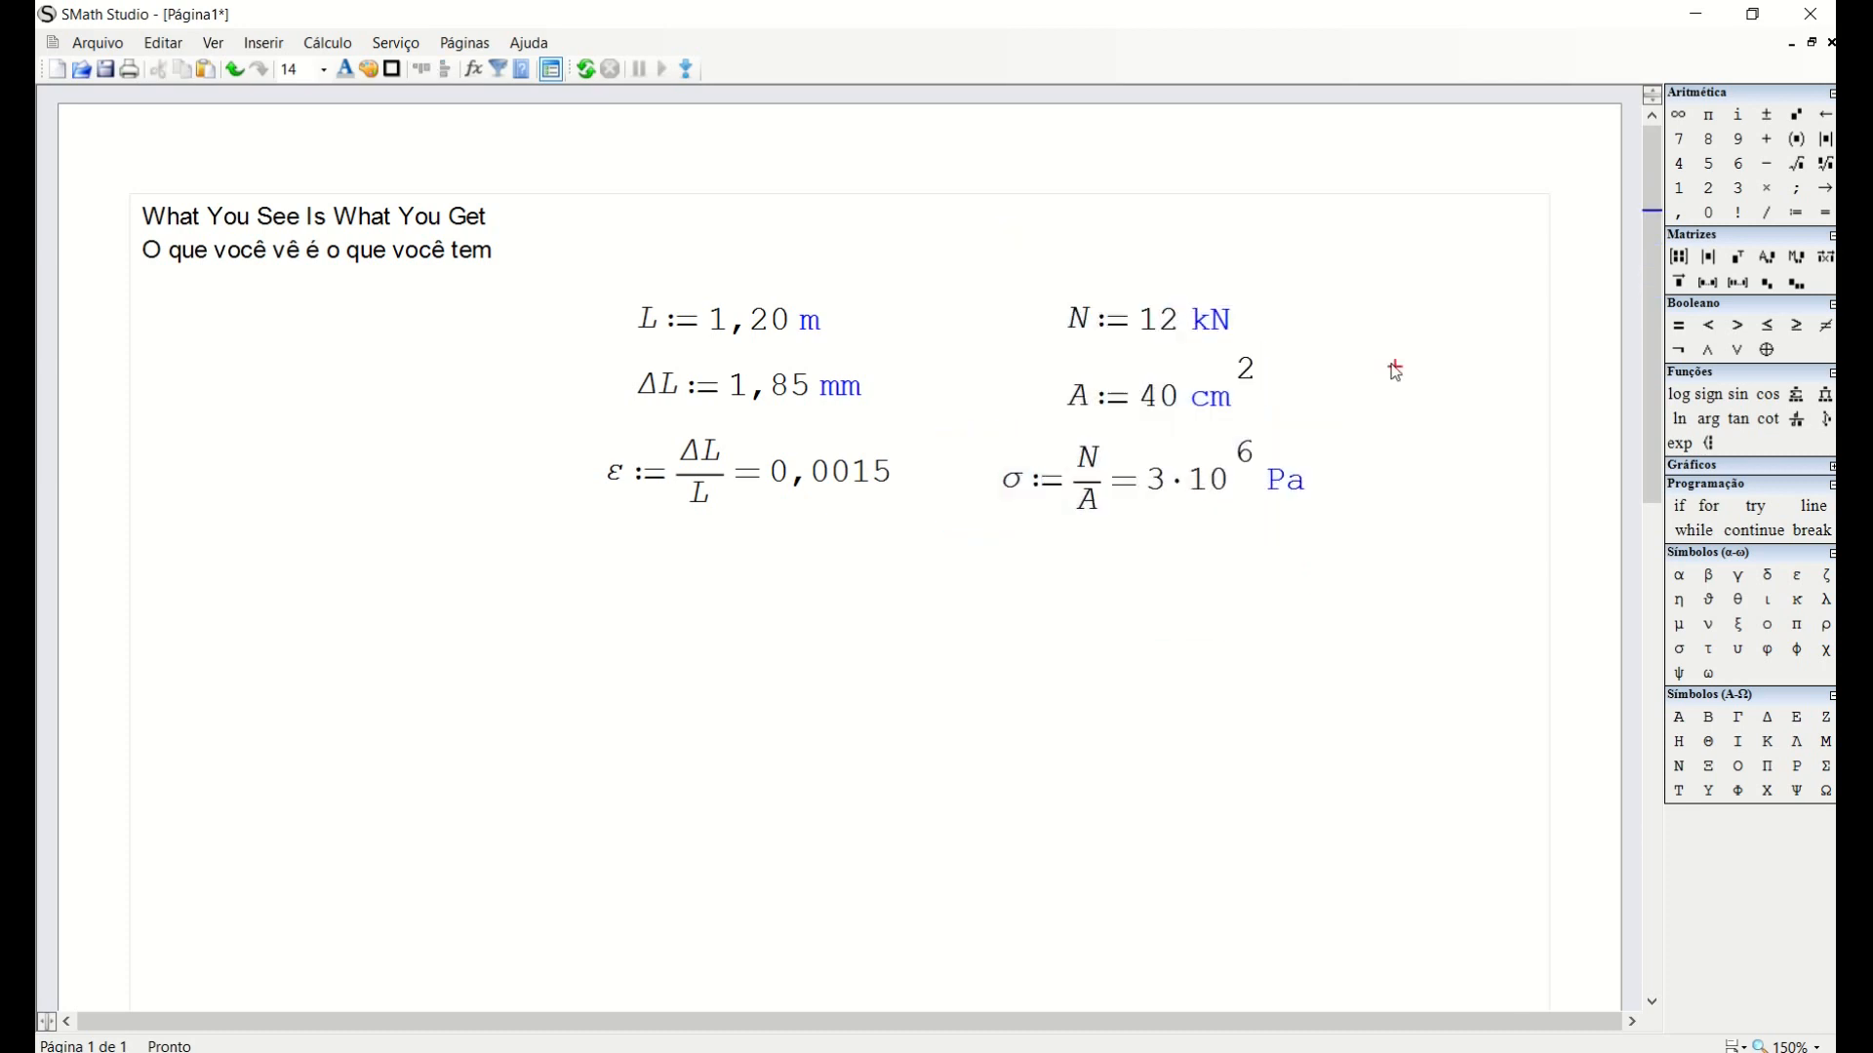
# Set the unit of the σ result to MPa and shift the σ formula slightly right beneath A.
pyautogui.click(1290, 488)
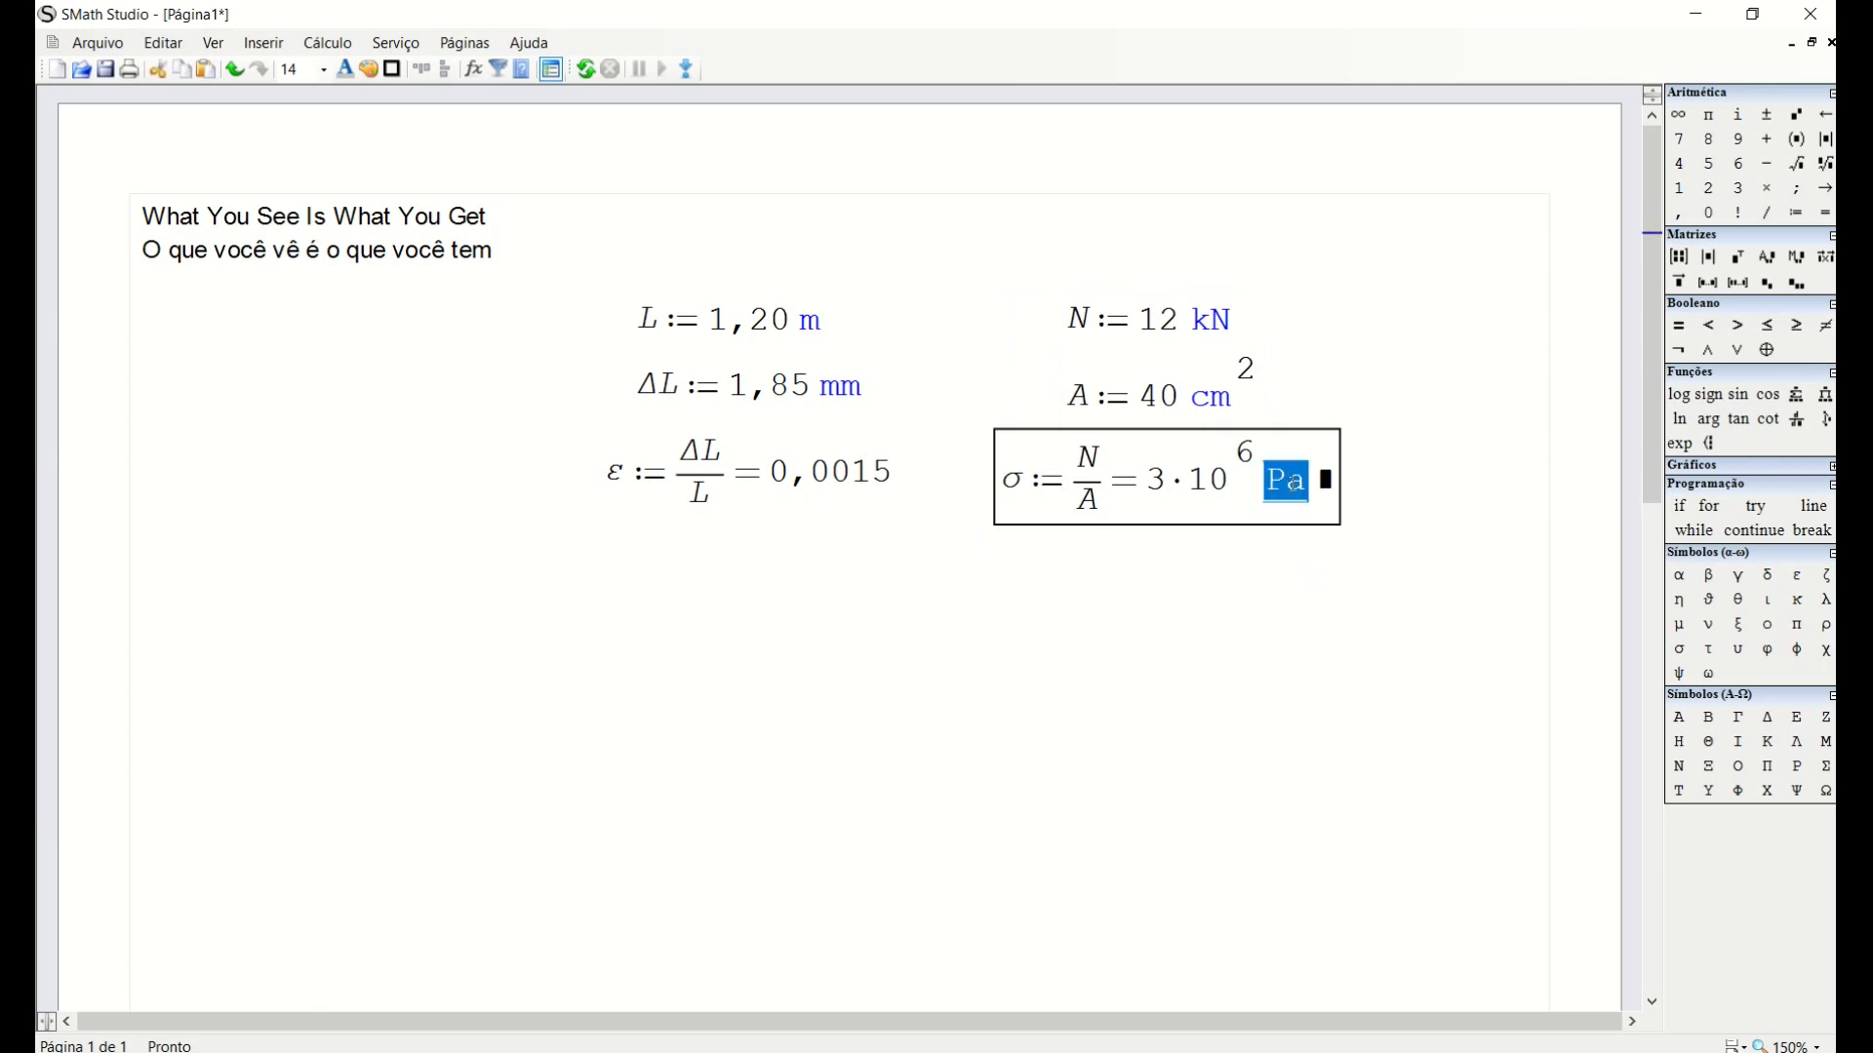
pyautogui.click(1296, 383)
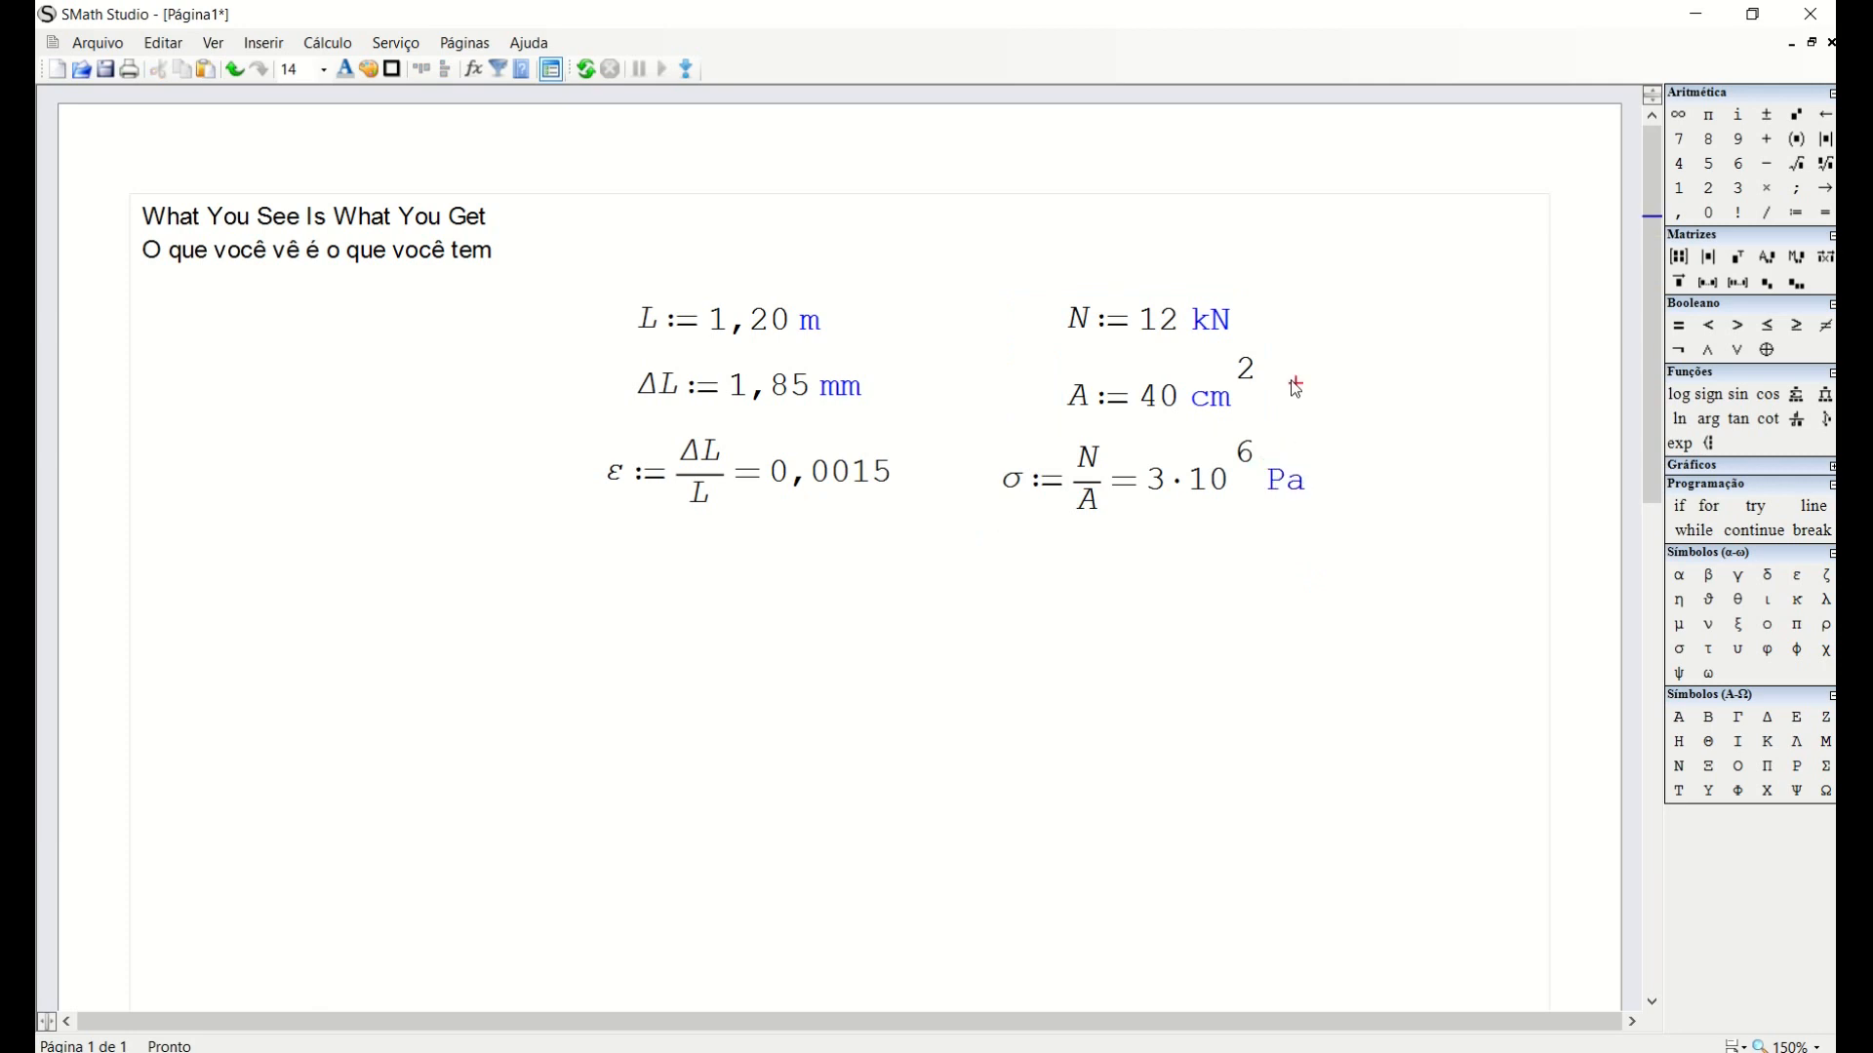
pyautogui.click(1301, 495)
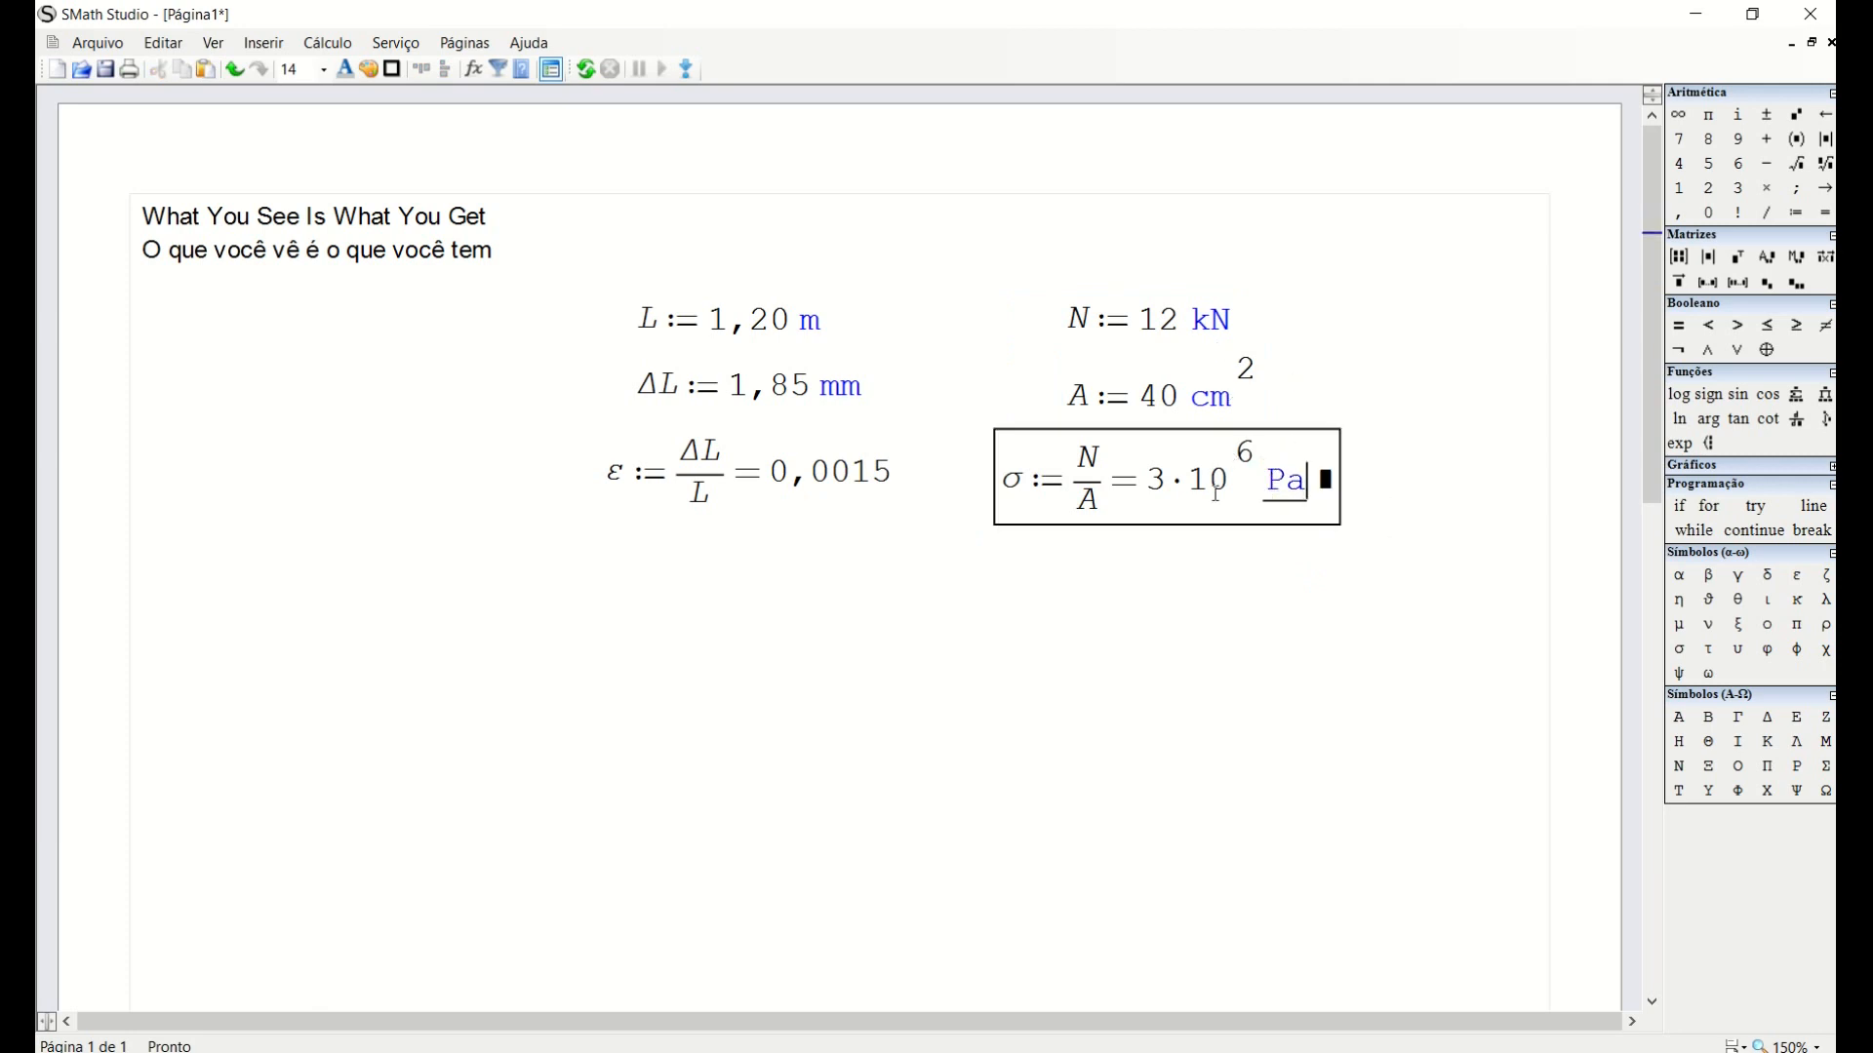
pyautogui.click(1326, 479)
pyautogui.write('M')
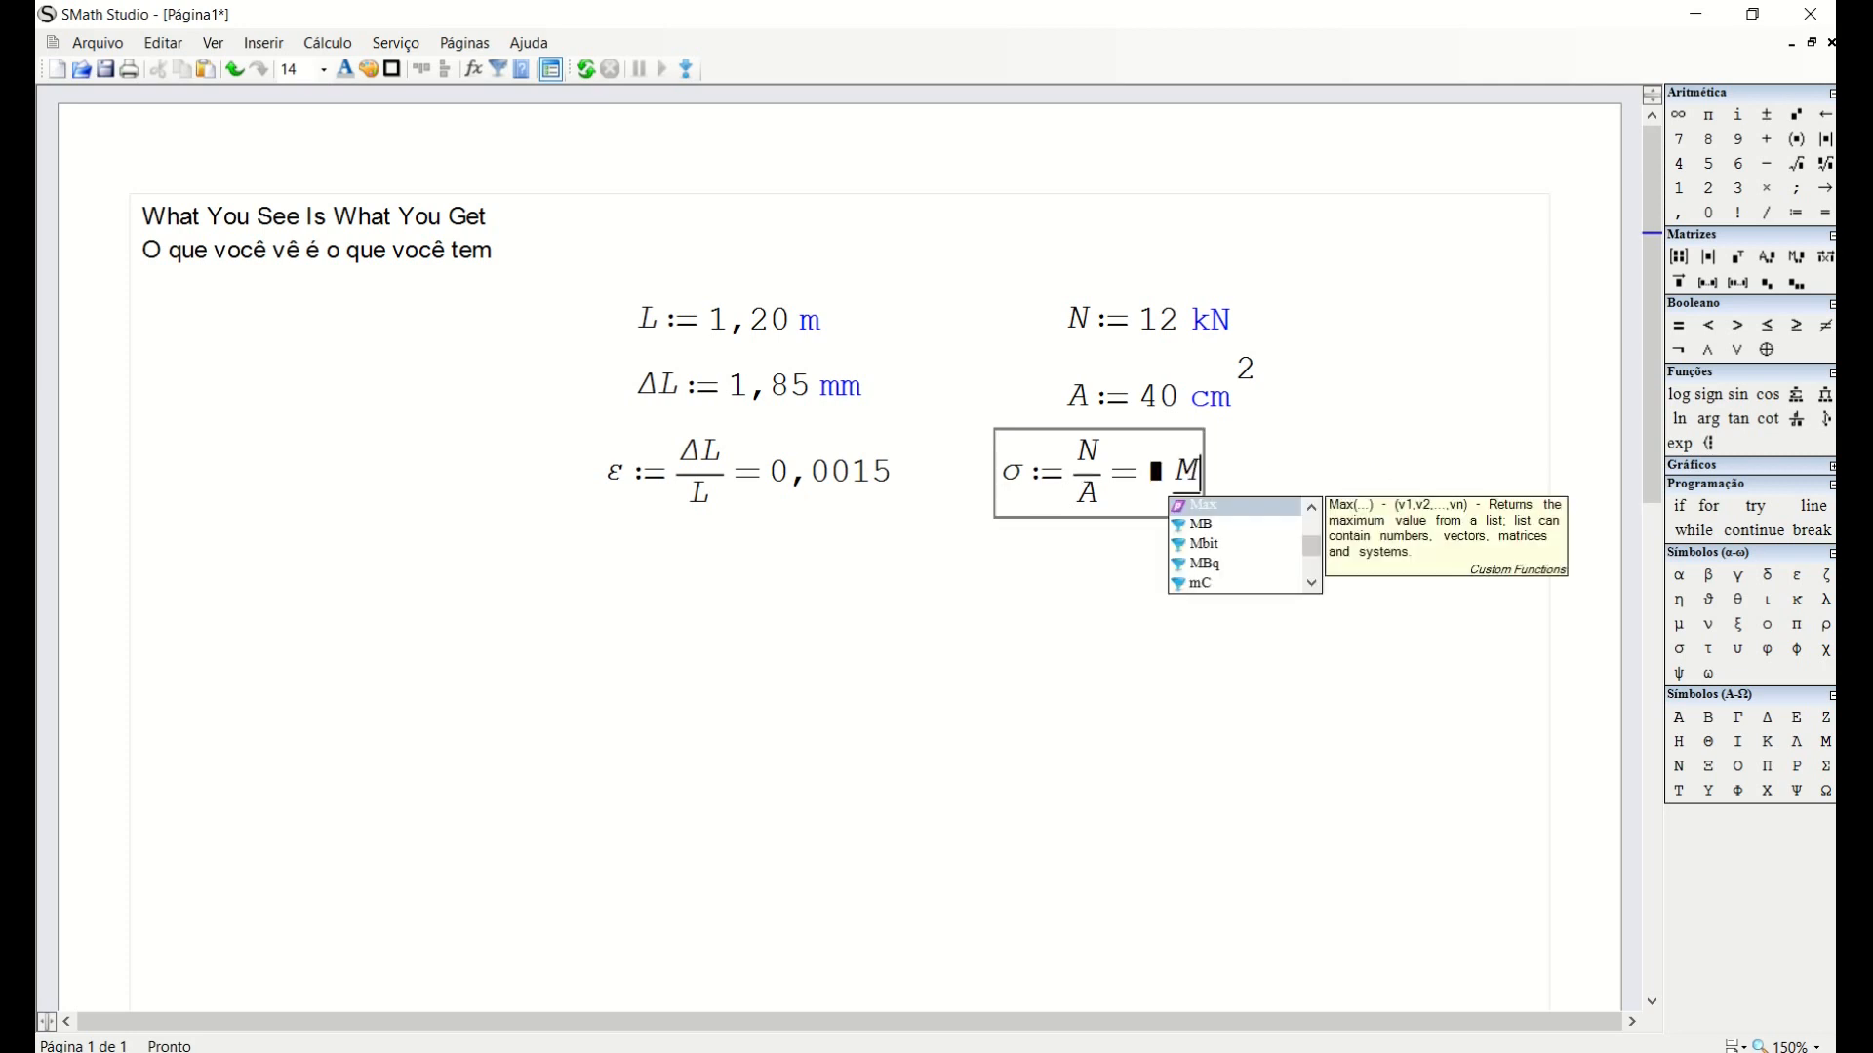
pyautogui.write('Pa')
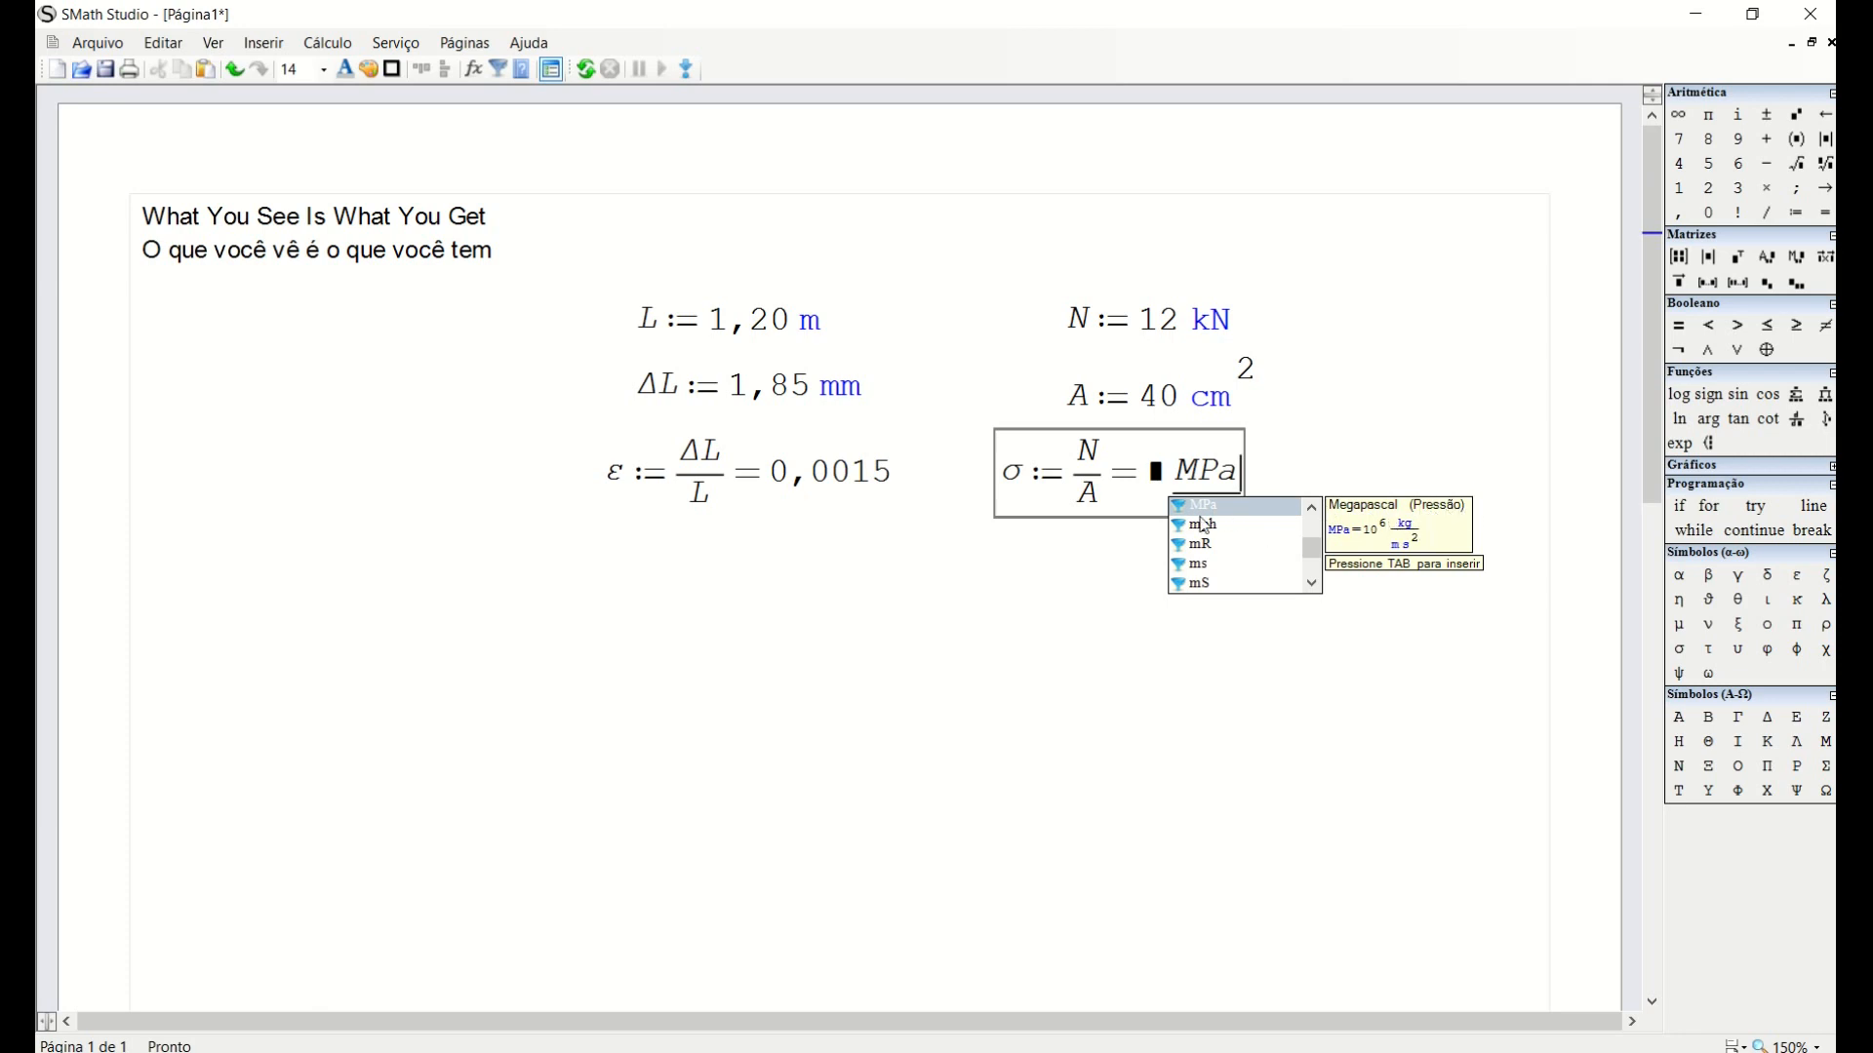
pyautogui.press('Tab')
pyautogui.click(1162, 600)
pyautogui.moveTo(1279, 548); pyautogui.dragTo(1097, 495)
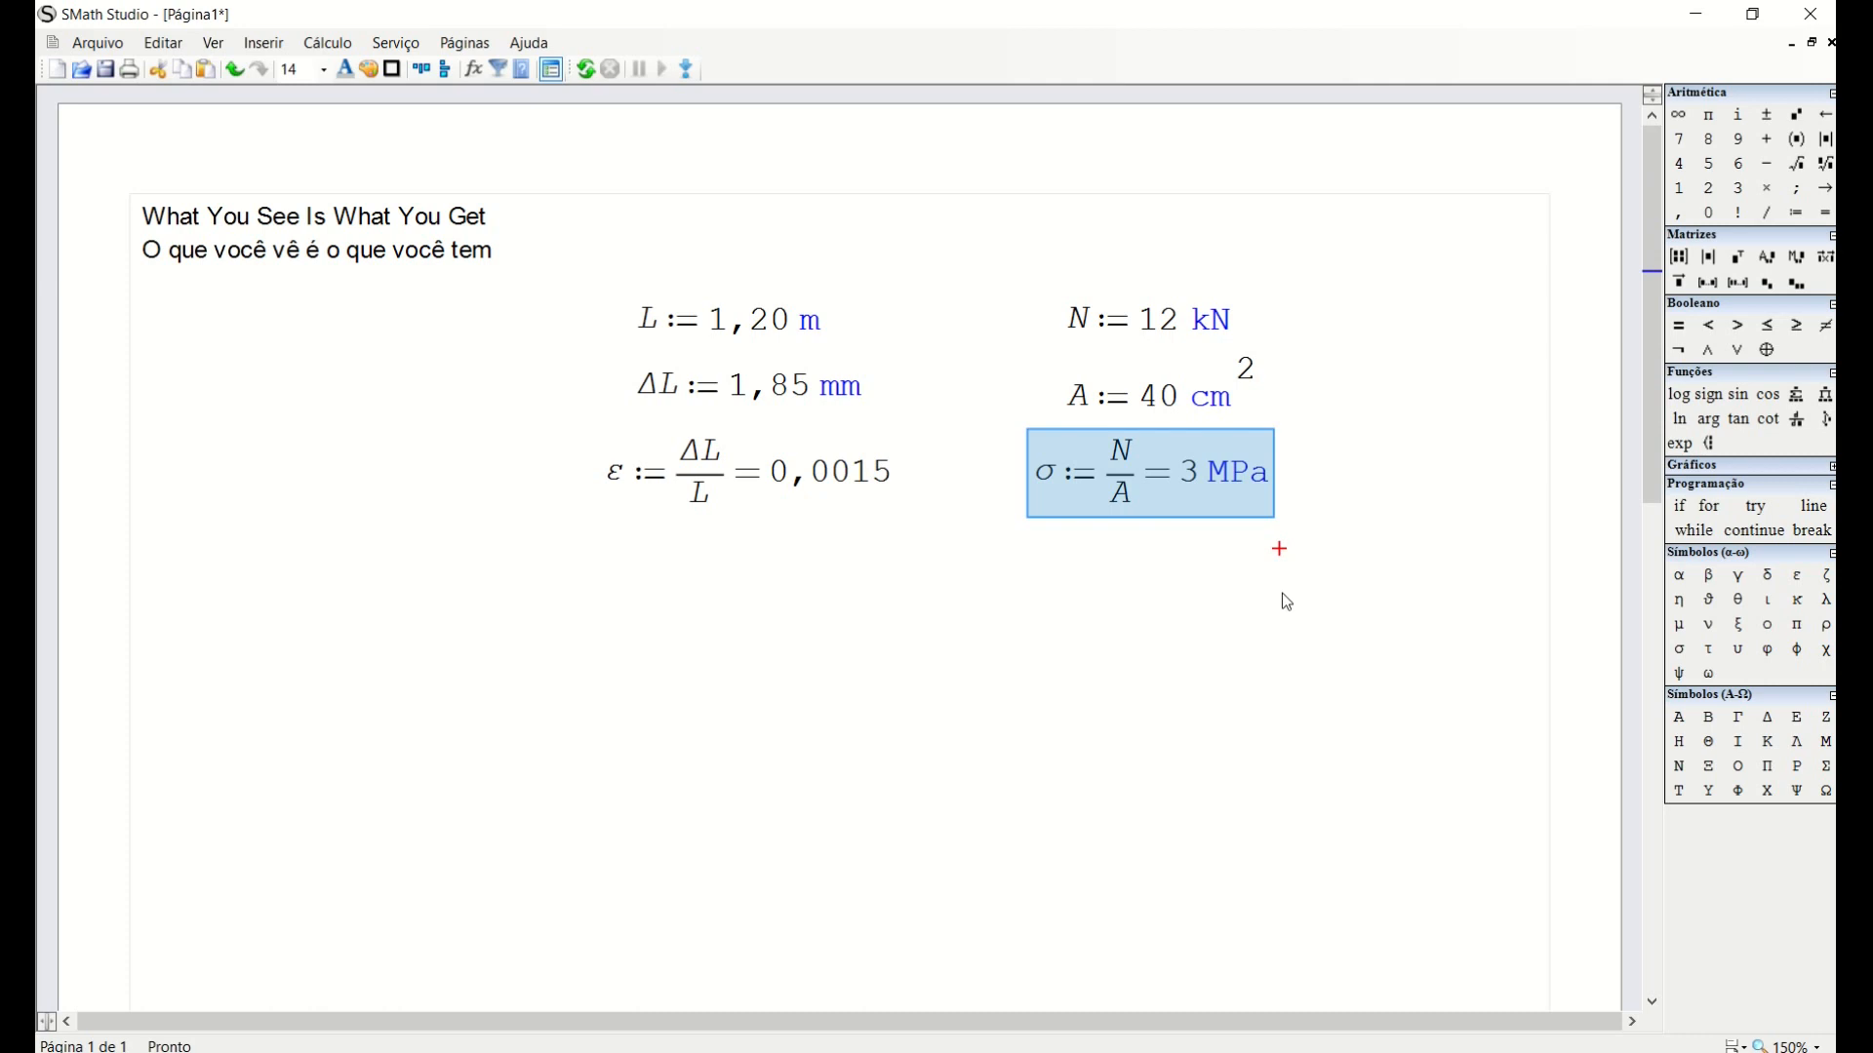
# Move all six formulas up together so that they sit beside the text region.
pyautogui.moveTo(1245, 598); pyautogui.dragTo(741, 349)
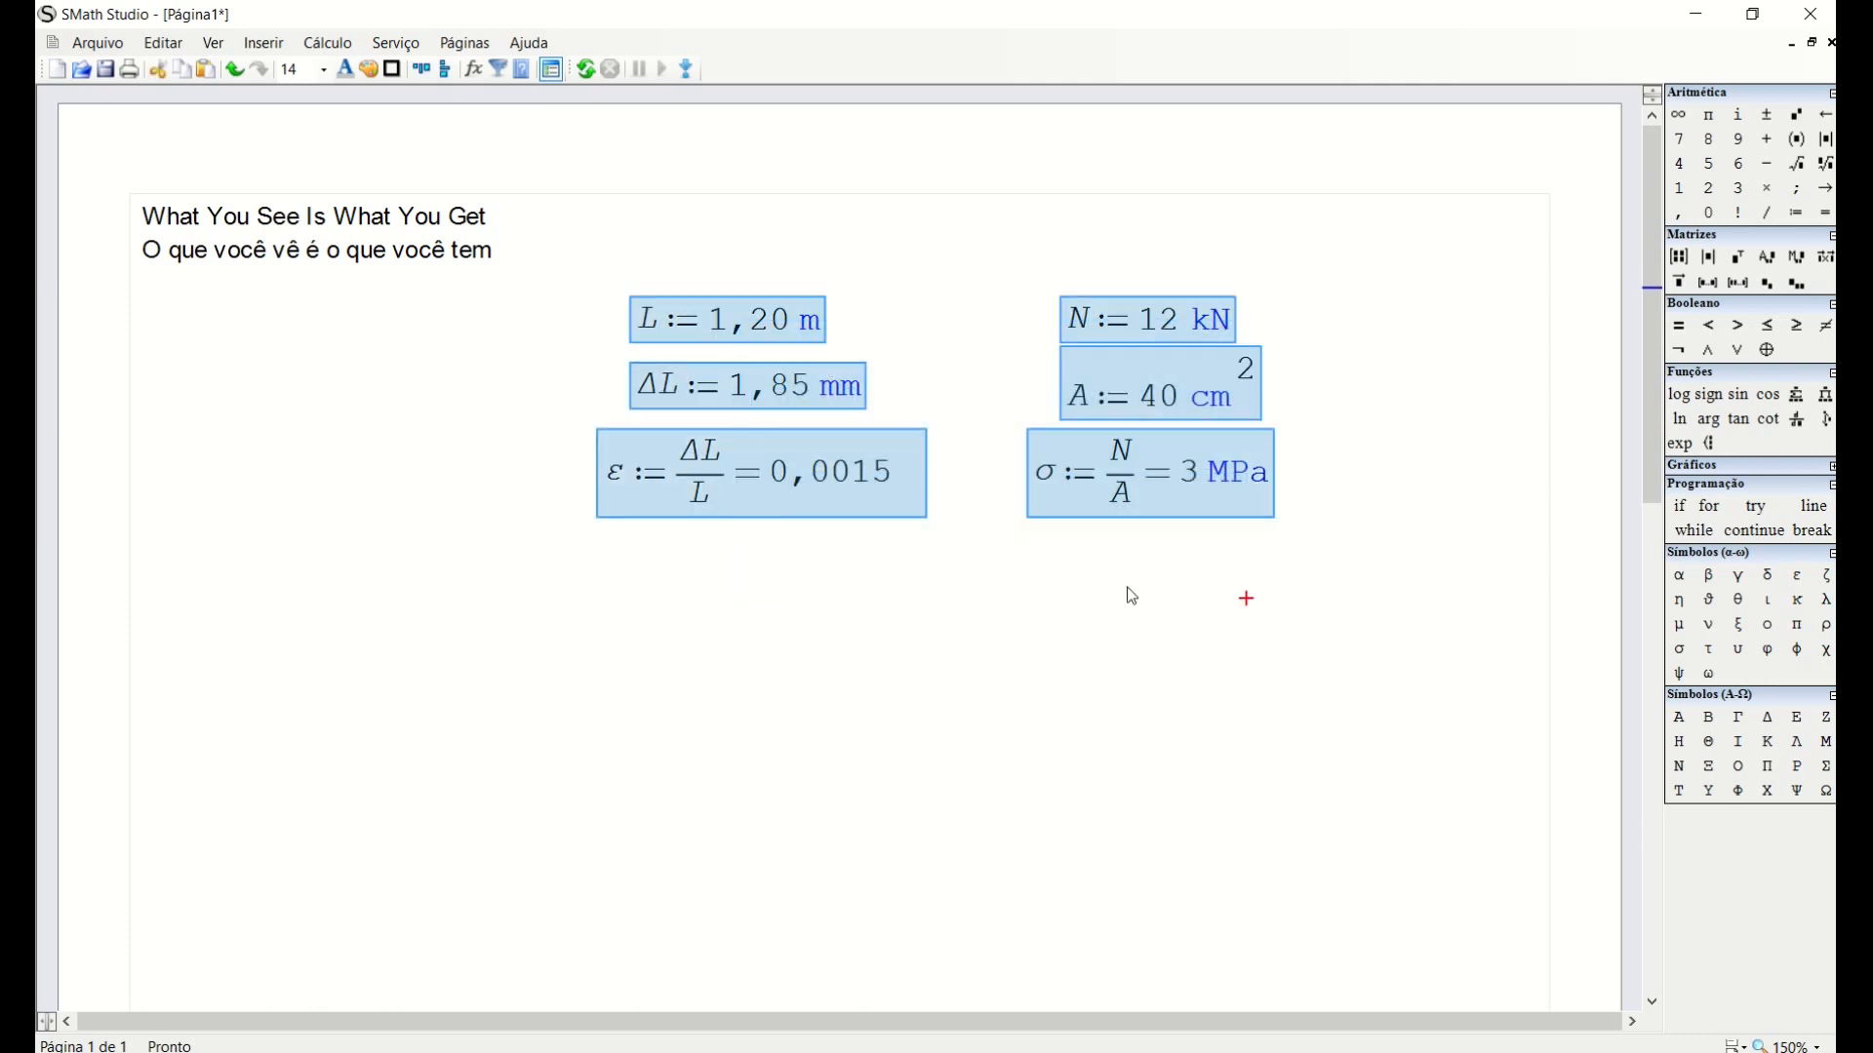
pyautogui.moveTo(794, 492); pyautogui.dragTo(794, 394)
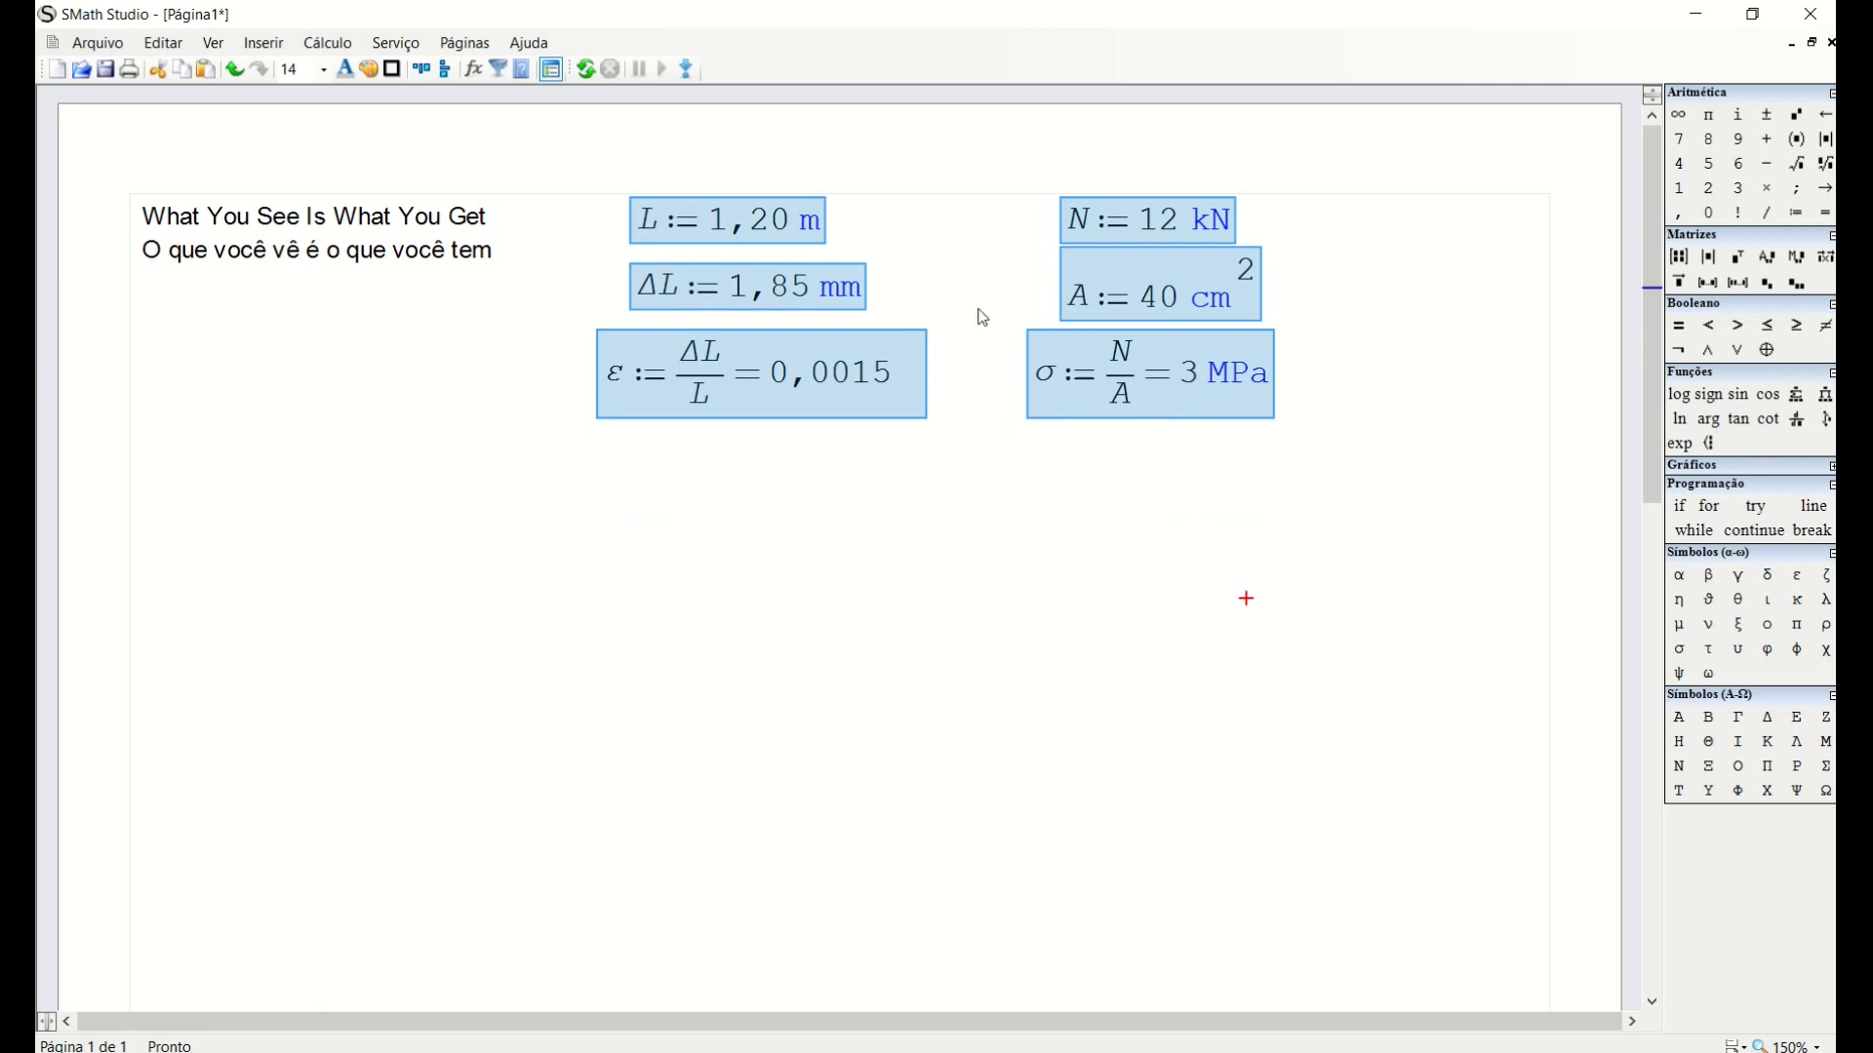
# Nudge the ΔL, ε, A and σ formulas up one grid step and back down again.
pyautogui.click(1161, 465)
pyautogui.moveTo(1165, 501); pyautogui.dragTo(739, 315)
pyautogui.press('Up')
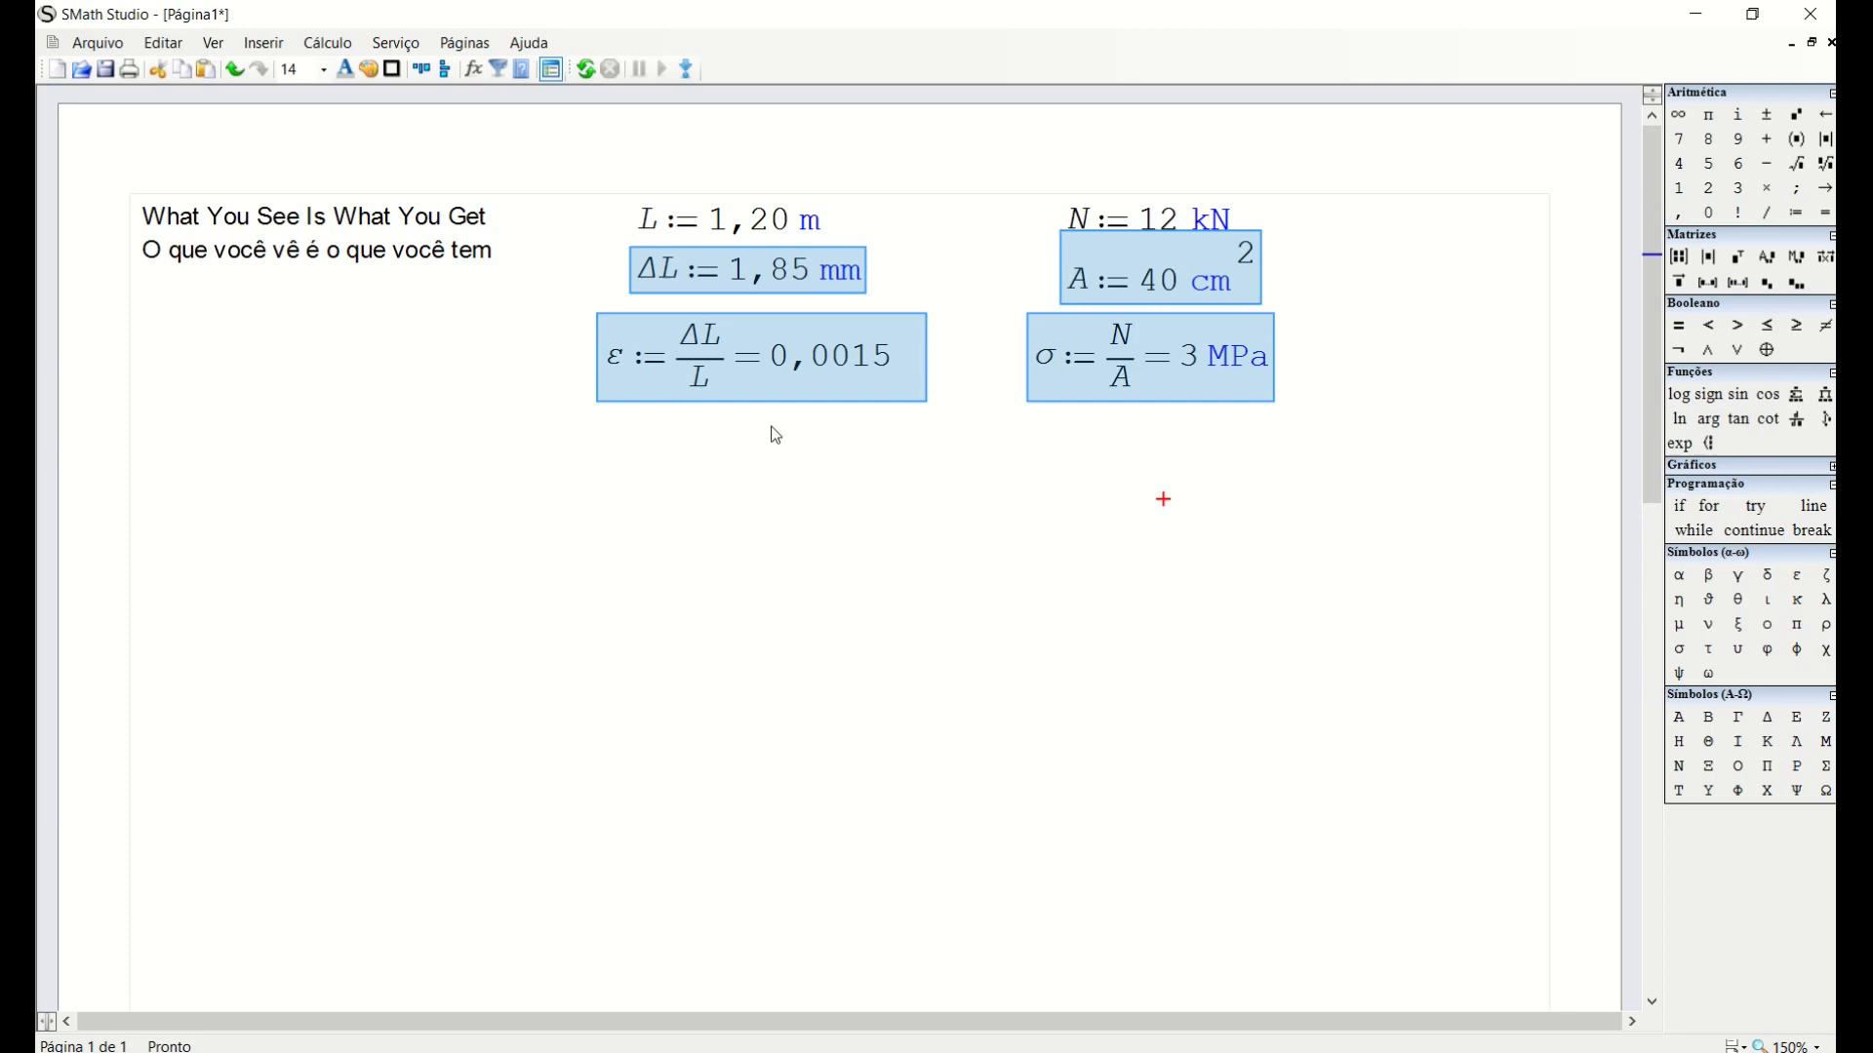
pyautogui.press('Down')
pyautogui.click(699, 564)
# Move the text region down and right beside the formulas, and place the insertion cursor in the empty space below it.
pyautogui.moveTo(452, 317); pyautogui.dragTo(396, 317)
pyautogui.moveTo(468, 400); pyautogui.dragTo(423, 330)
pyautogui.moveTo(416, 323); pyautogui.dragTo(421, 306)
pyautogui.click(502, 466)
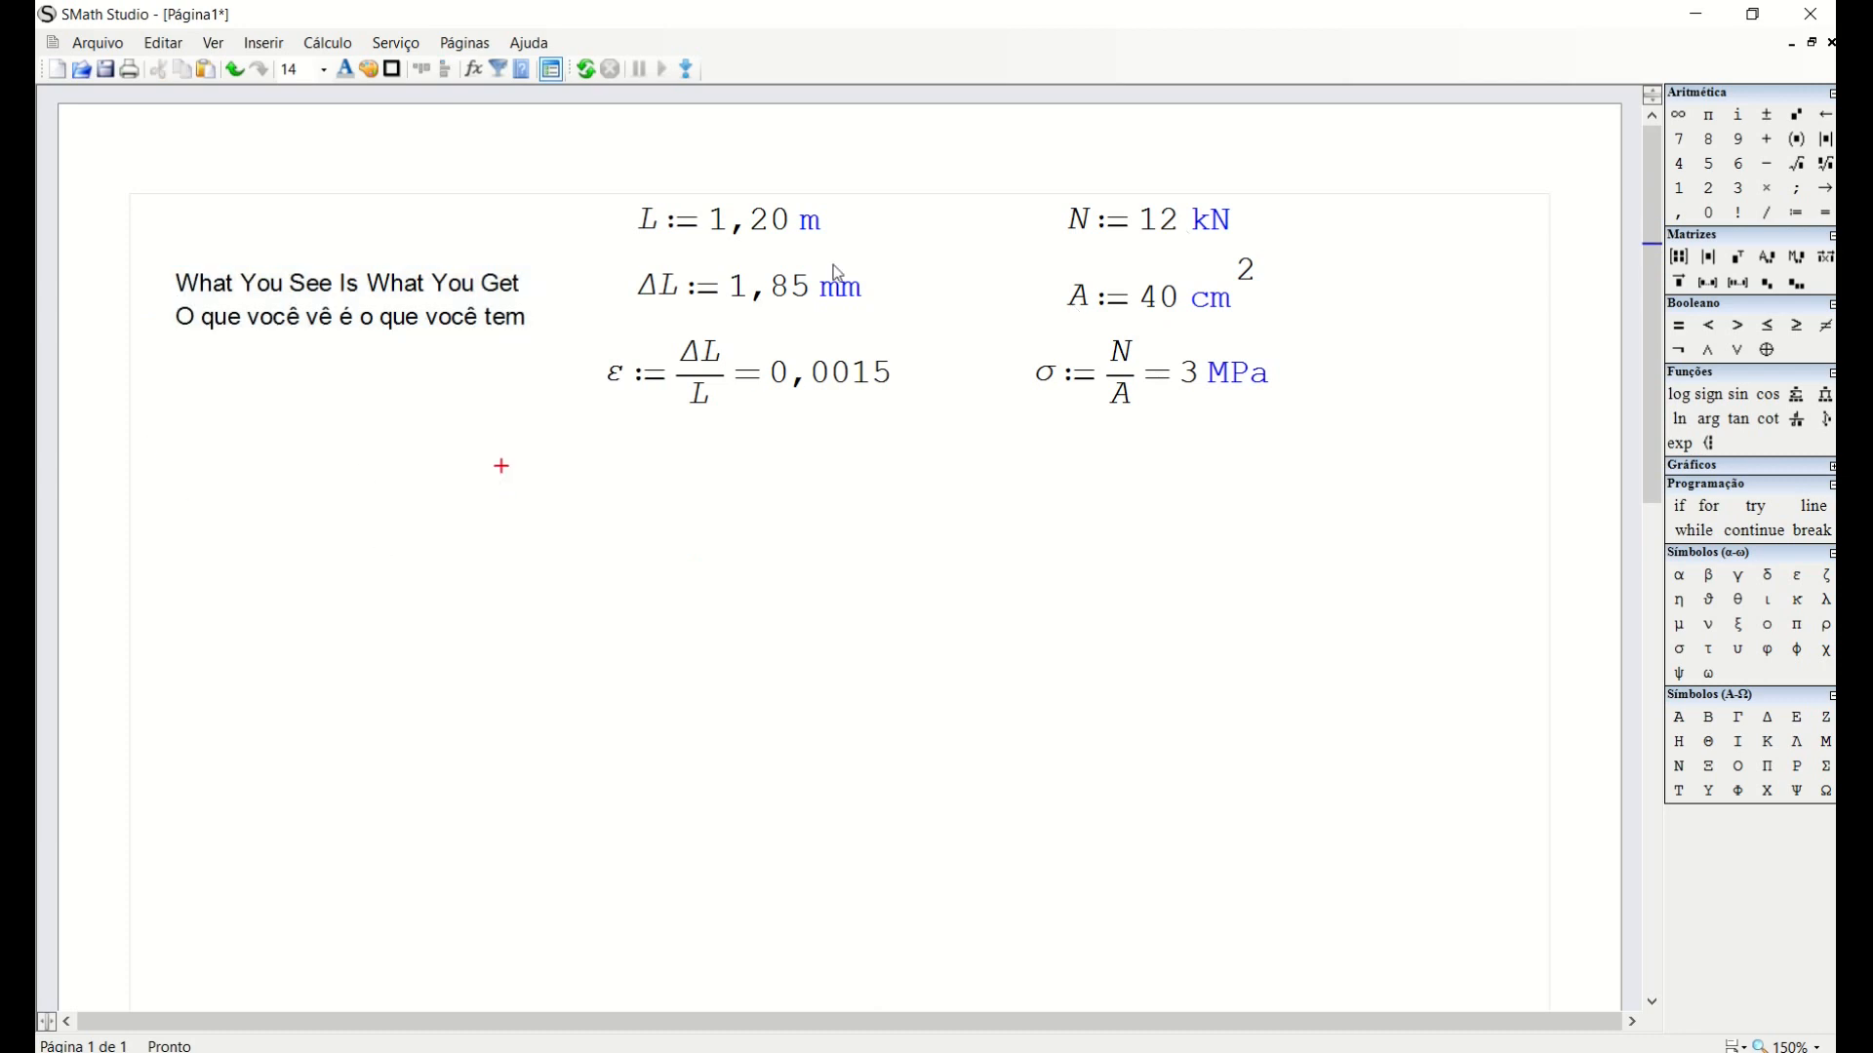
pyautogui.click(152, 447)
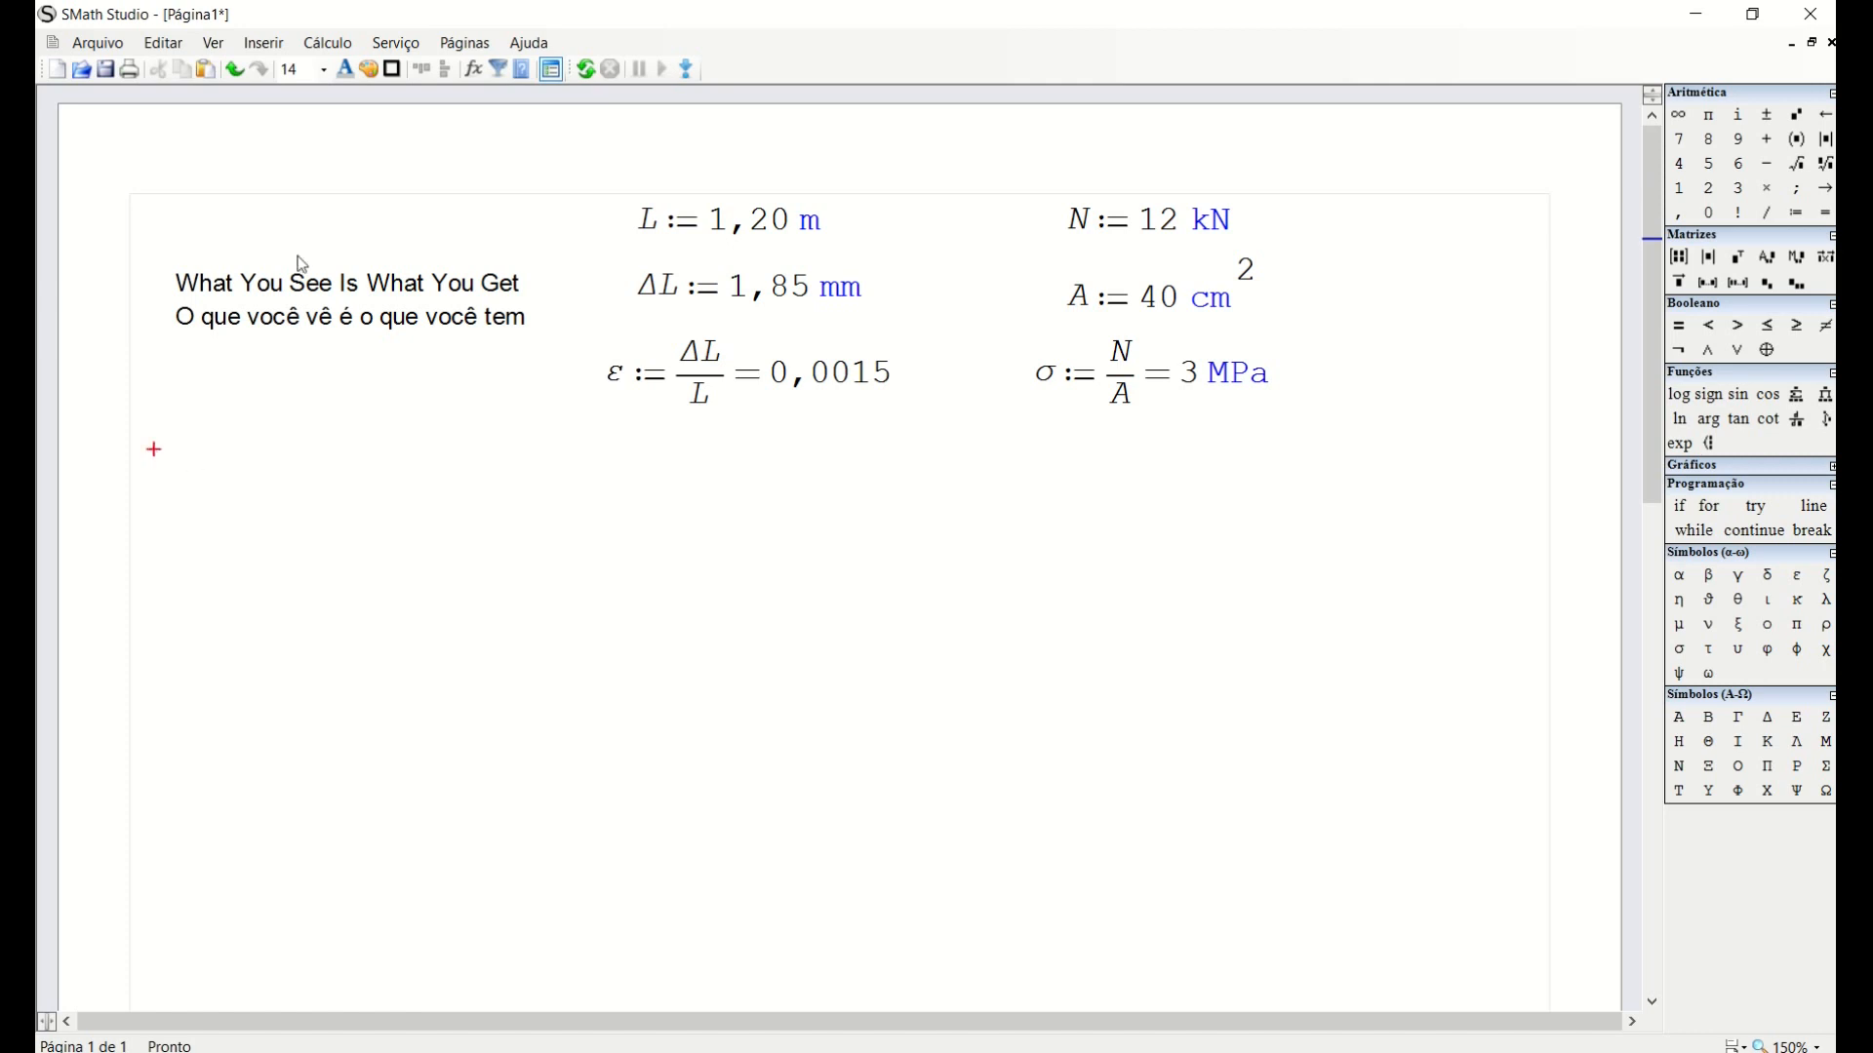
pyautogui.click(268, 49)
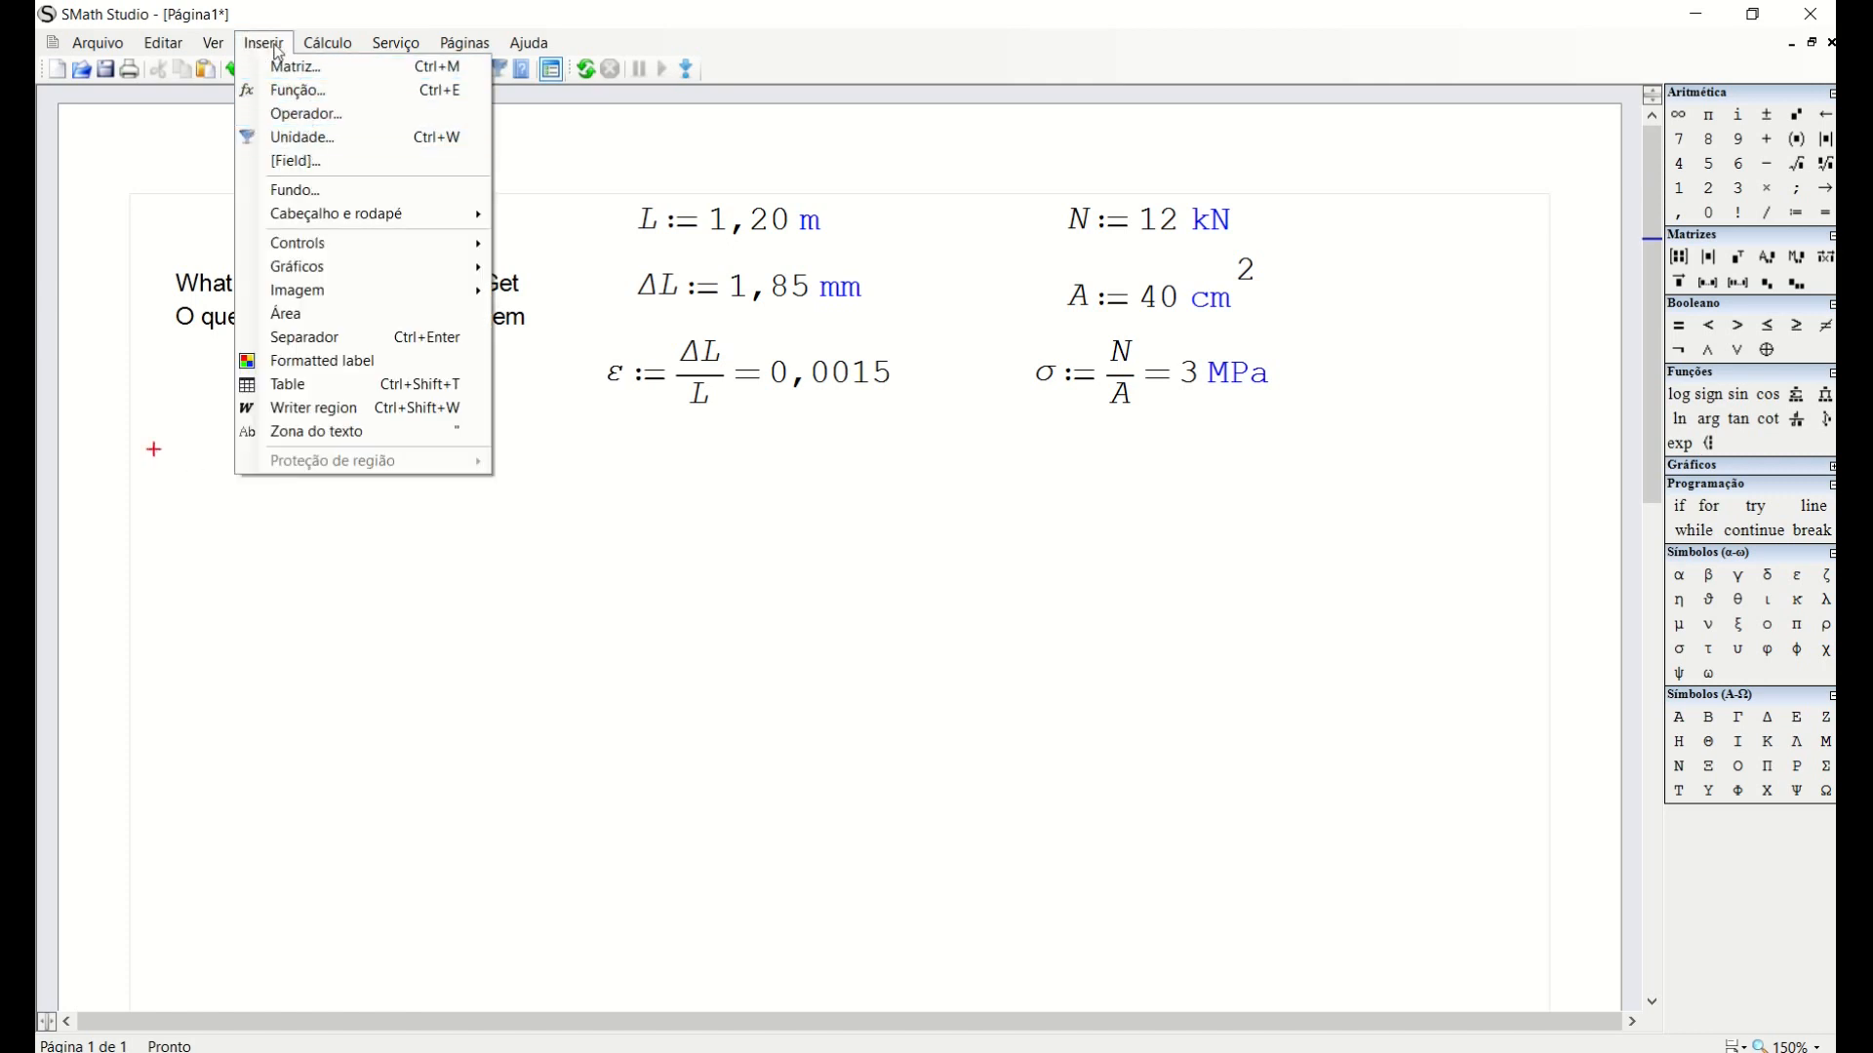
pyautogui.click(279, 56)
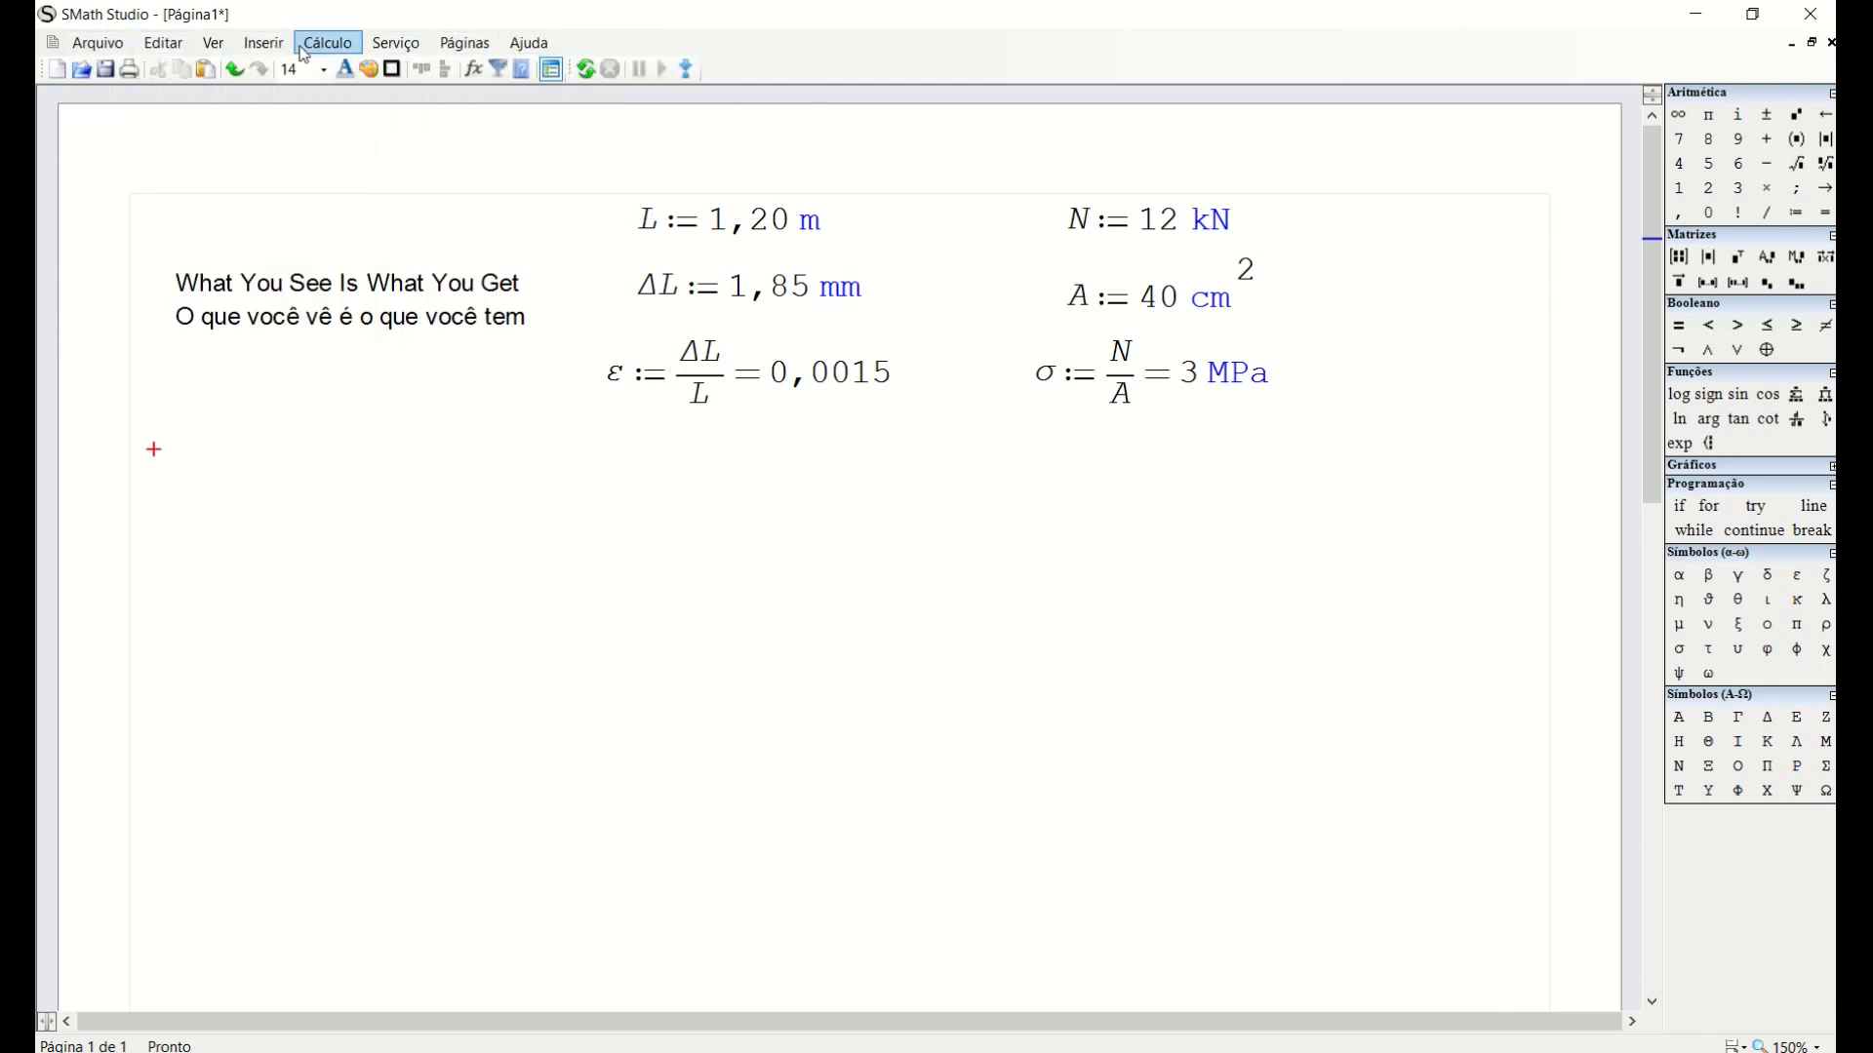
pyautogui.click(354, 45)
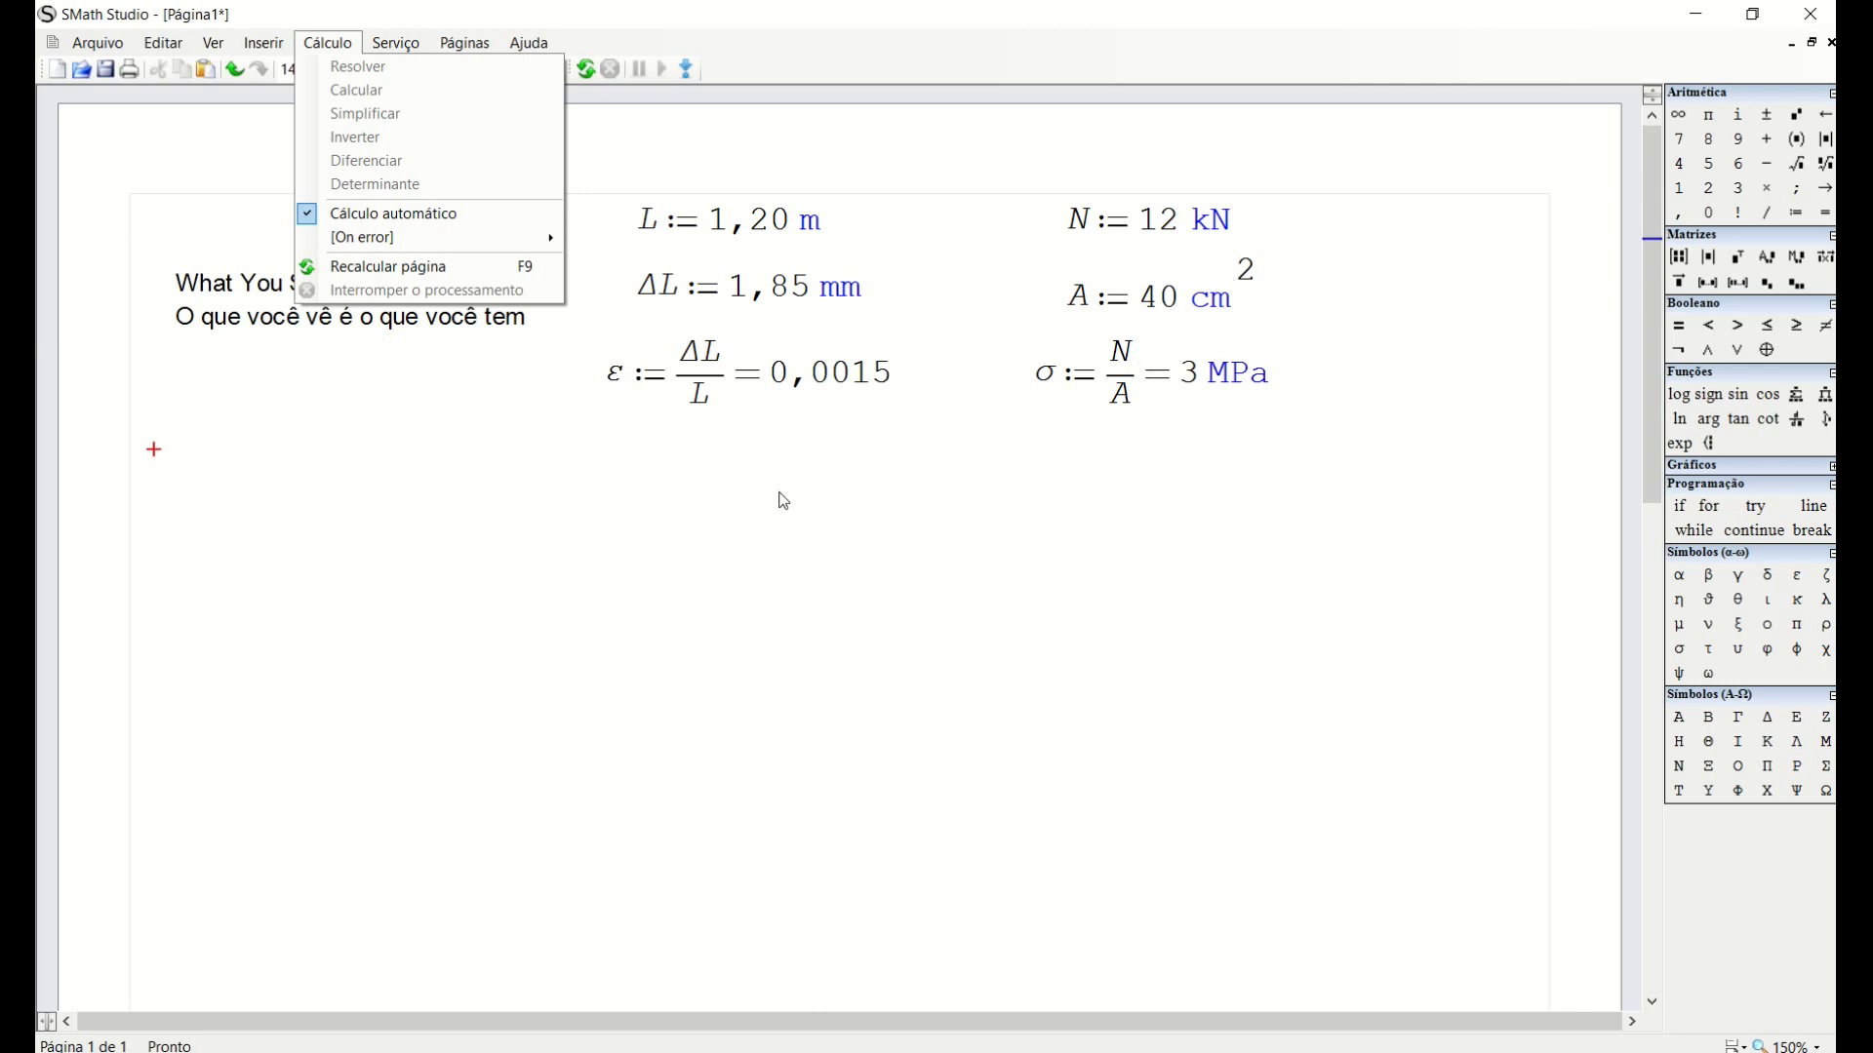
pyautogui.click(831, 66)
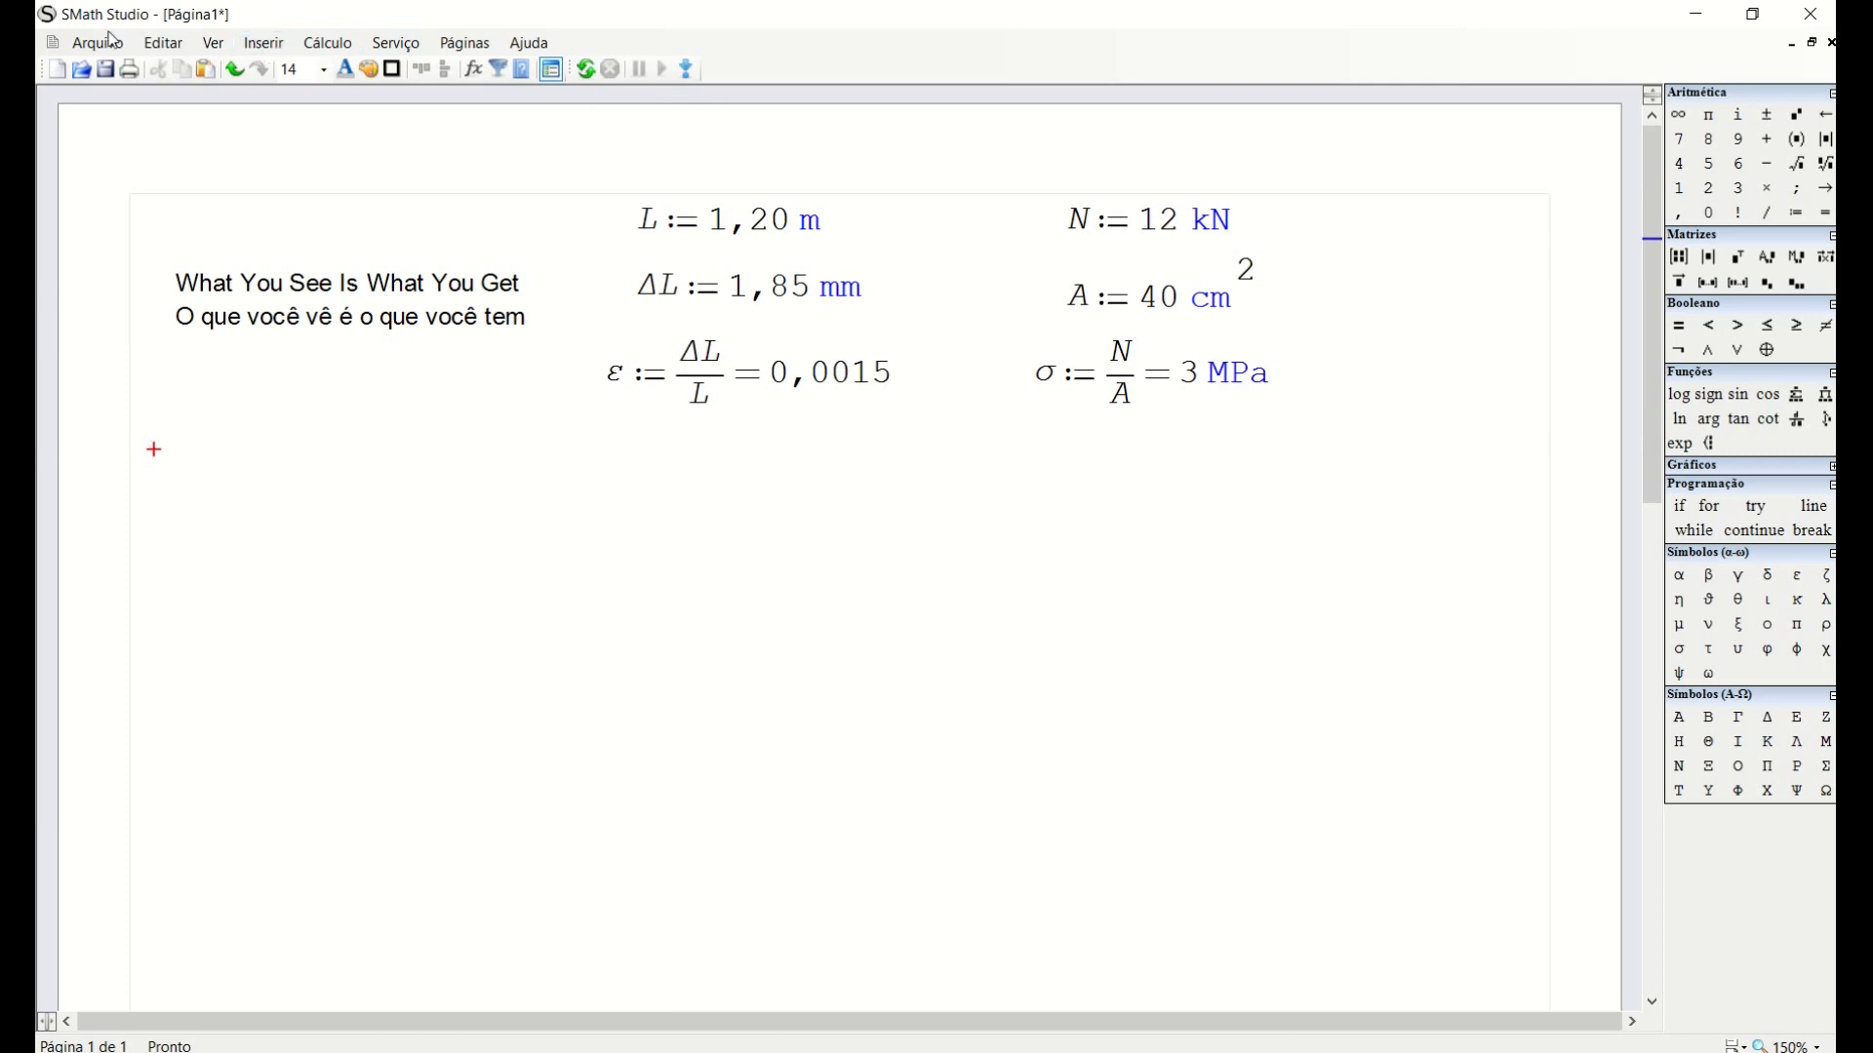
# Insert a collapsible area beneath the text and formulas and stretch its lower boundary further down the page.
pyautogui.click(263, 43)
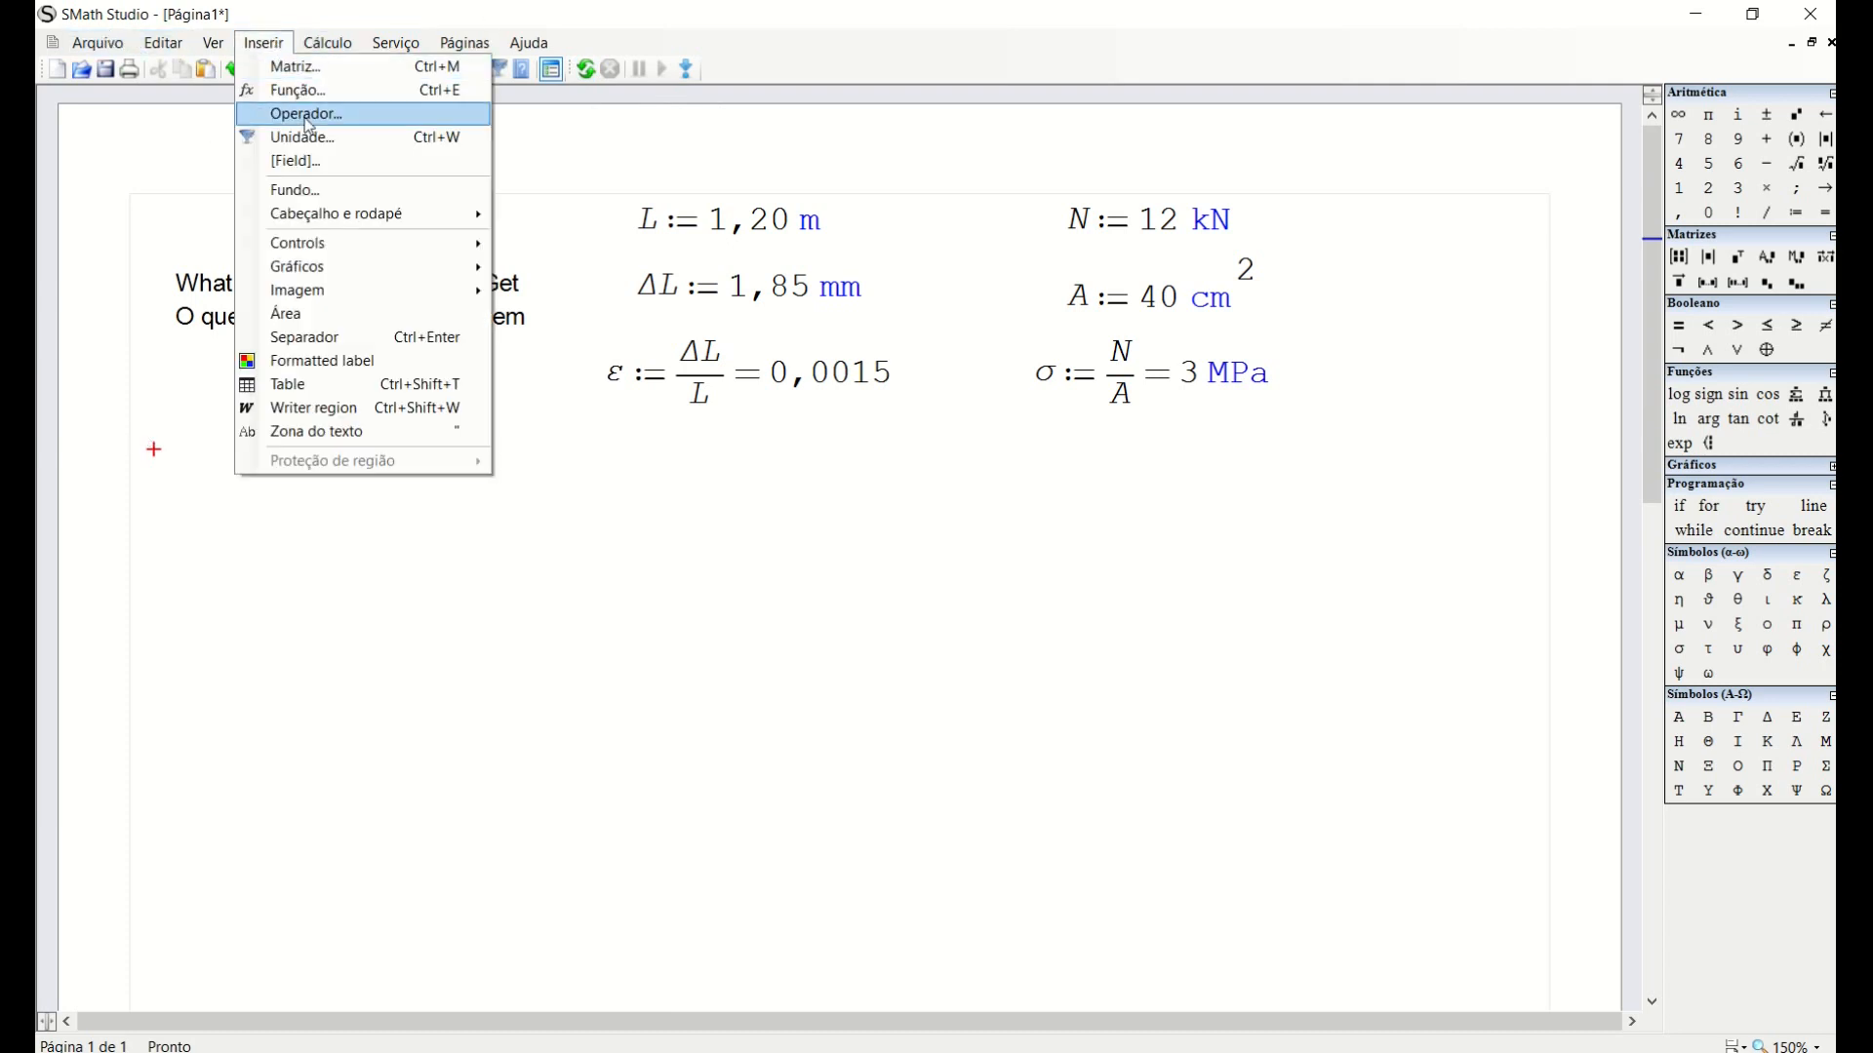
pyautogui.click(346, 314)
pyautogui.click(569, 482)
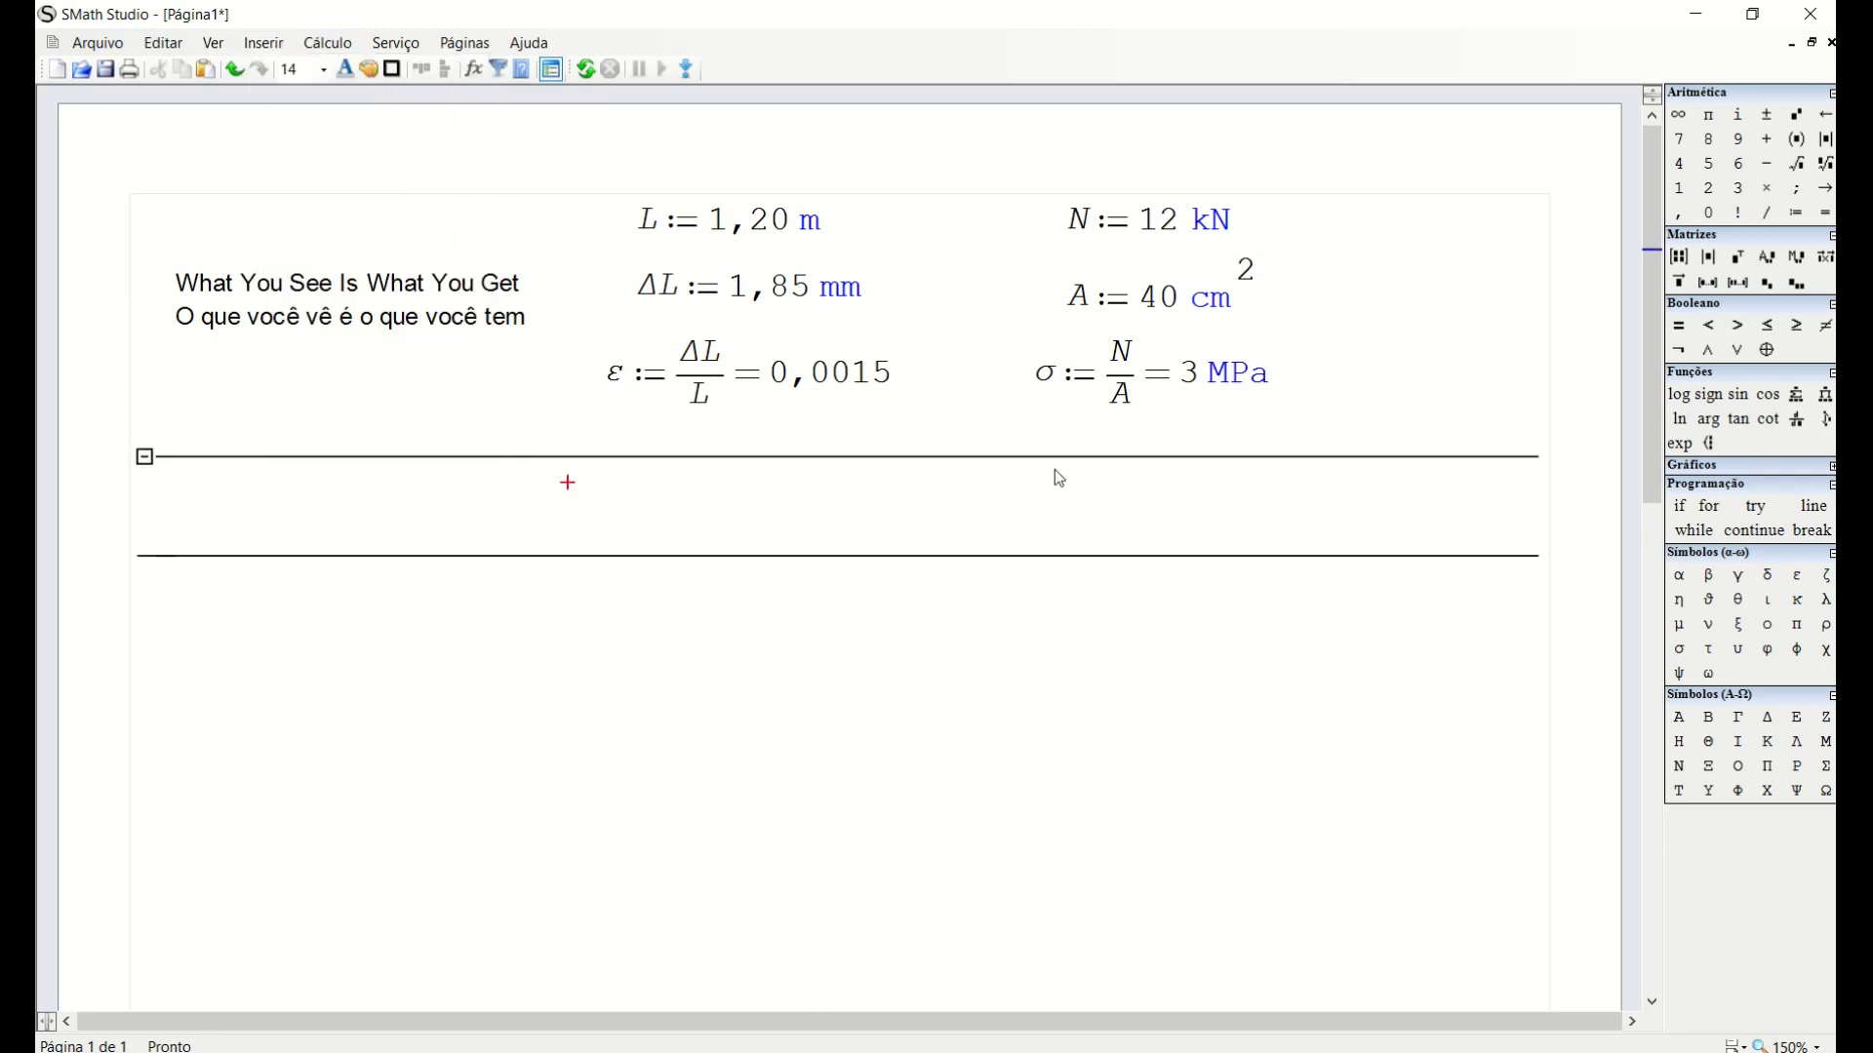
pyautogui.moveTo(786, 556); pyautogui.dragTo(795, 686)
# Enter the sample expression asdfghj inside the area and collapse the area.
pyautogui.click(653, 530)
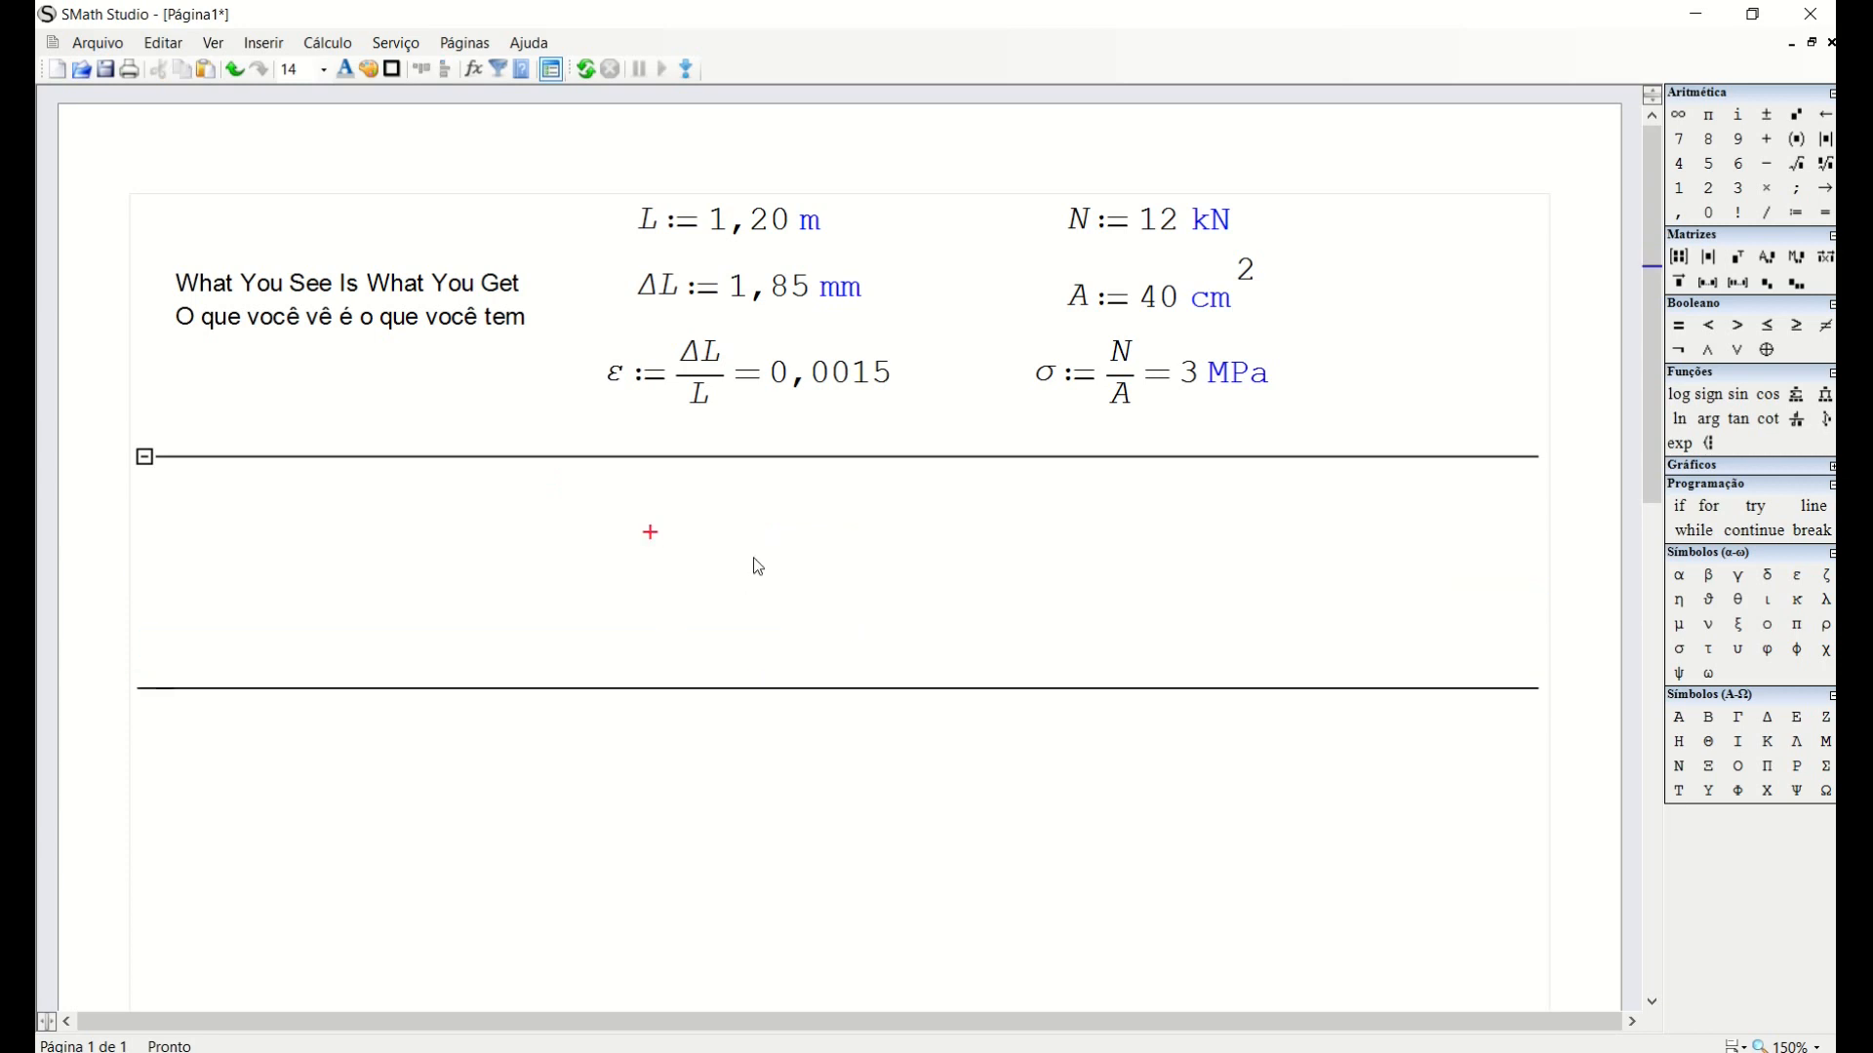
pyautogui.write('asdfghj')
pyautogui.click(931, 598)
pyautogui.click(144, 465)
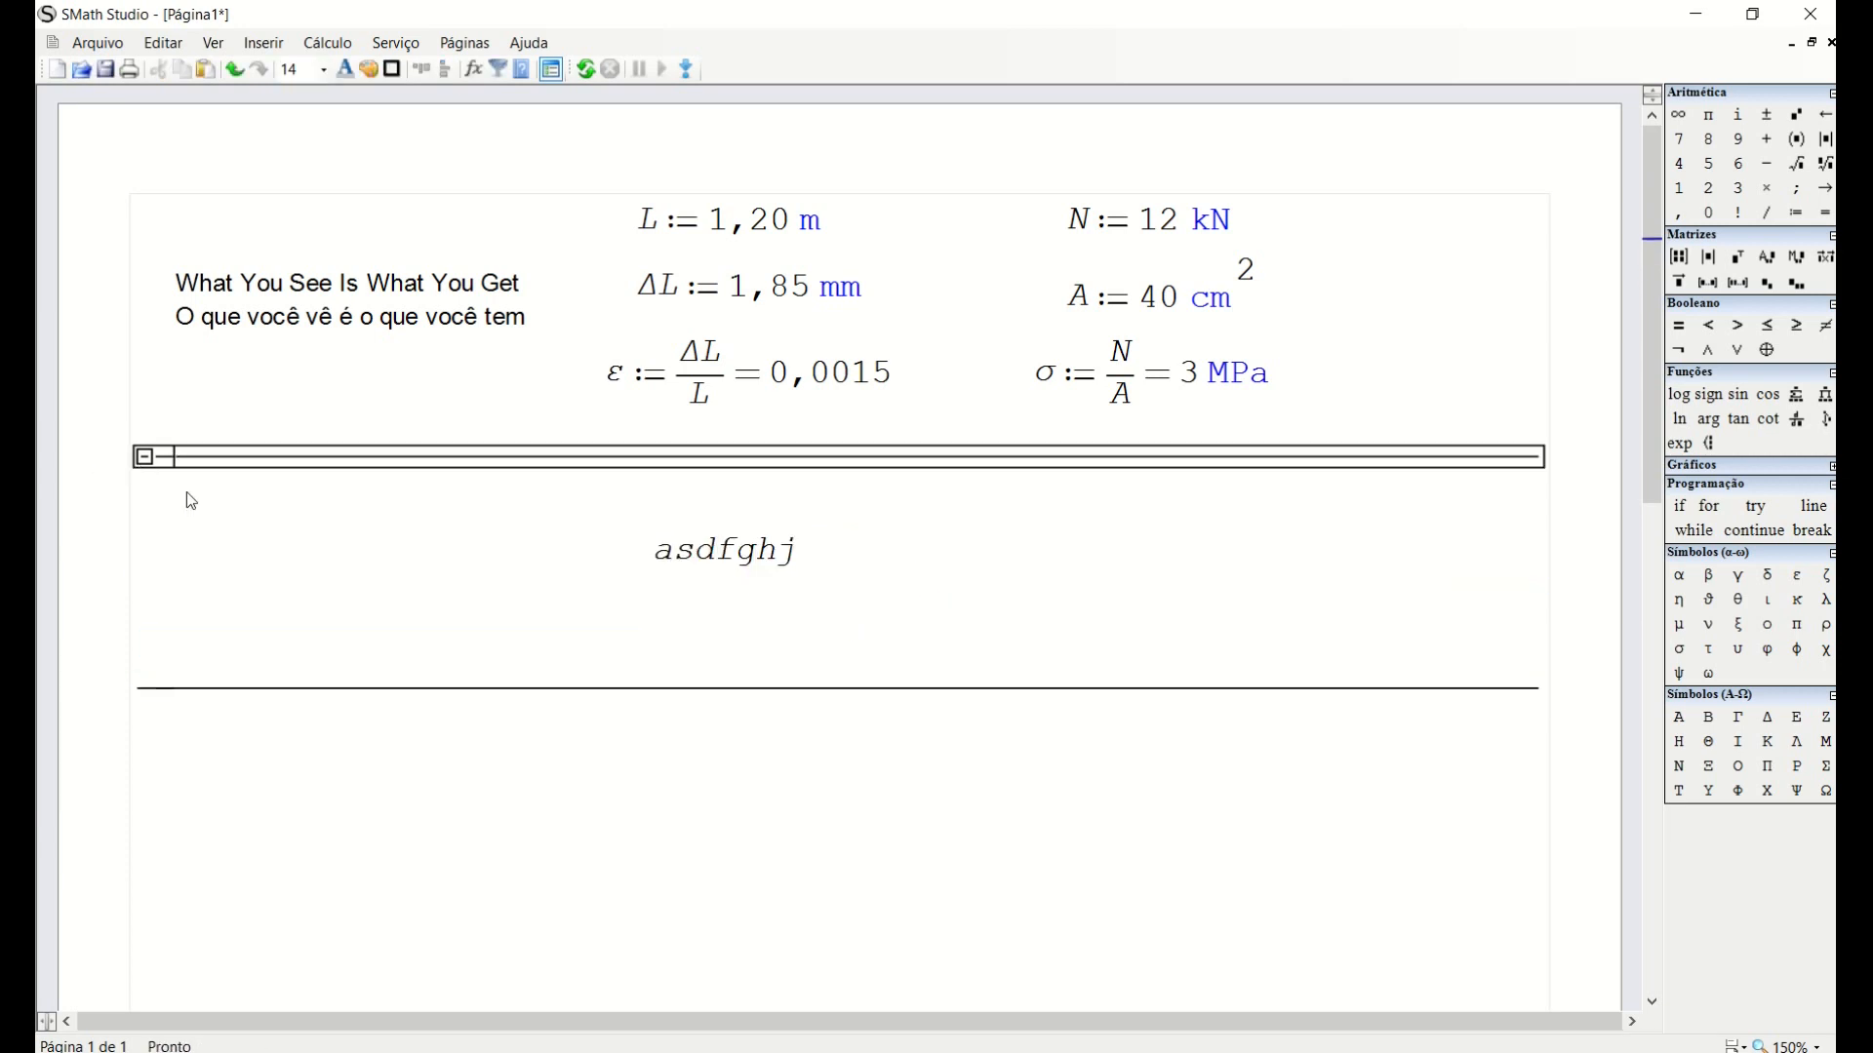
pyautogui.click(144, 458)
pyautogui.click(319, 566)
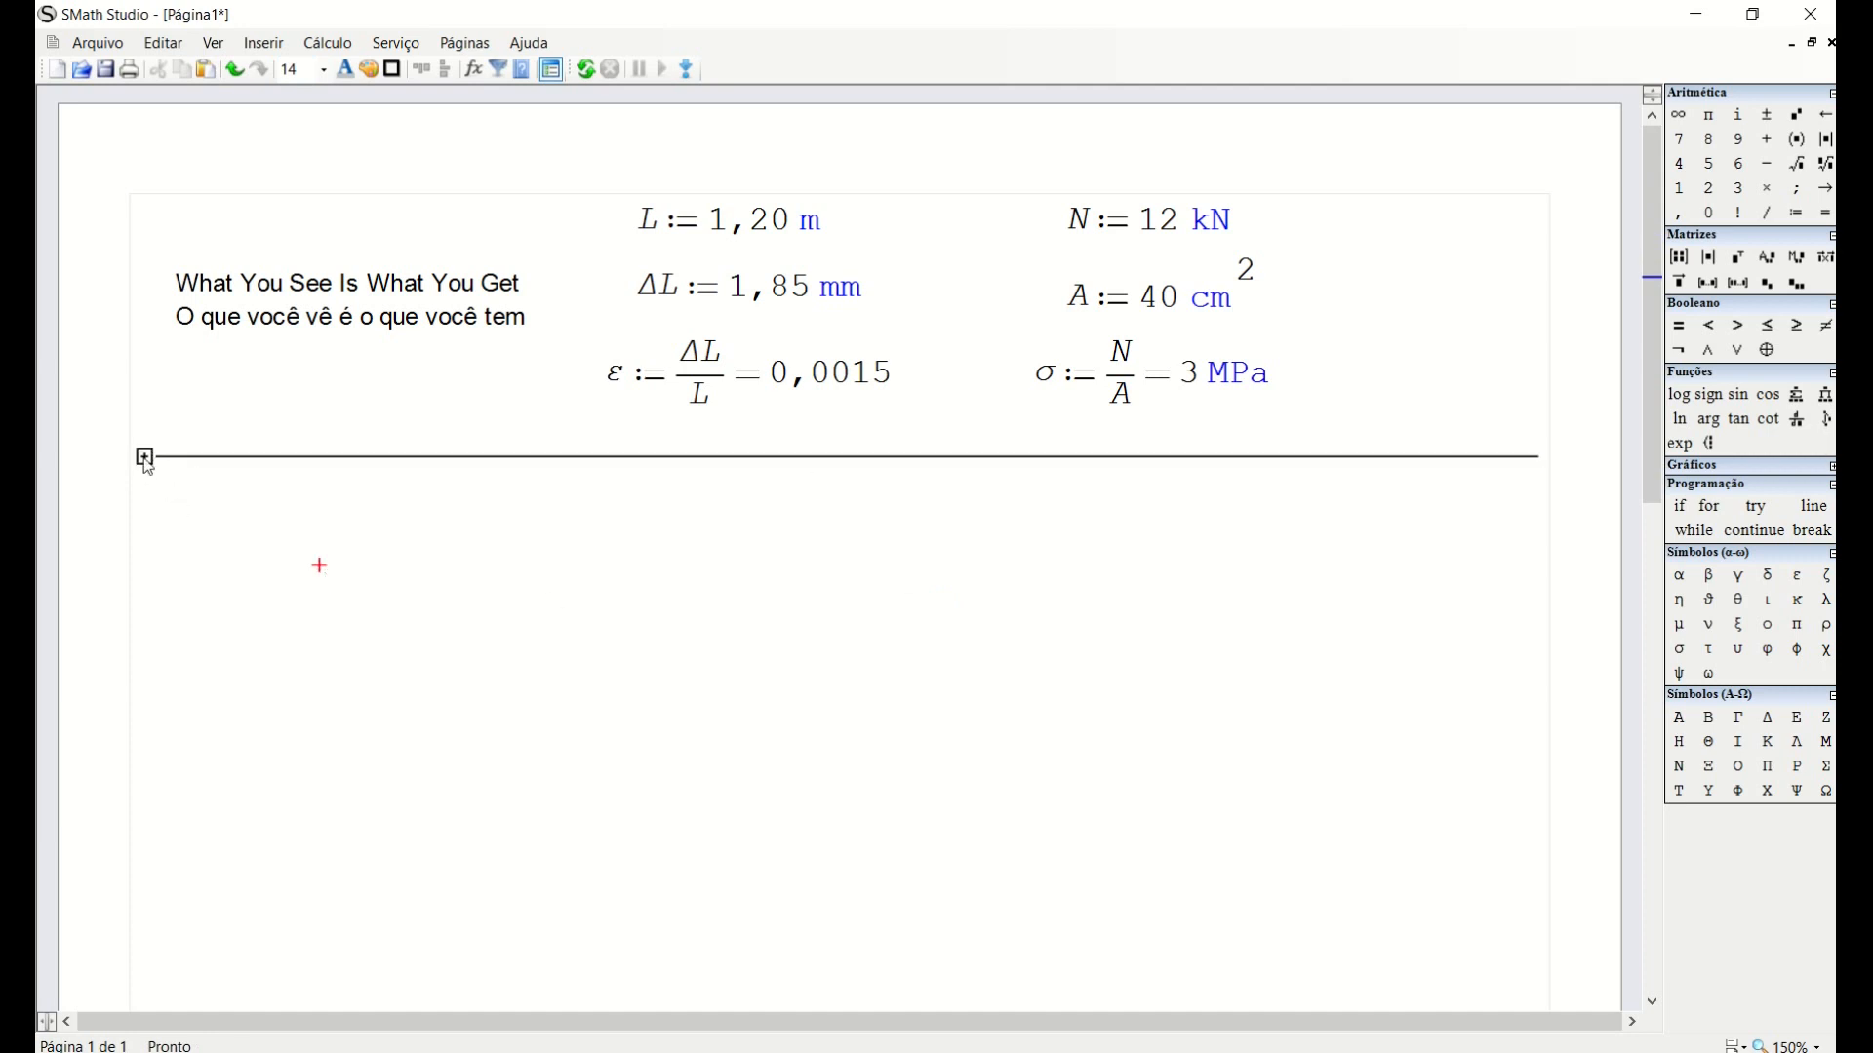
# Move the collapsed area up one grid step, closer to the formulas.
pyautogui.moveTo(583, 514); pyautogui.dragTo(488, 458)
pyautogui.press('Up')
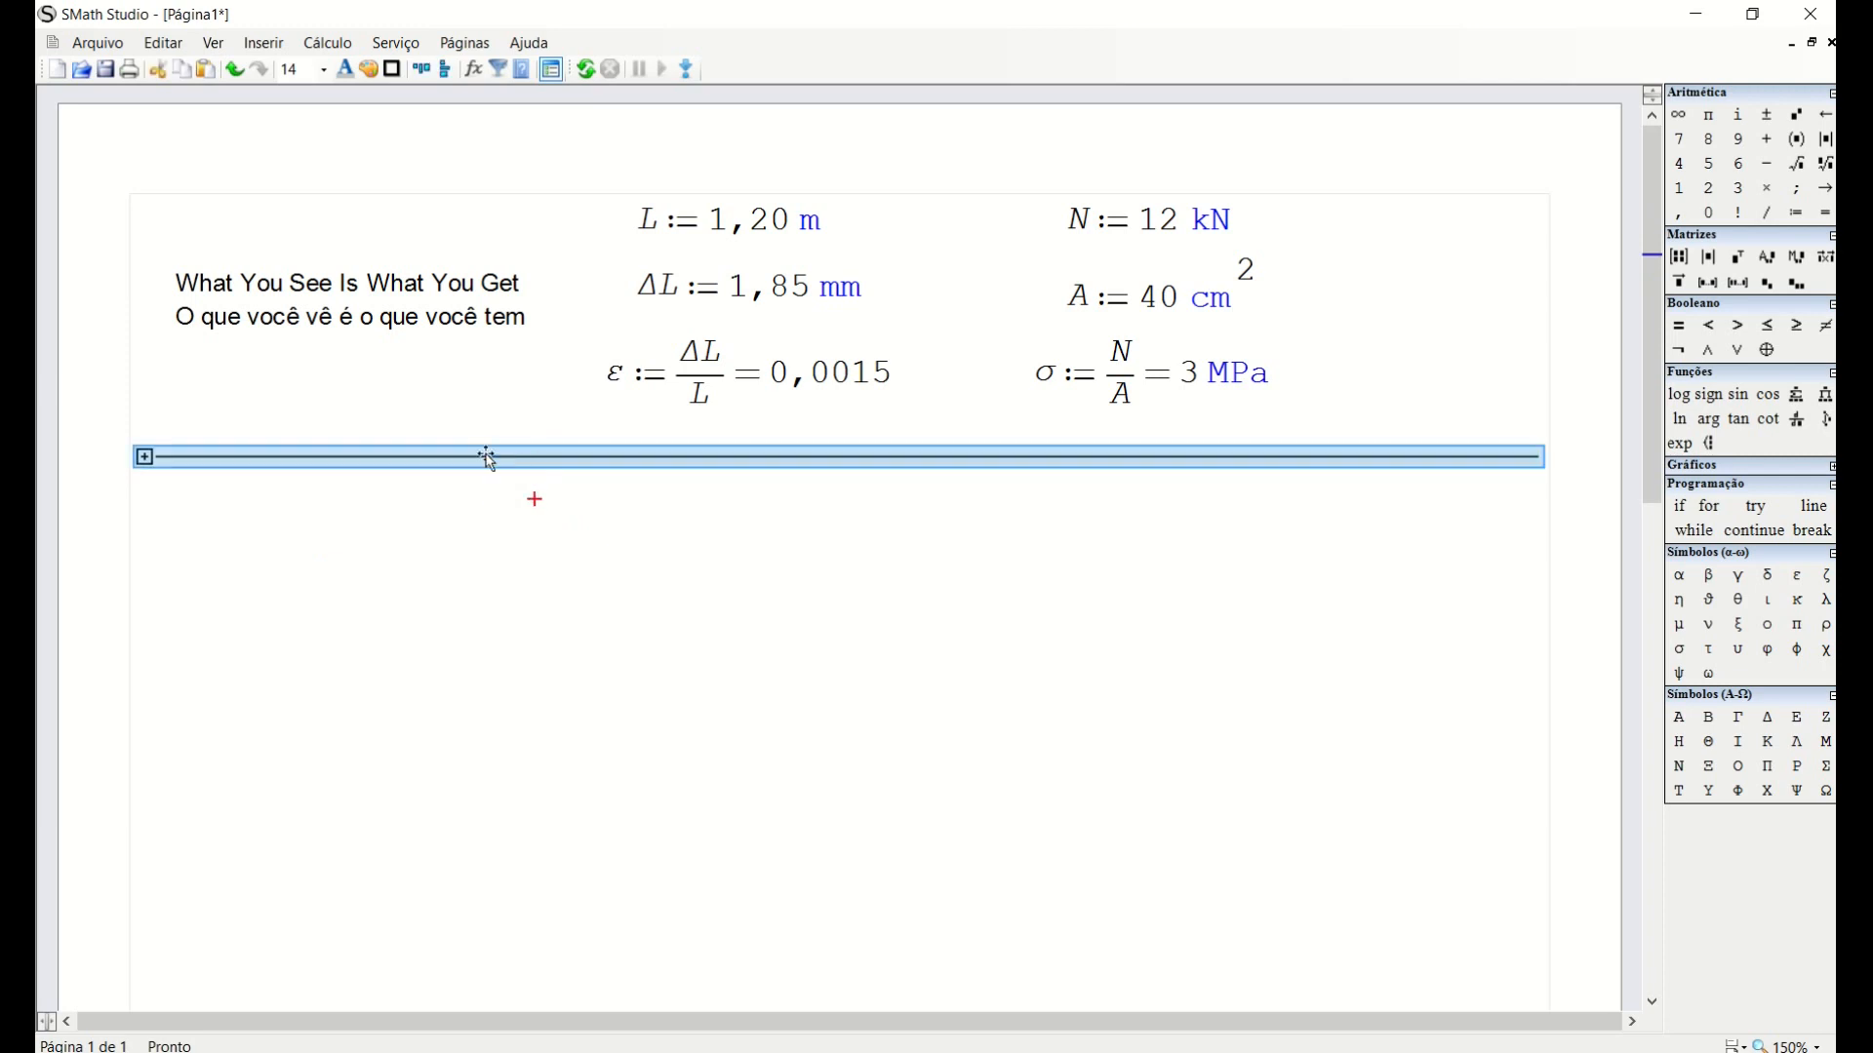
pyautogui.click(534, 499)
pyautogui.click(488, 415)
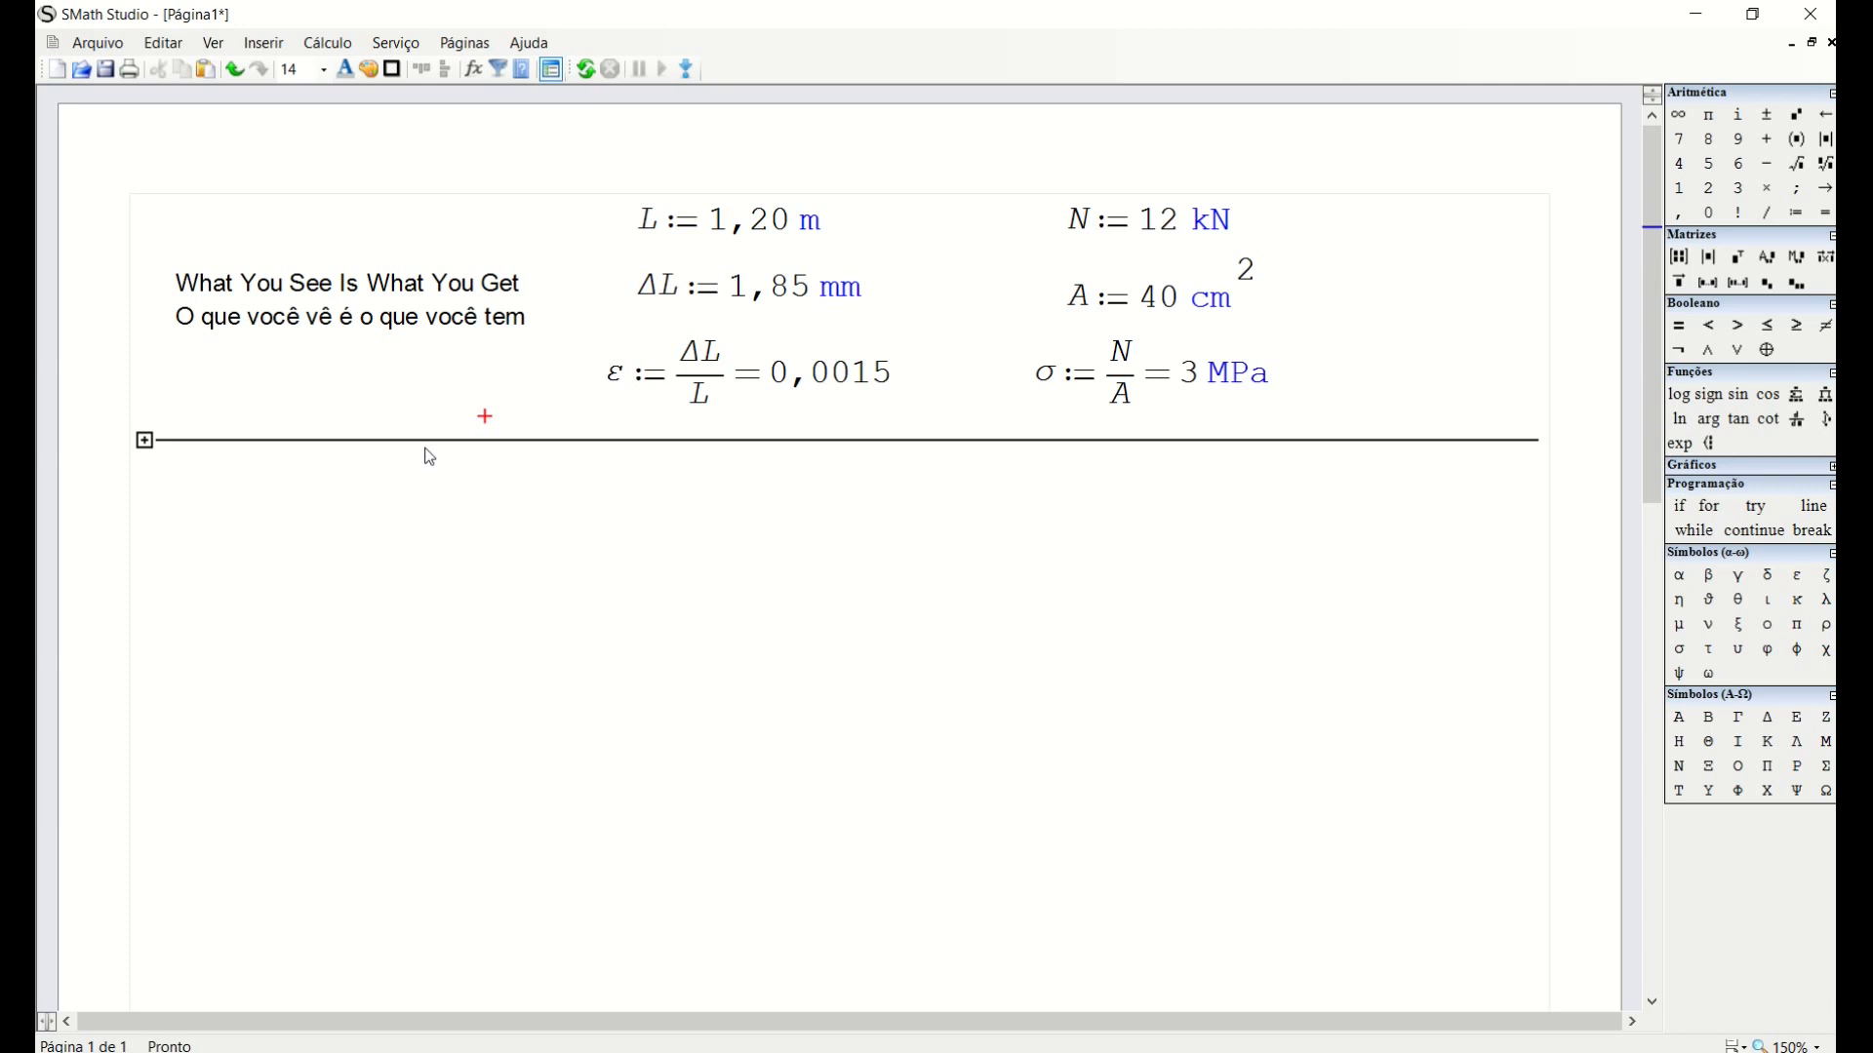
# Title the collapsed area "Inserção de Unidades Físicas".
pyautogui.moveTo(190, 432); pyautogui.dragTo(188, 449)
pyautogui.click(208, 470)
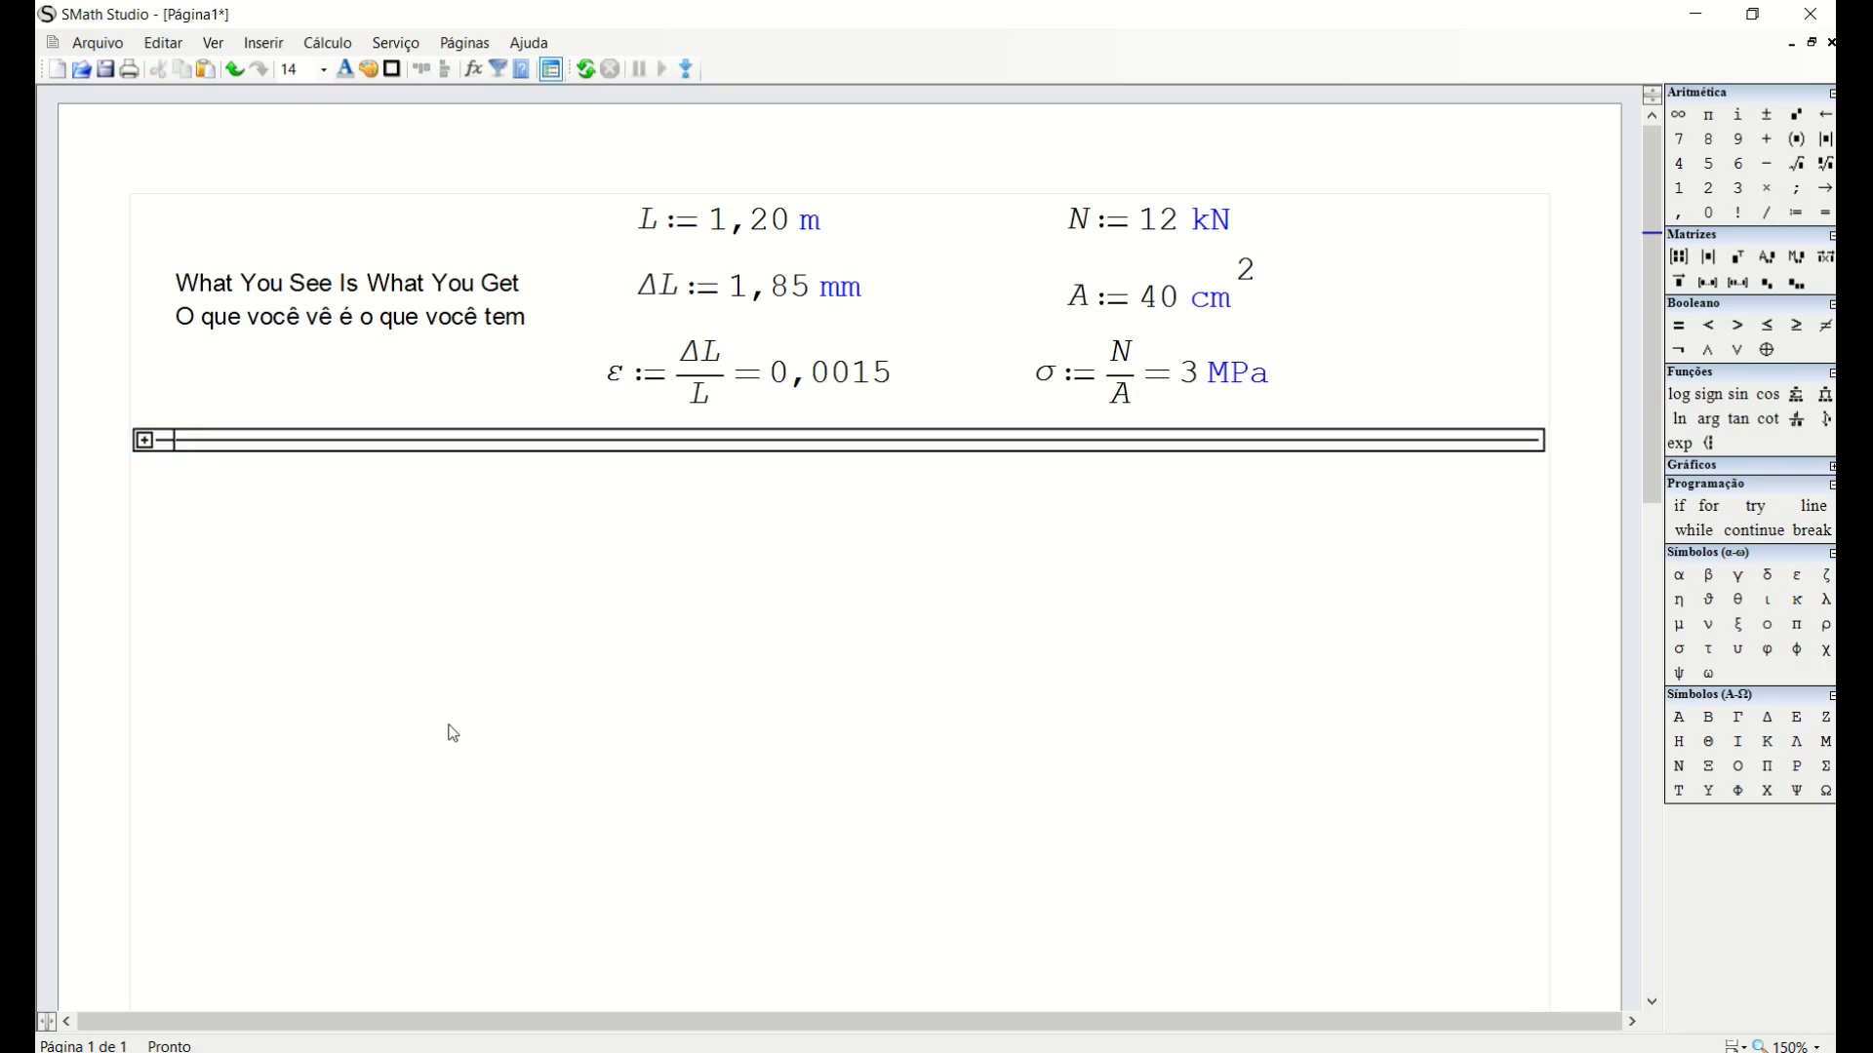
pyautogui.write('Inserção de Uni')
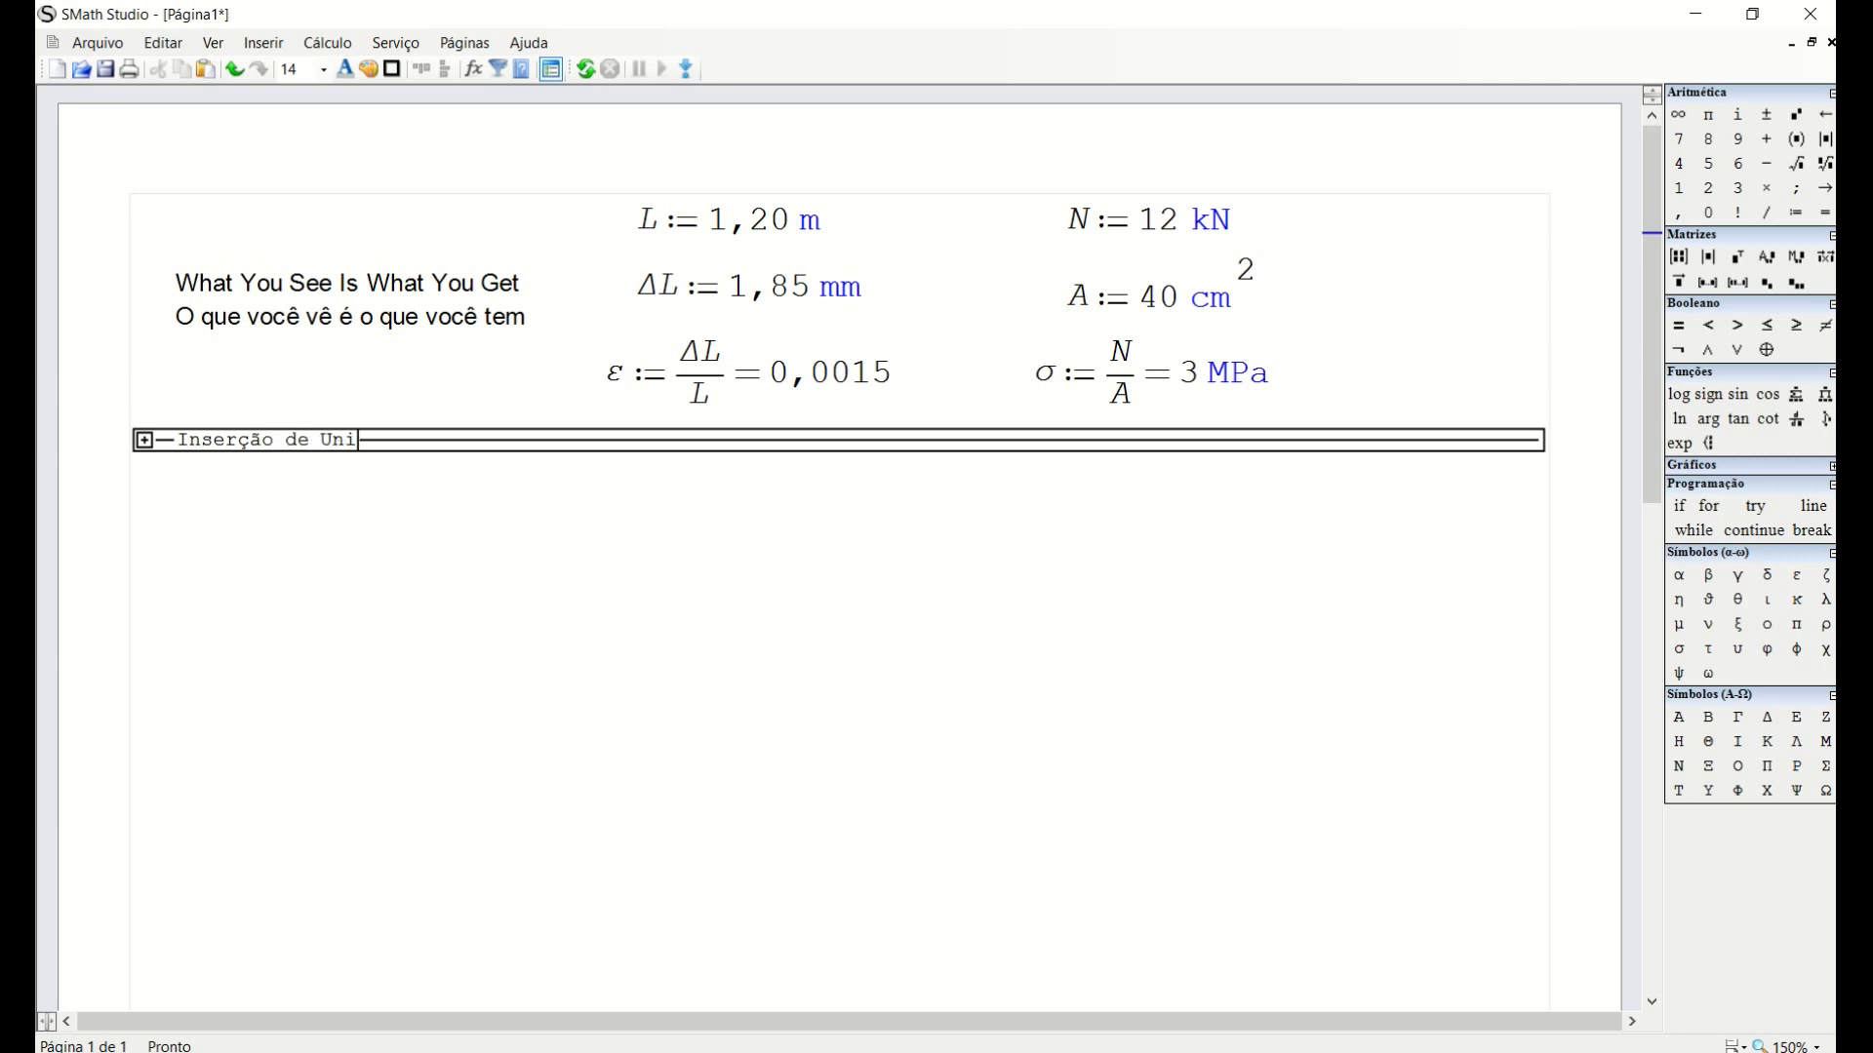
pyautogui.write('dades Físicas')
pyautogui.click(436, 830)
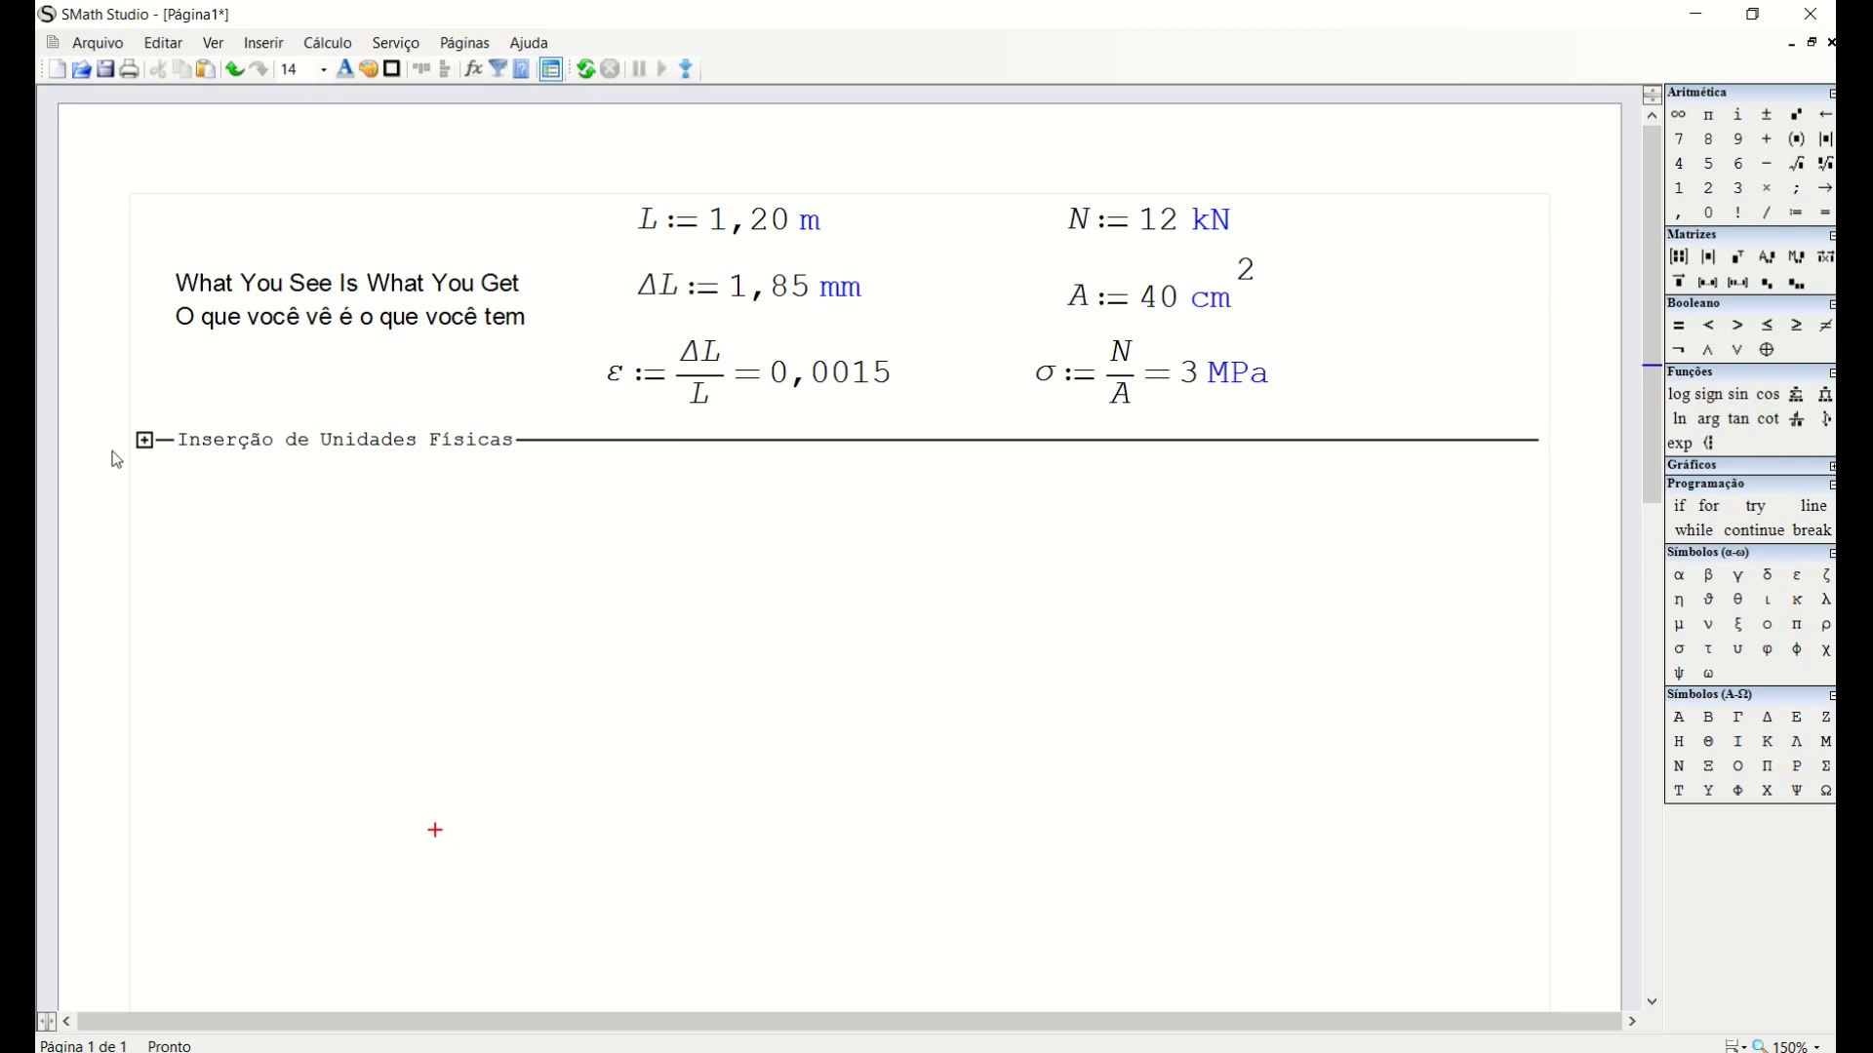
# Expand the "Inserção de Unidades Físicas" area and stretch its lower boundary further down the page.
pyautogui.click(138, 441)
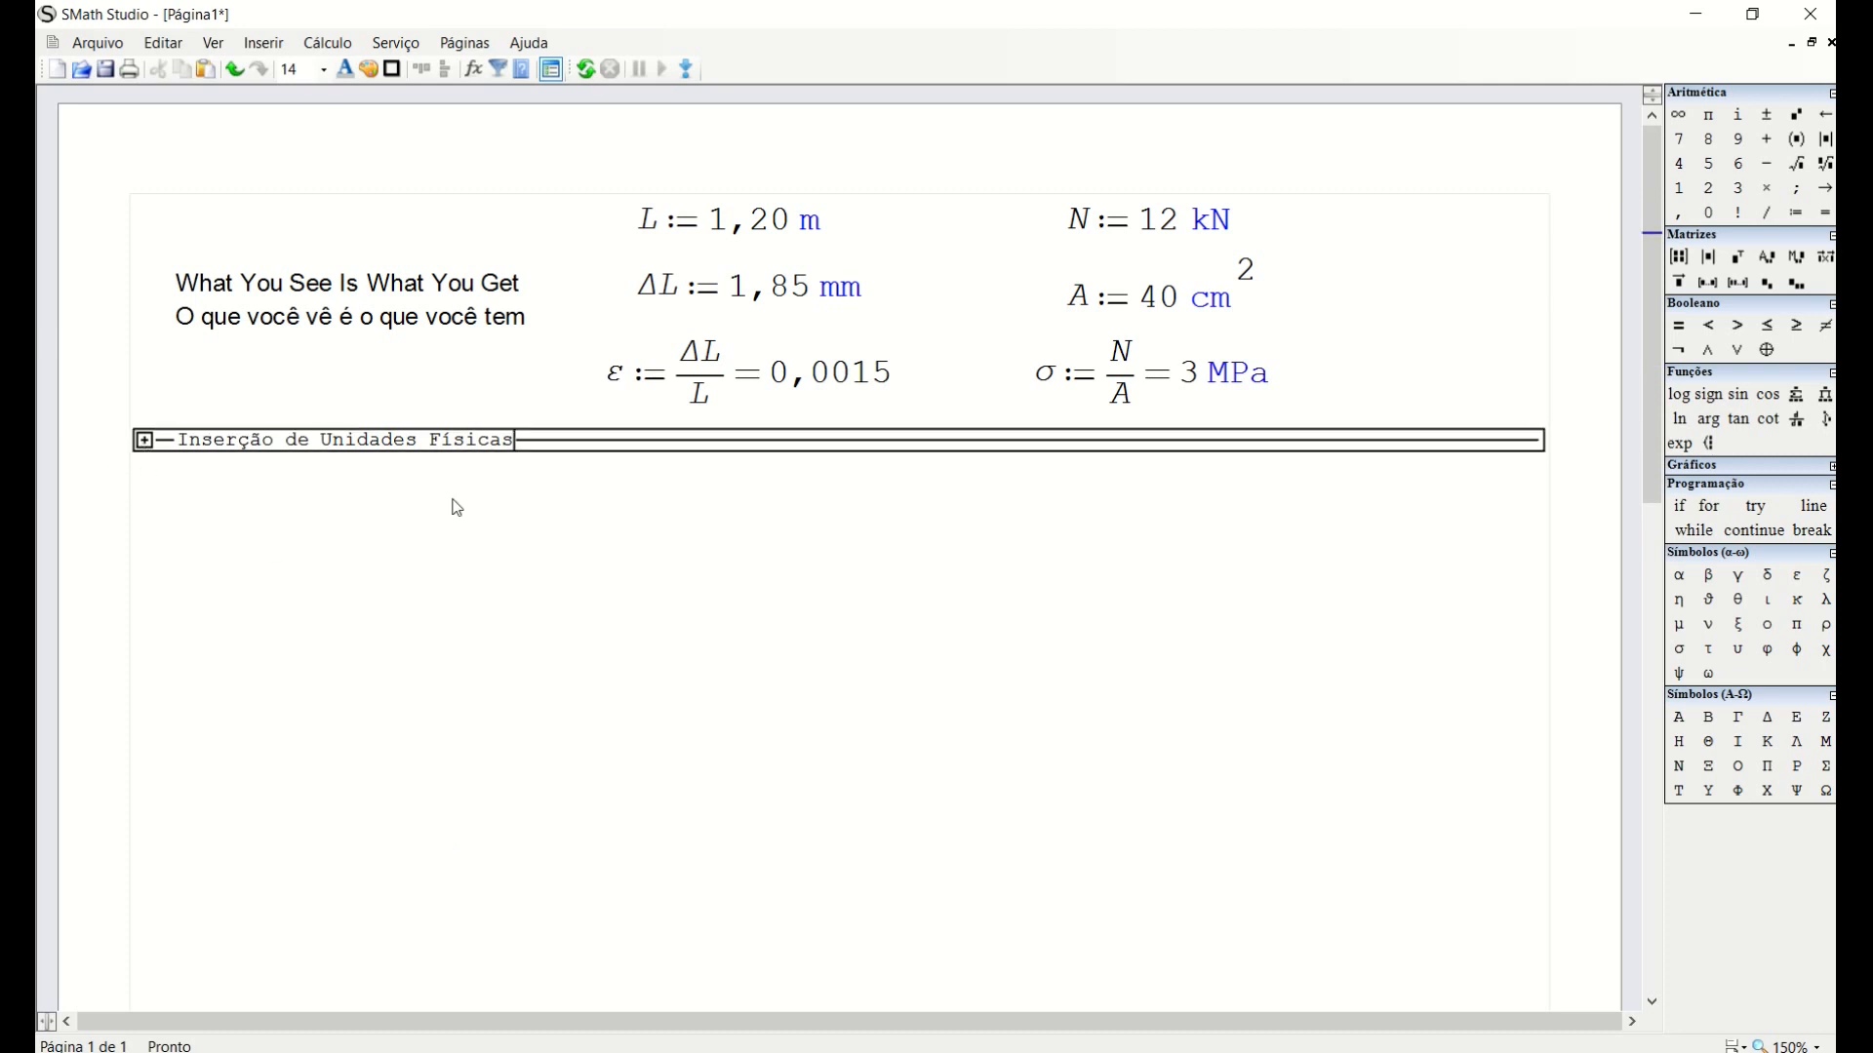
pyautogui.click(144, 441)
pyautogui.moveTo(905, 673); pyautogui.dragTo(924, 792)
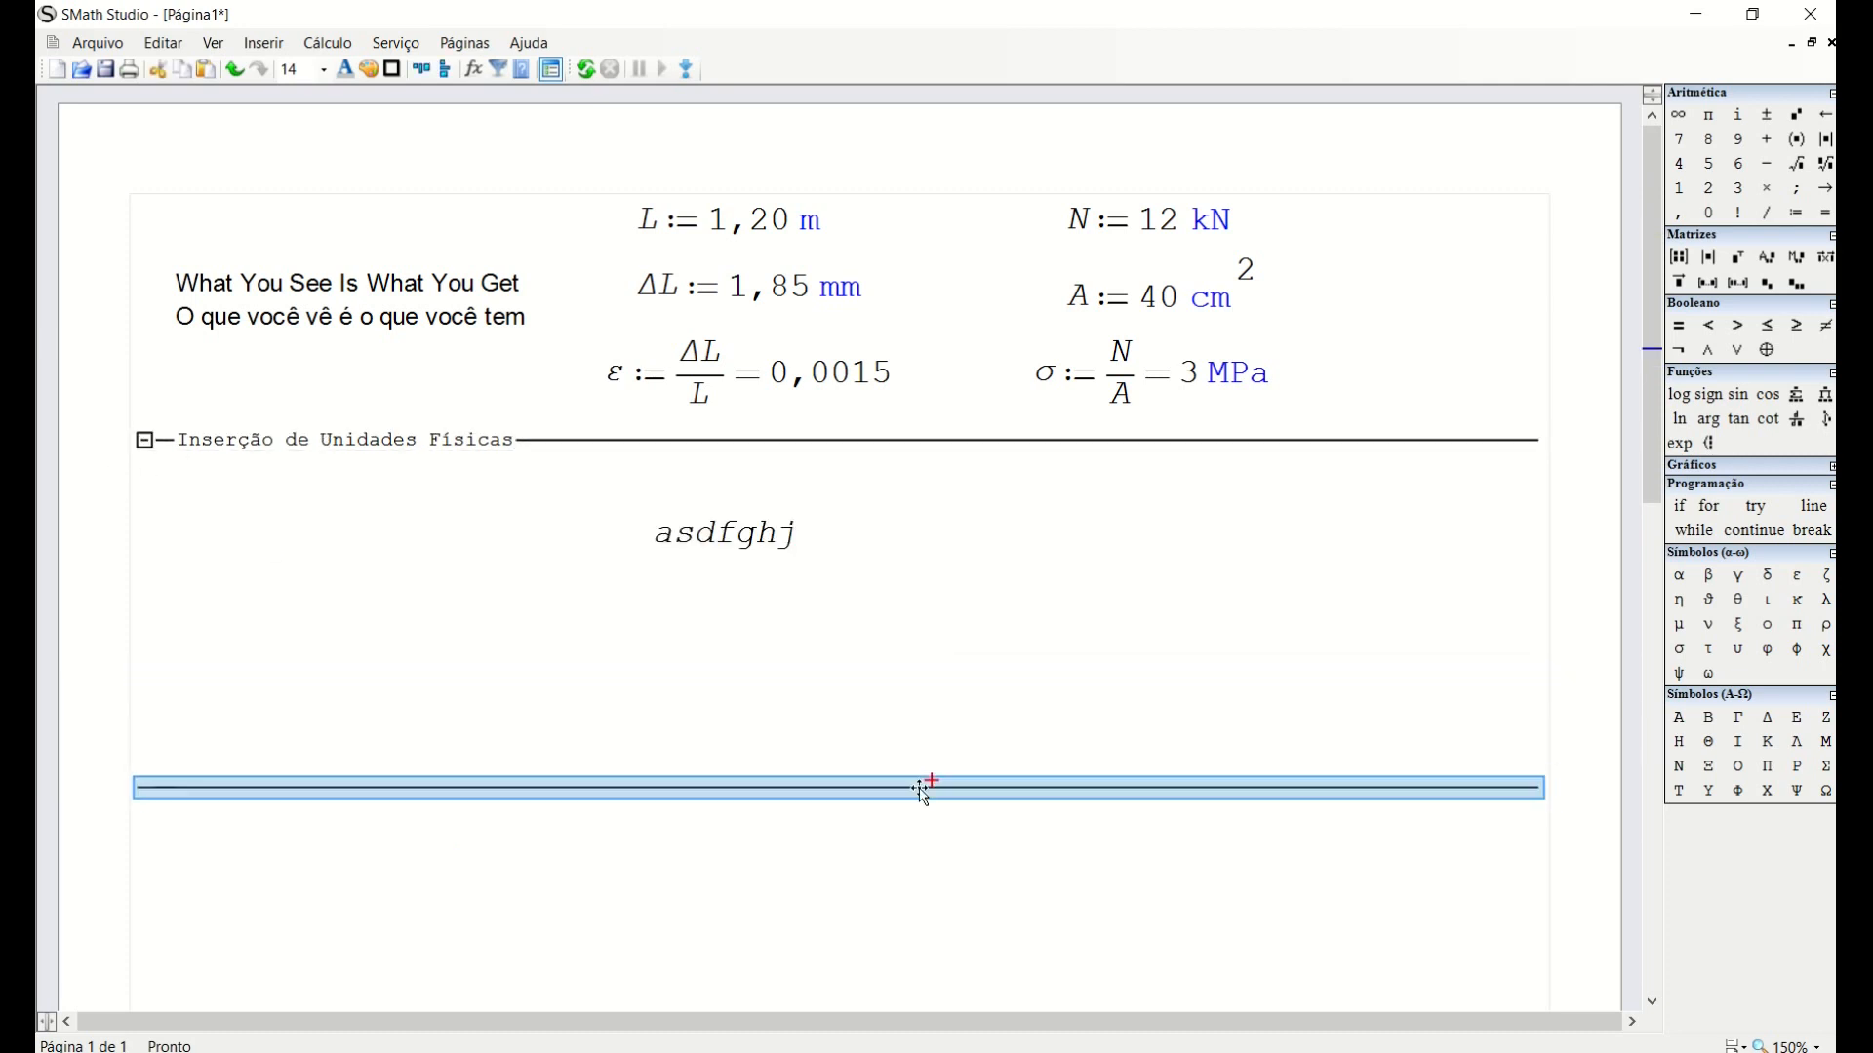
pyautogui.click(898, 747)
pyautogui.click(920, 786)
pyautogui.moveTo(920, 786); pyautogui.dragTo(919, 882)
# Delete the sample expression asdfghj from inside the expanded area.
pyautogui.moveTo(848, 614); pyautogui.dragTo(708, 507)
pyautogui.press('Delete')
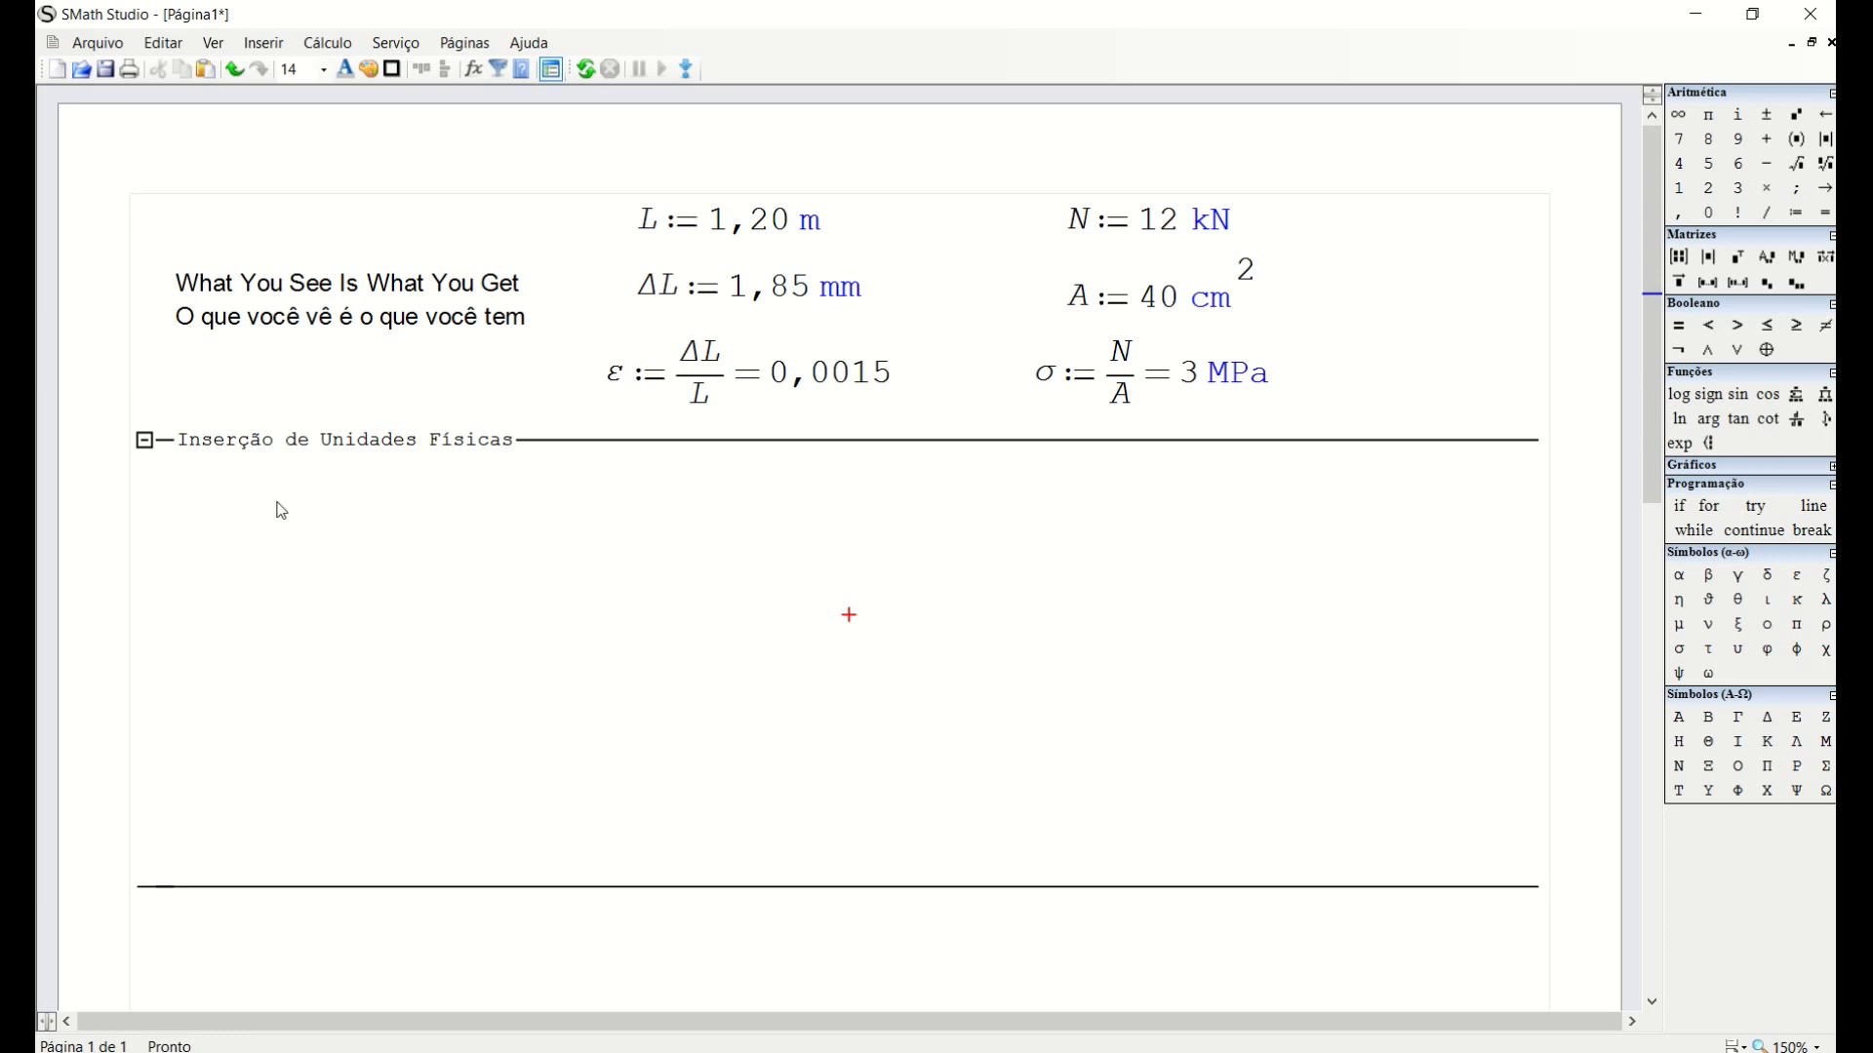
pyautogui.click(338, 484)
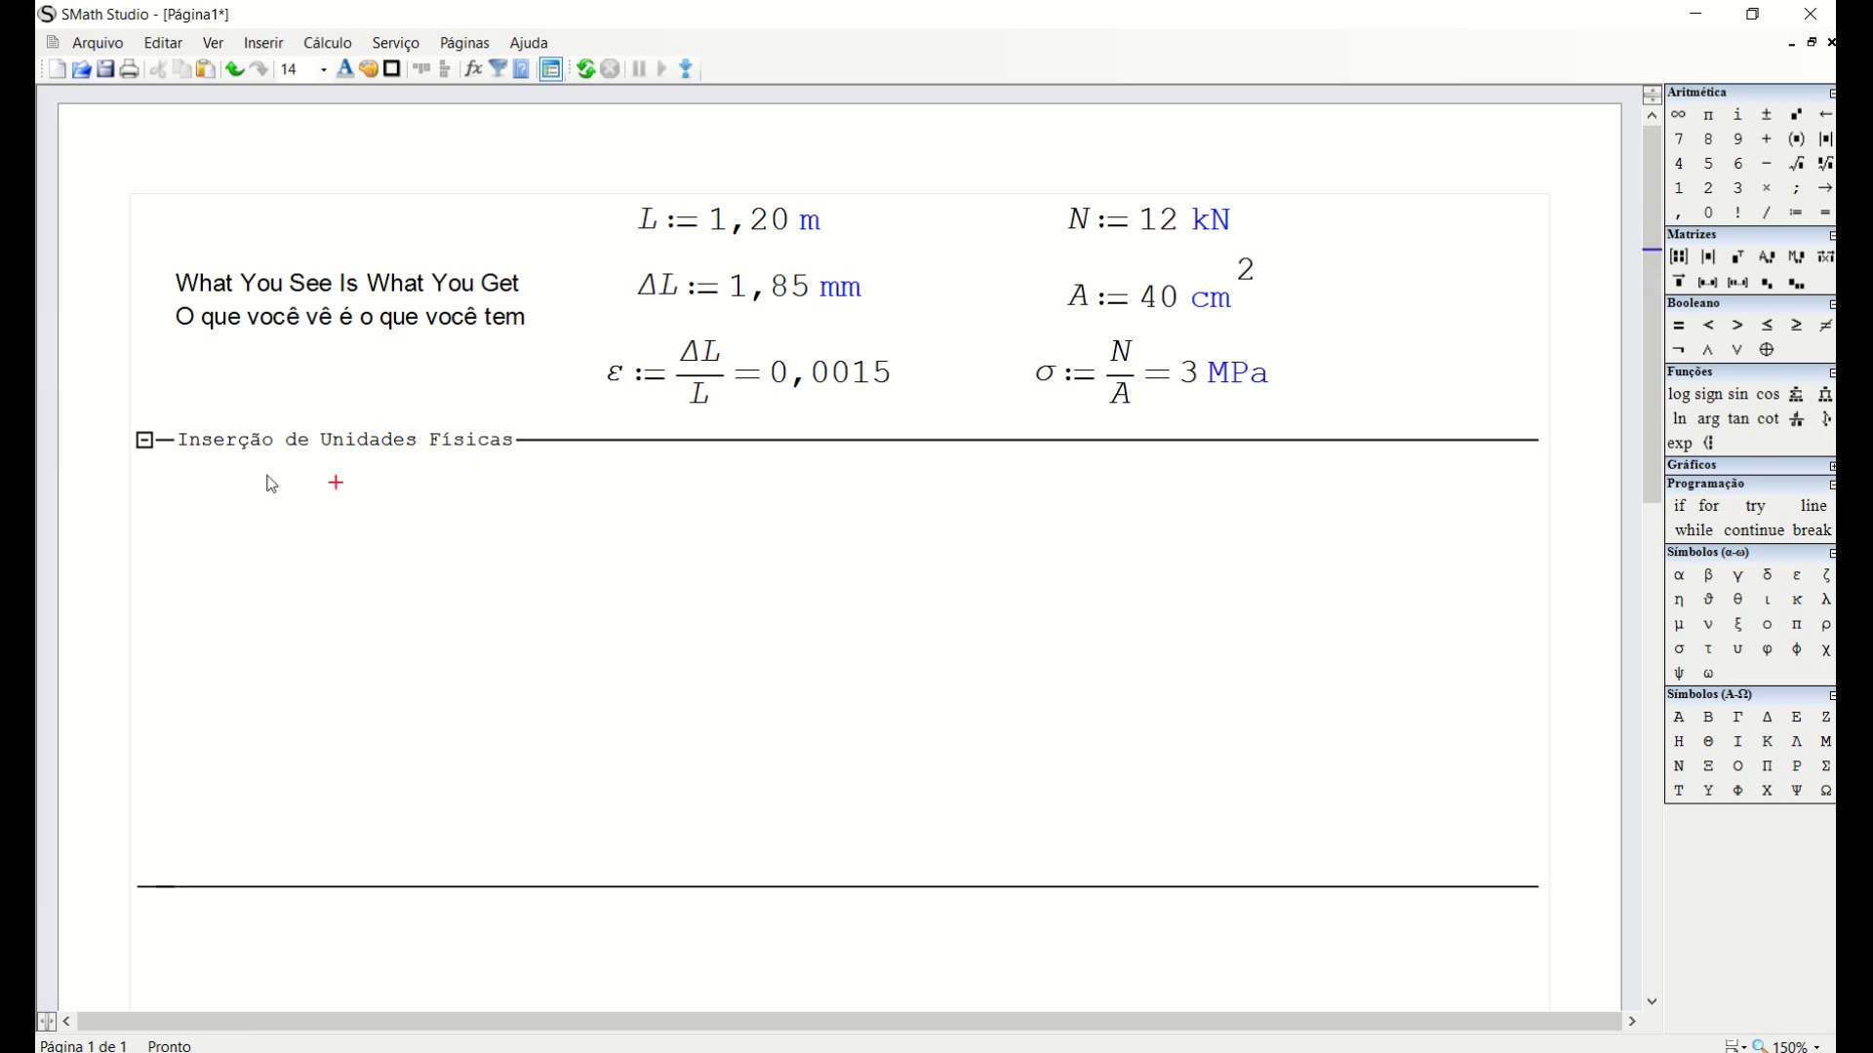
pyautogui.click(322, 523)
# Evaluate the length variable L inside the area and move the resulting expression slightly down.
pyautogui.click(668, 228)
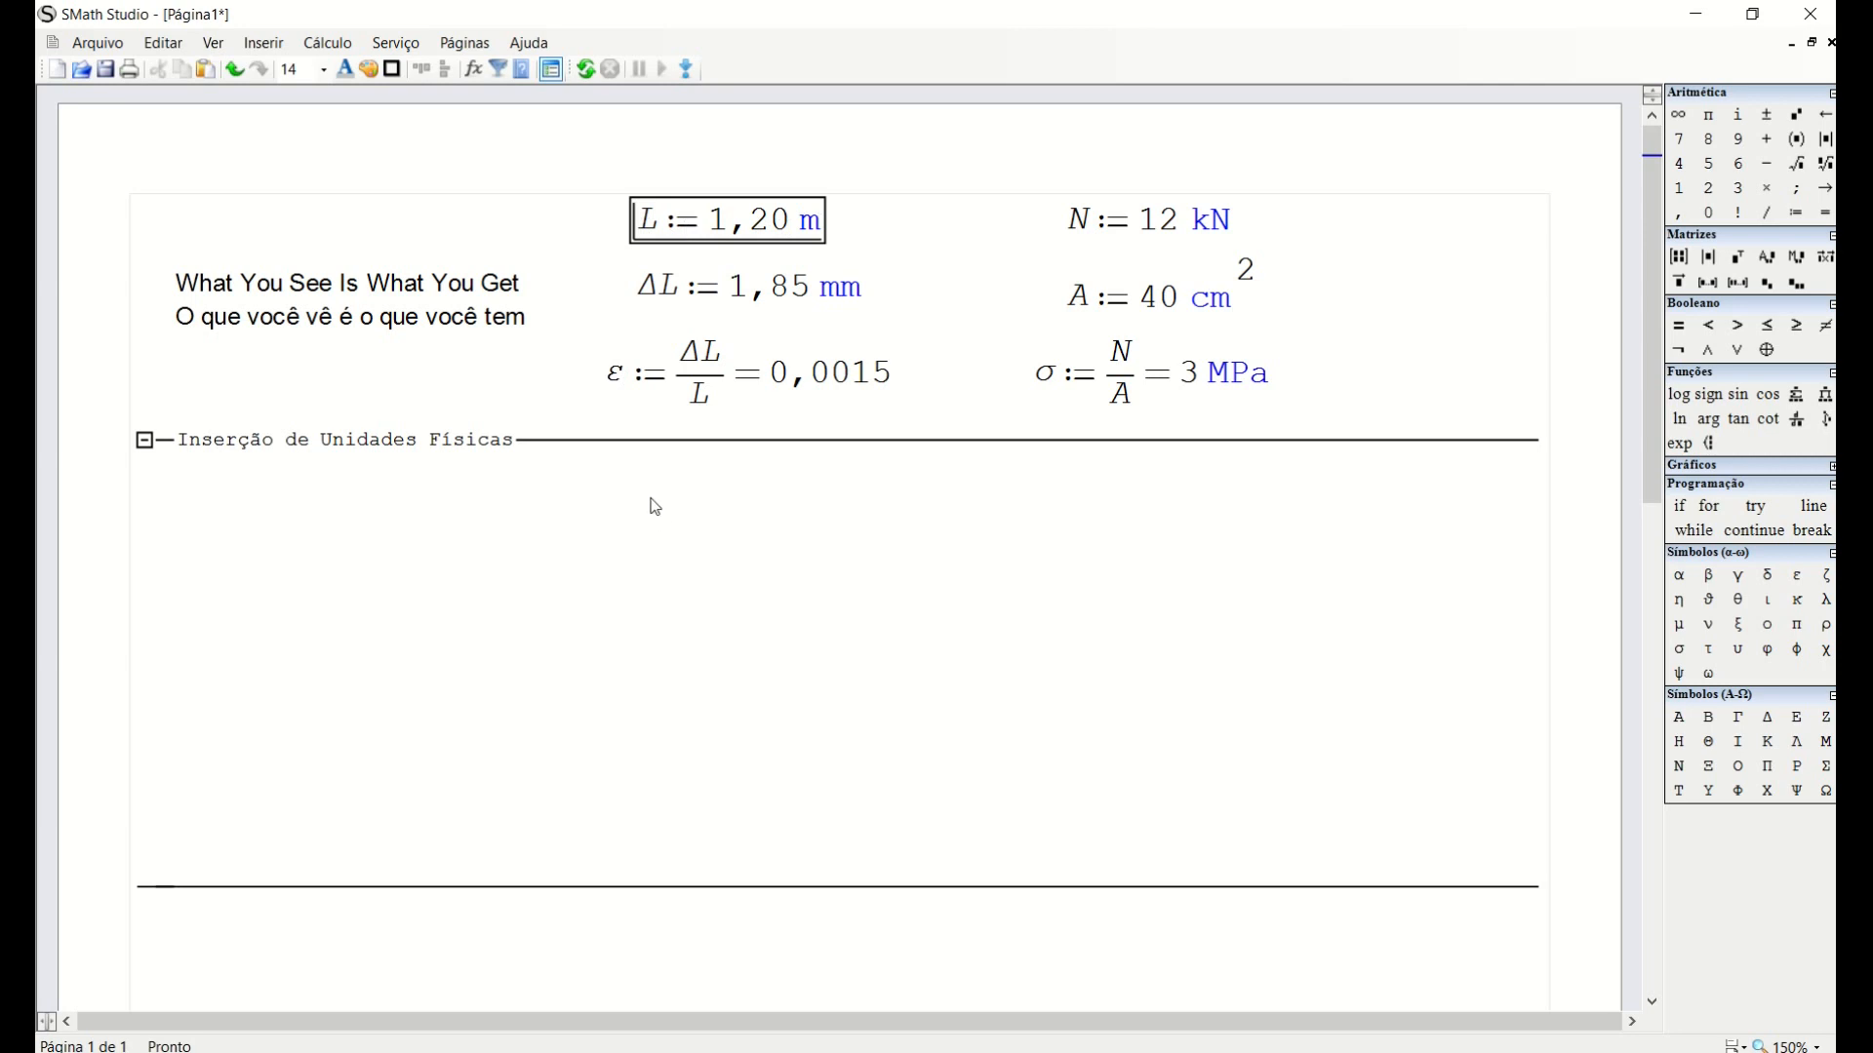
pyautogui.click(206, 501)
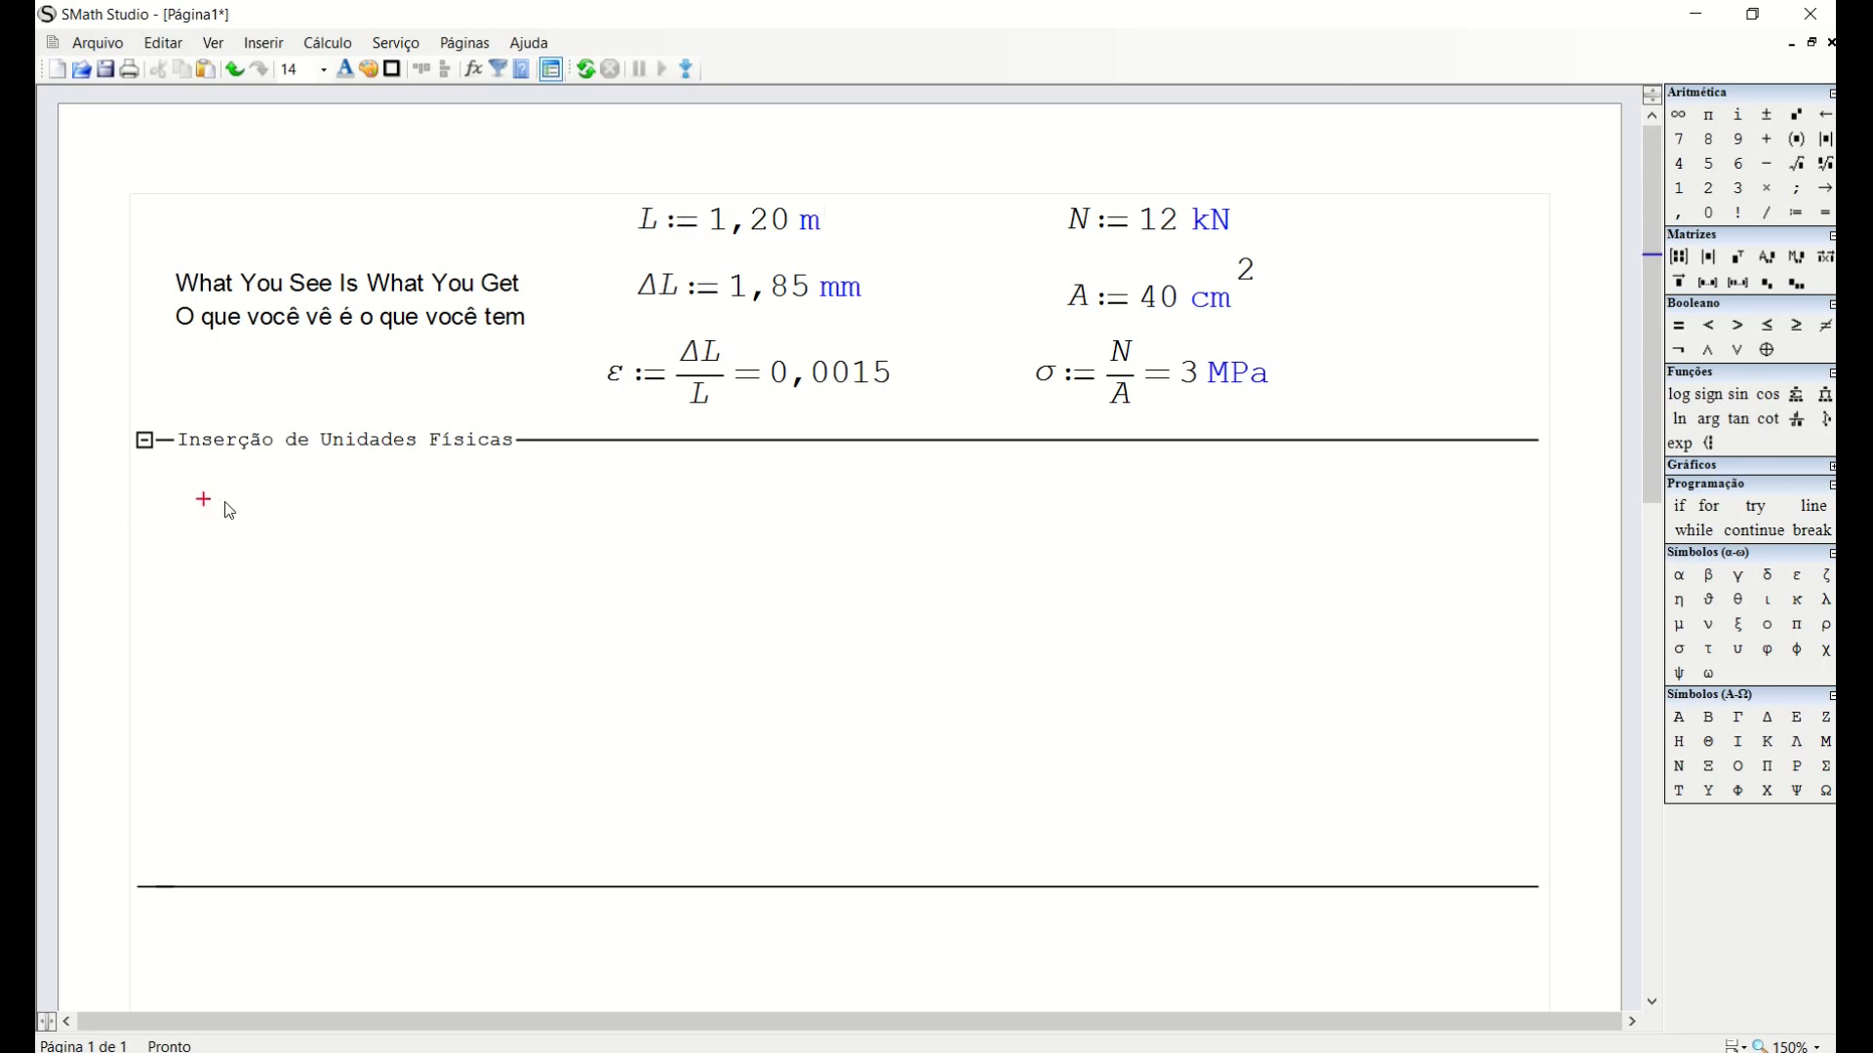
pyautogui.write('L=1,2 m')
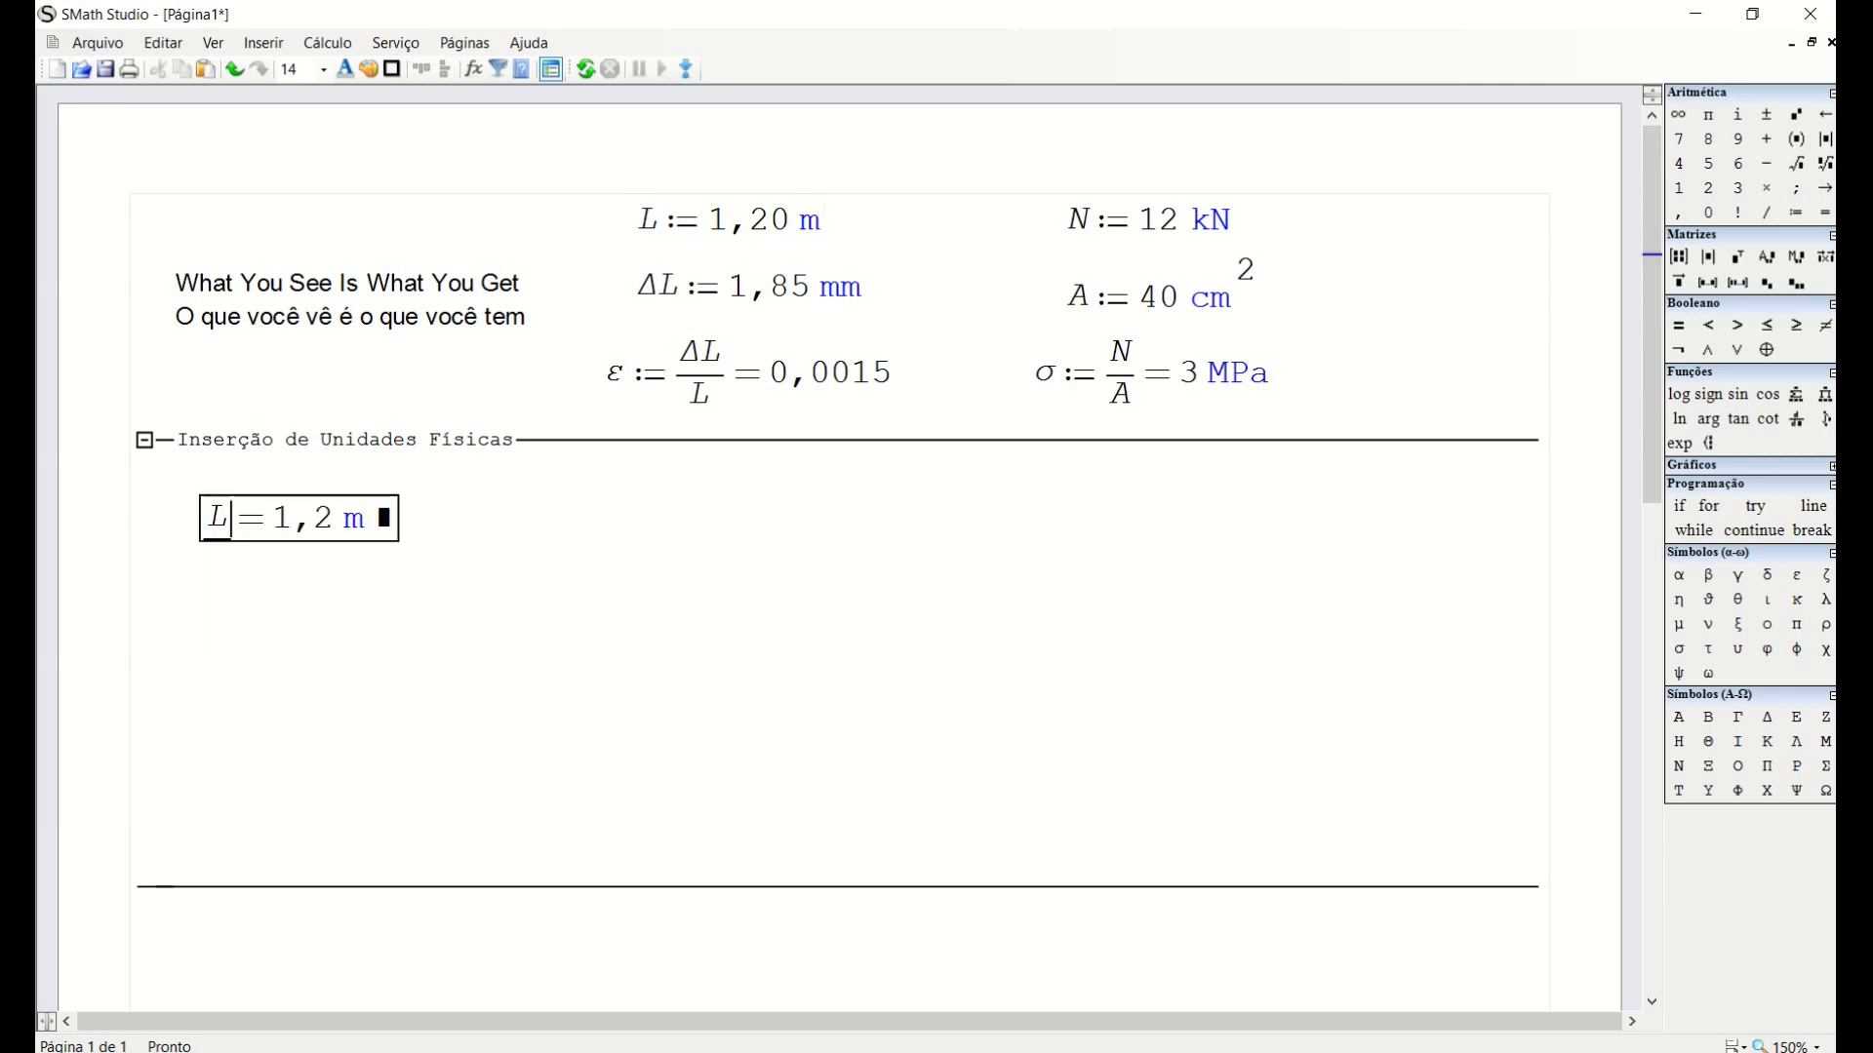
pyautogui.moveTo(367, 609); pyautogui.dragTo(263, 512)
pyautogui.moveTo(310, 518); pyautogui.dragTo(310, 574)
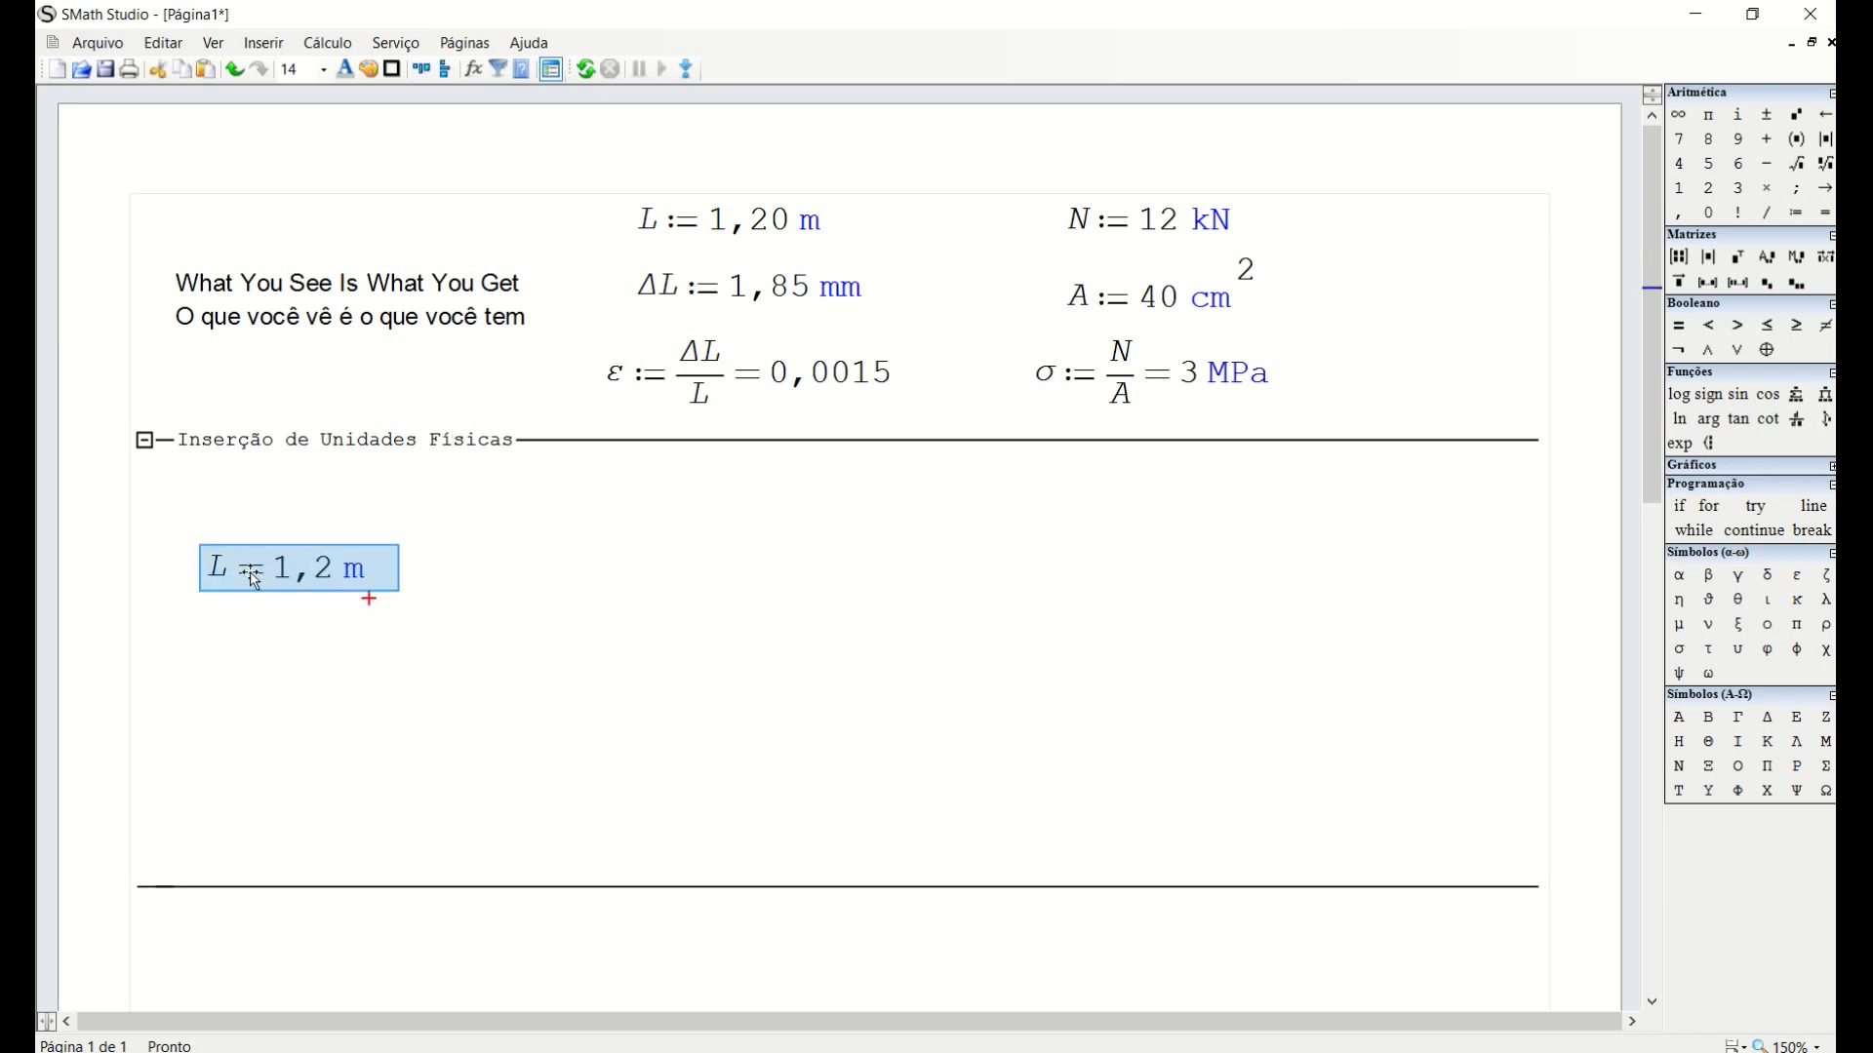
pyautogui.click(391, 532)
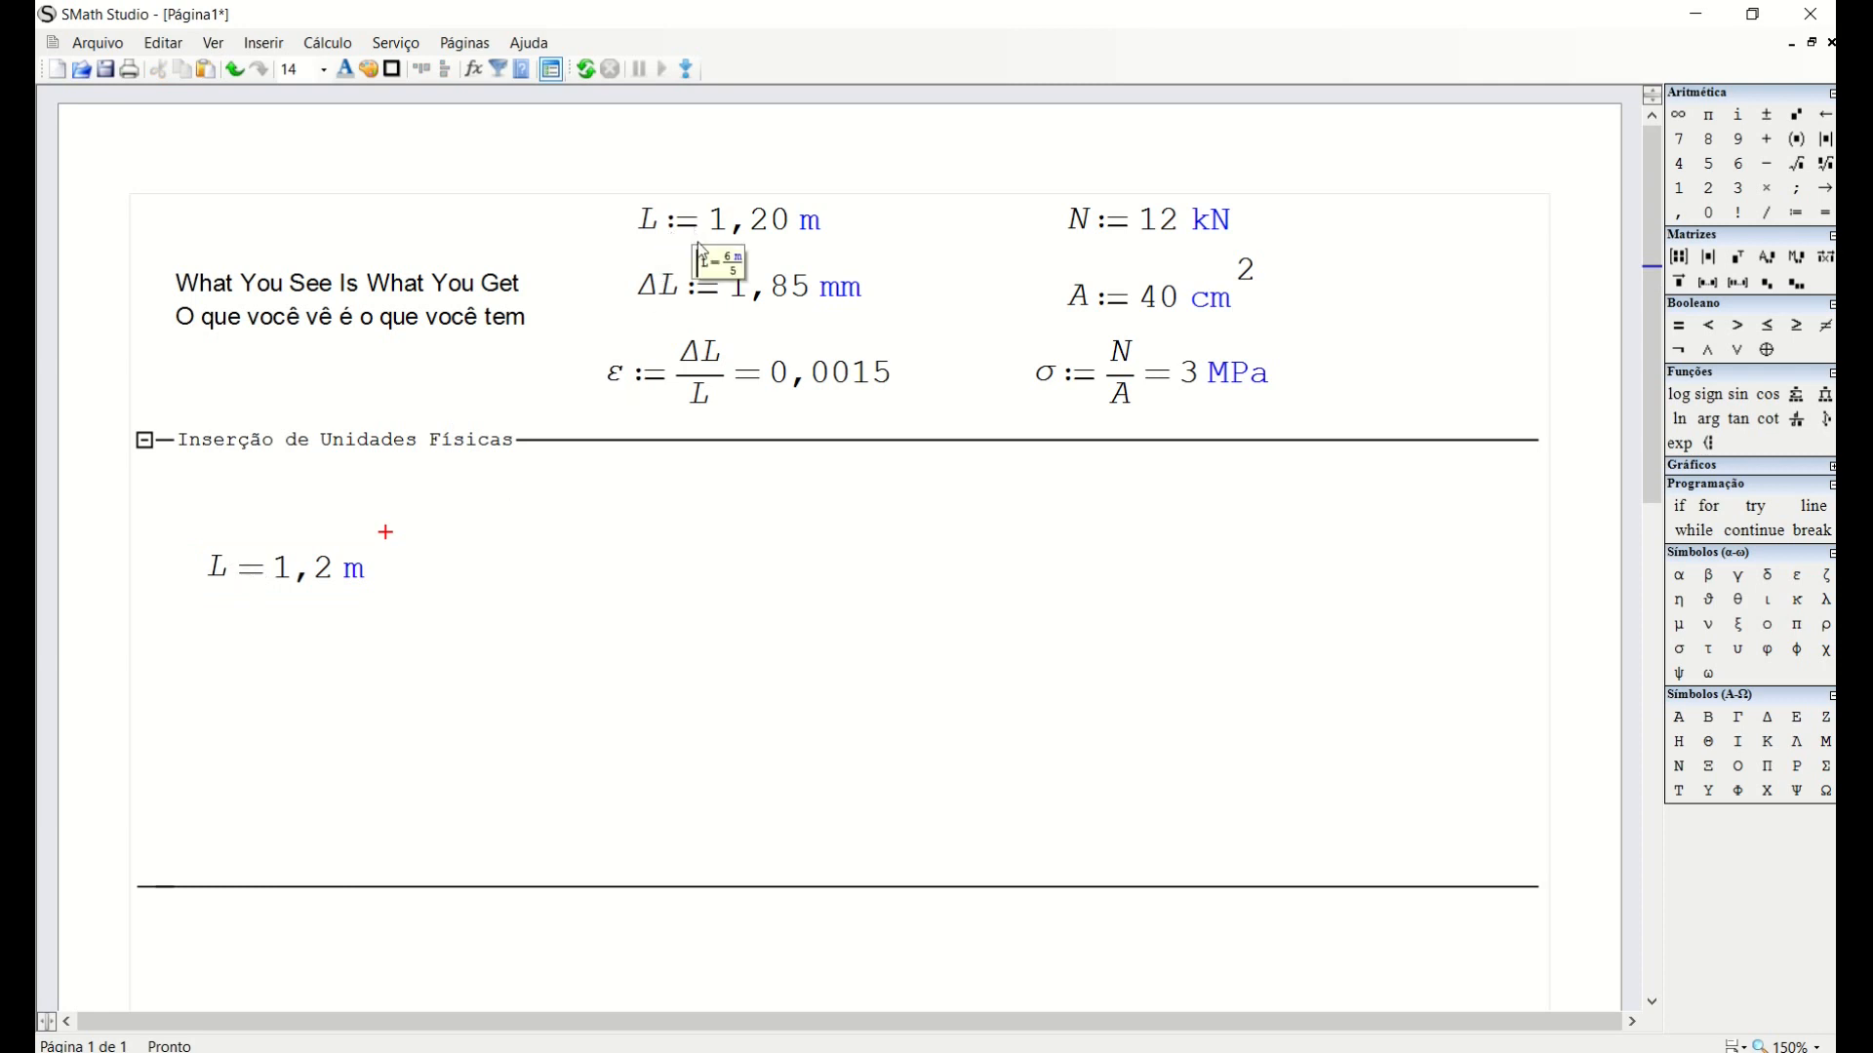
# Delete the evaluated L expression from the area.
pyautogui.moveTo(685, 232)
pyautogui.moveTo(388, 634); pyautogui.dragTo(201, 526)
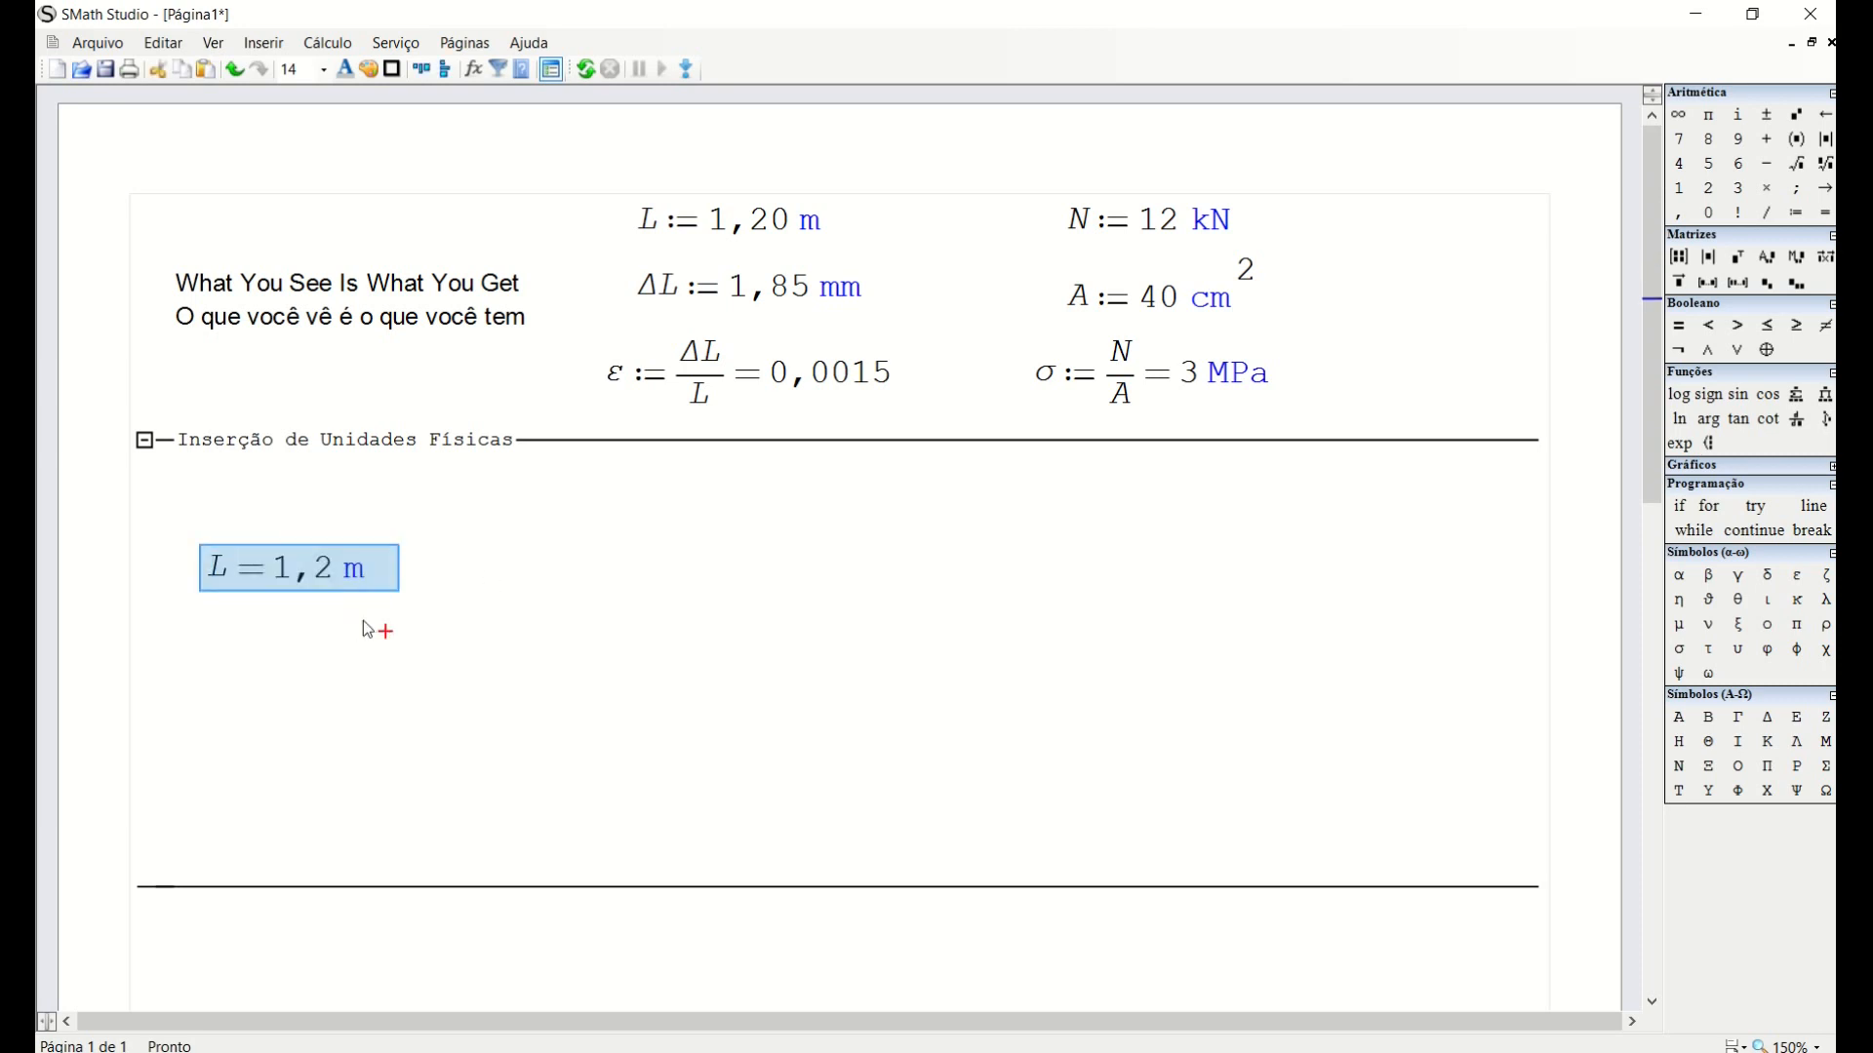
pyautogui.press('Delete')
# Define the variable α := 2,5 just beneath the area's title.
pyautogui.click(174, 499)
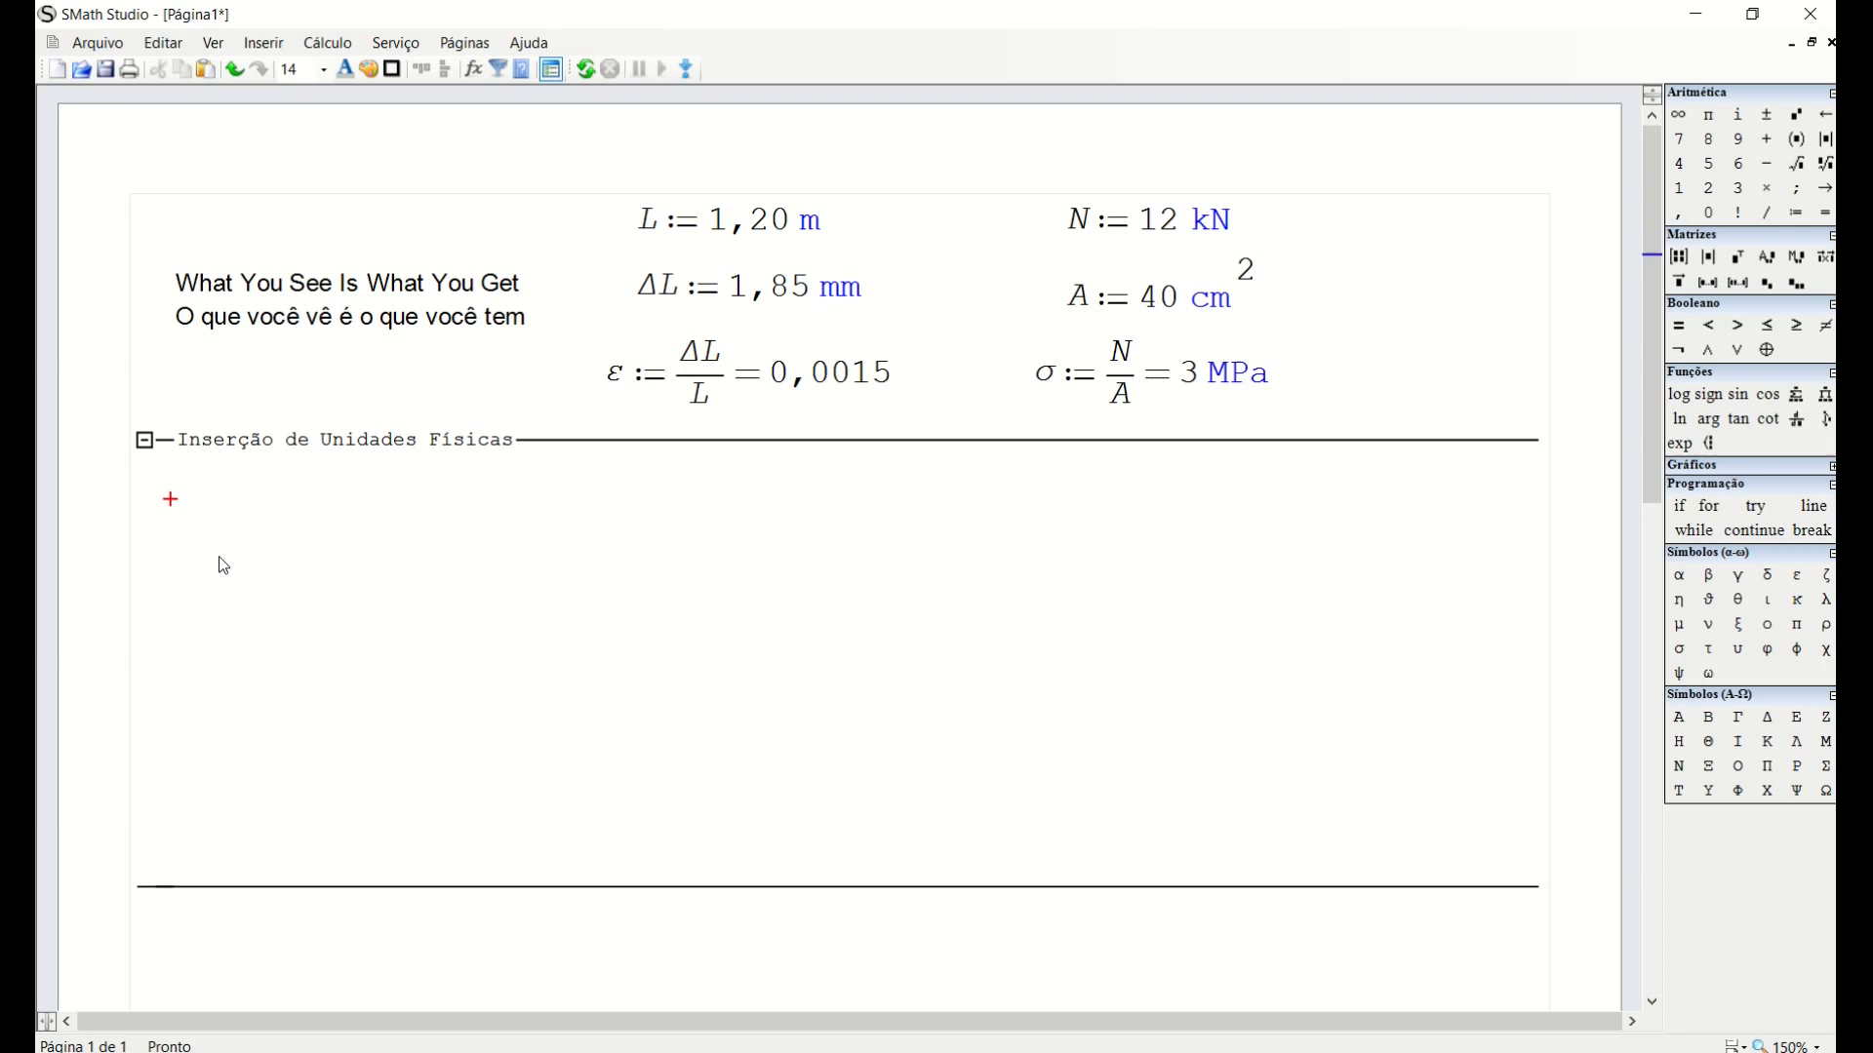
pyautogui.click(1680, 577)
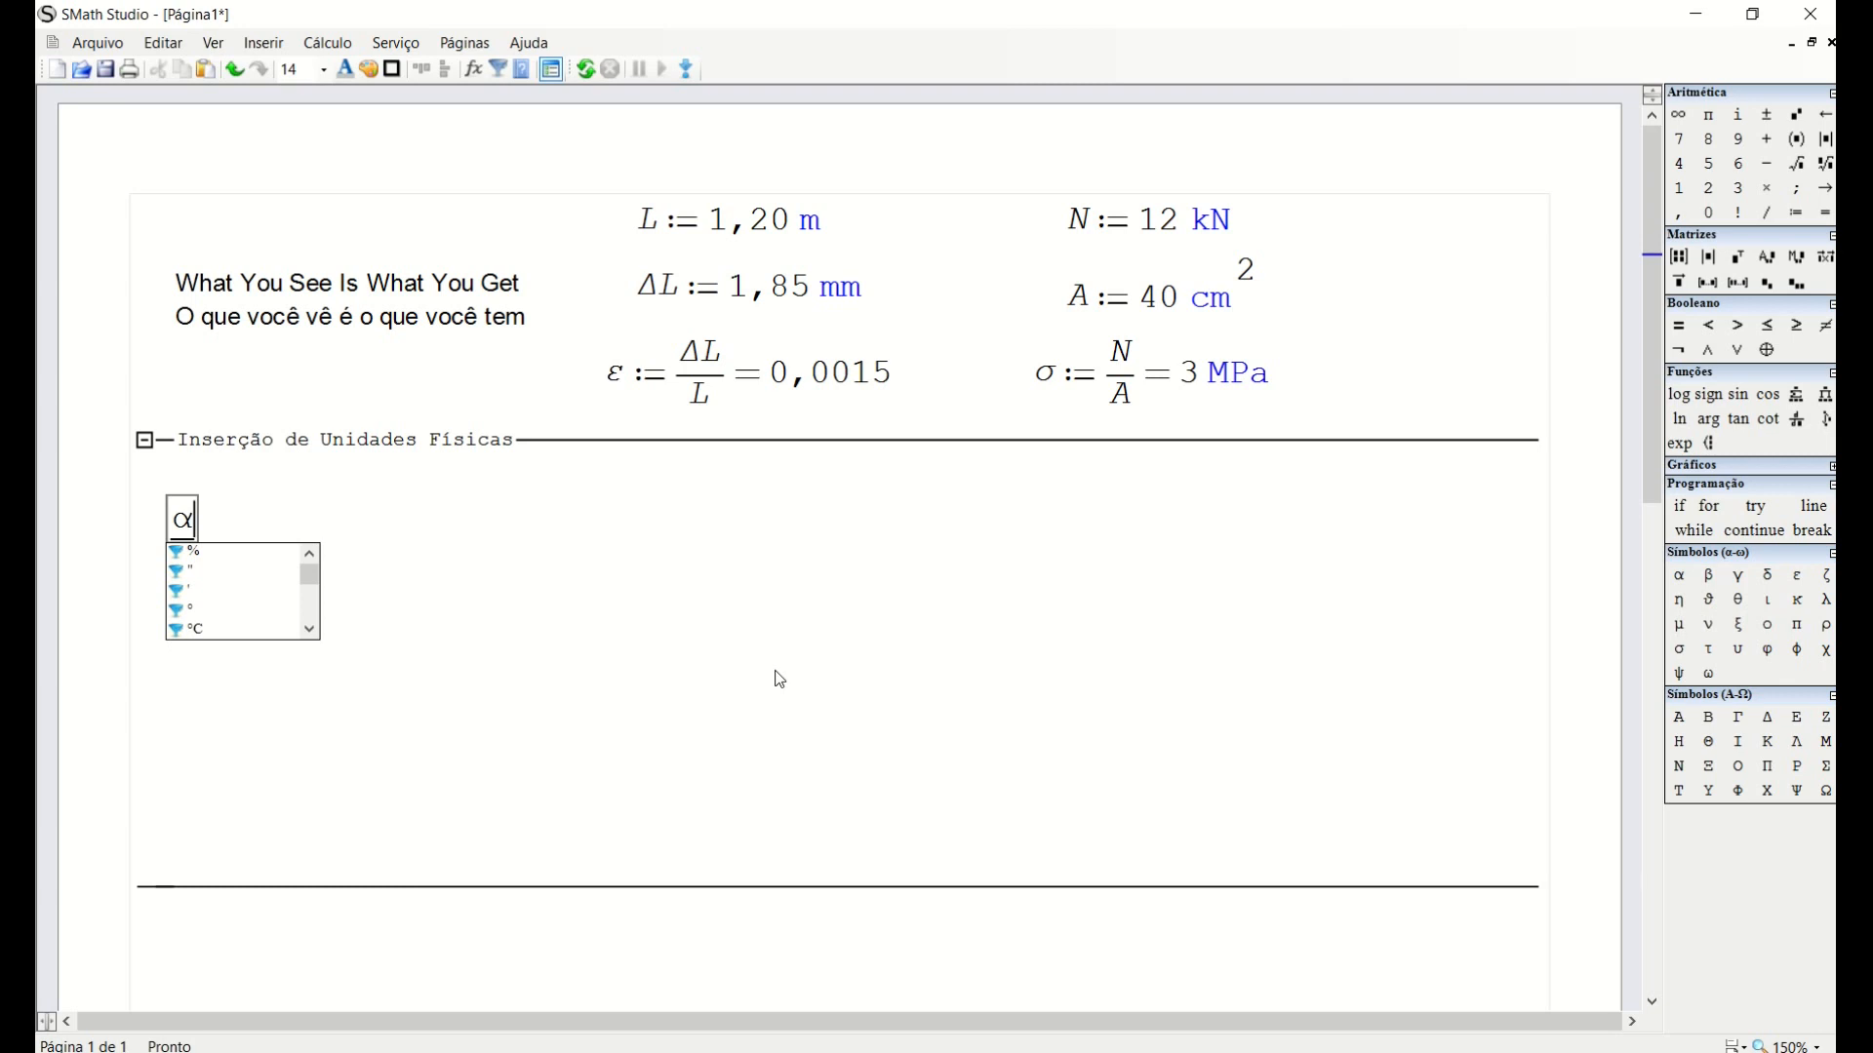
pyautogui.write(':=2,5')
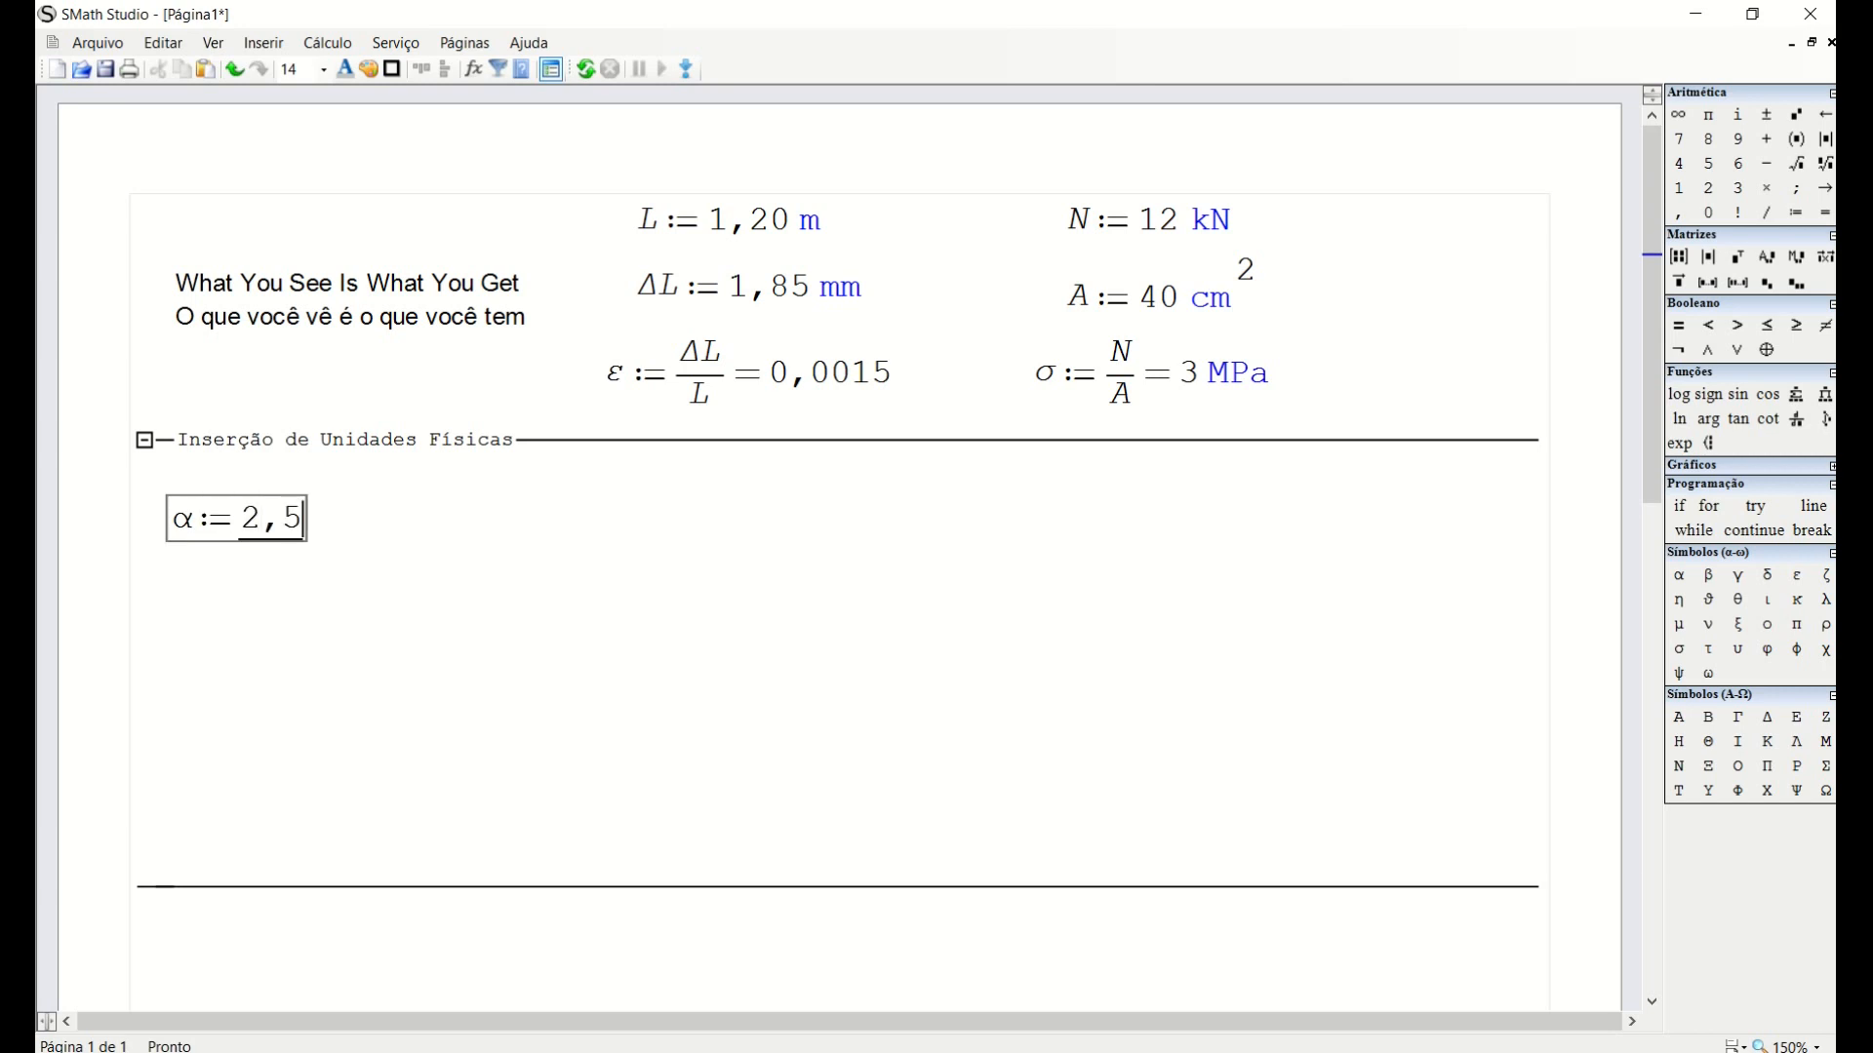
# Add a text note beside the α definition beginning "Definição de variável: usar DOIS PONTOS".
pyautogui.click(385, 517)
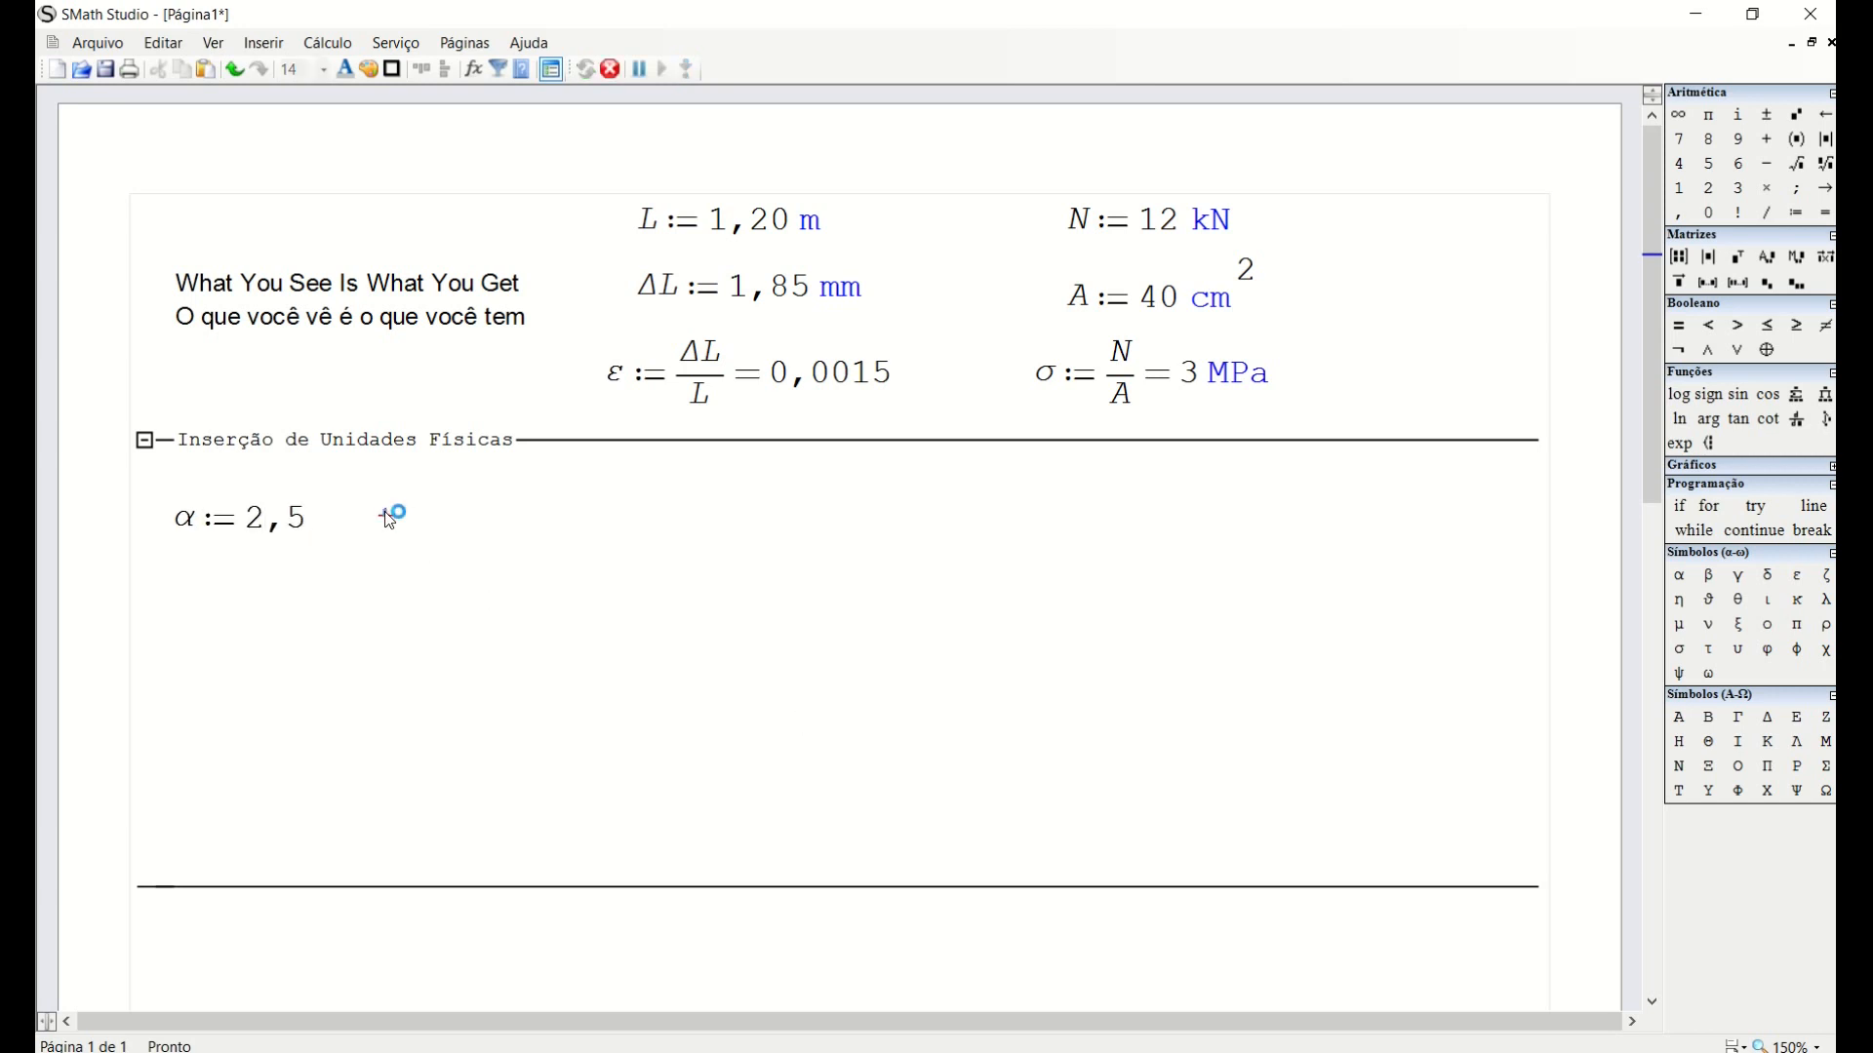
pyautogui.press('"')
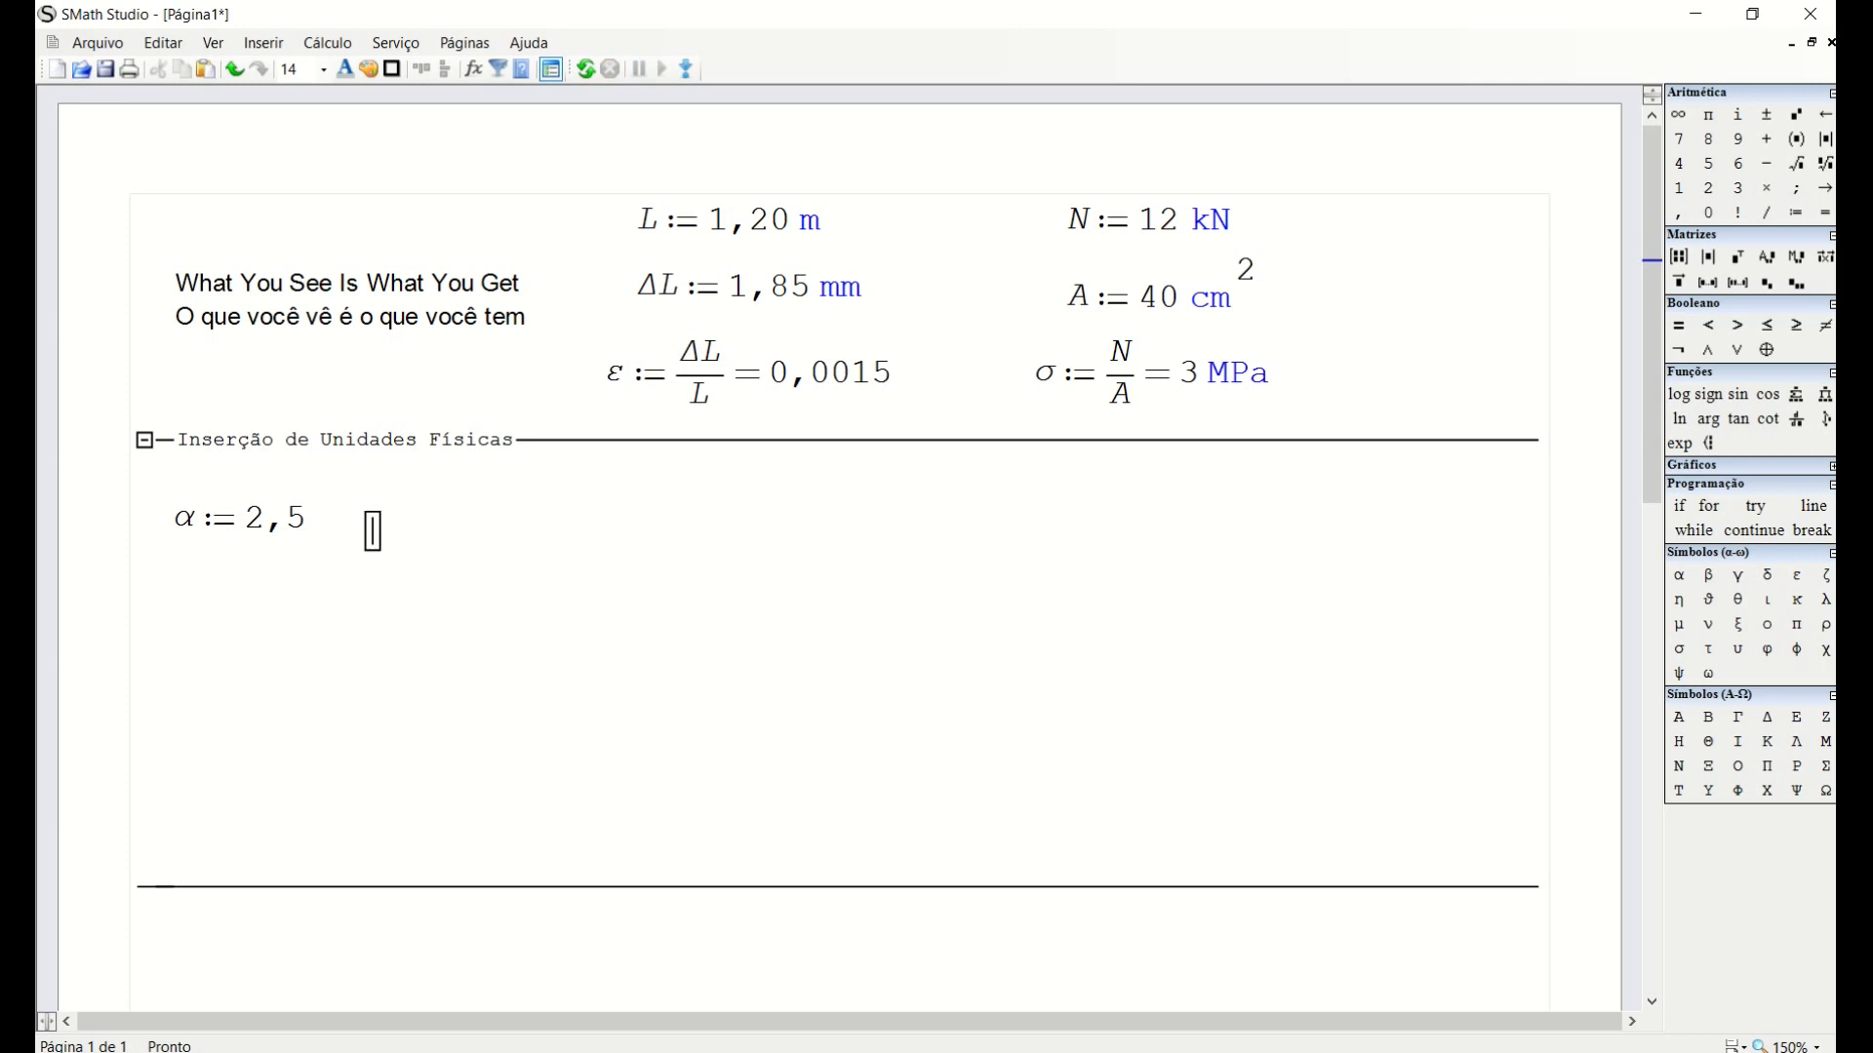
pyautogui.write('Definição de ')
pyautogui.write('variável')
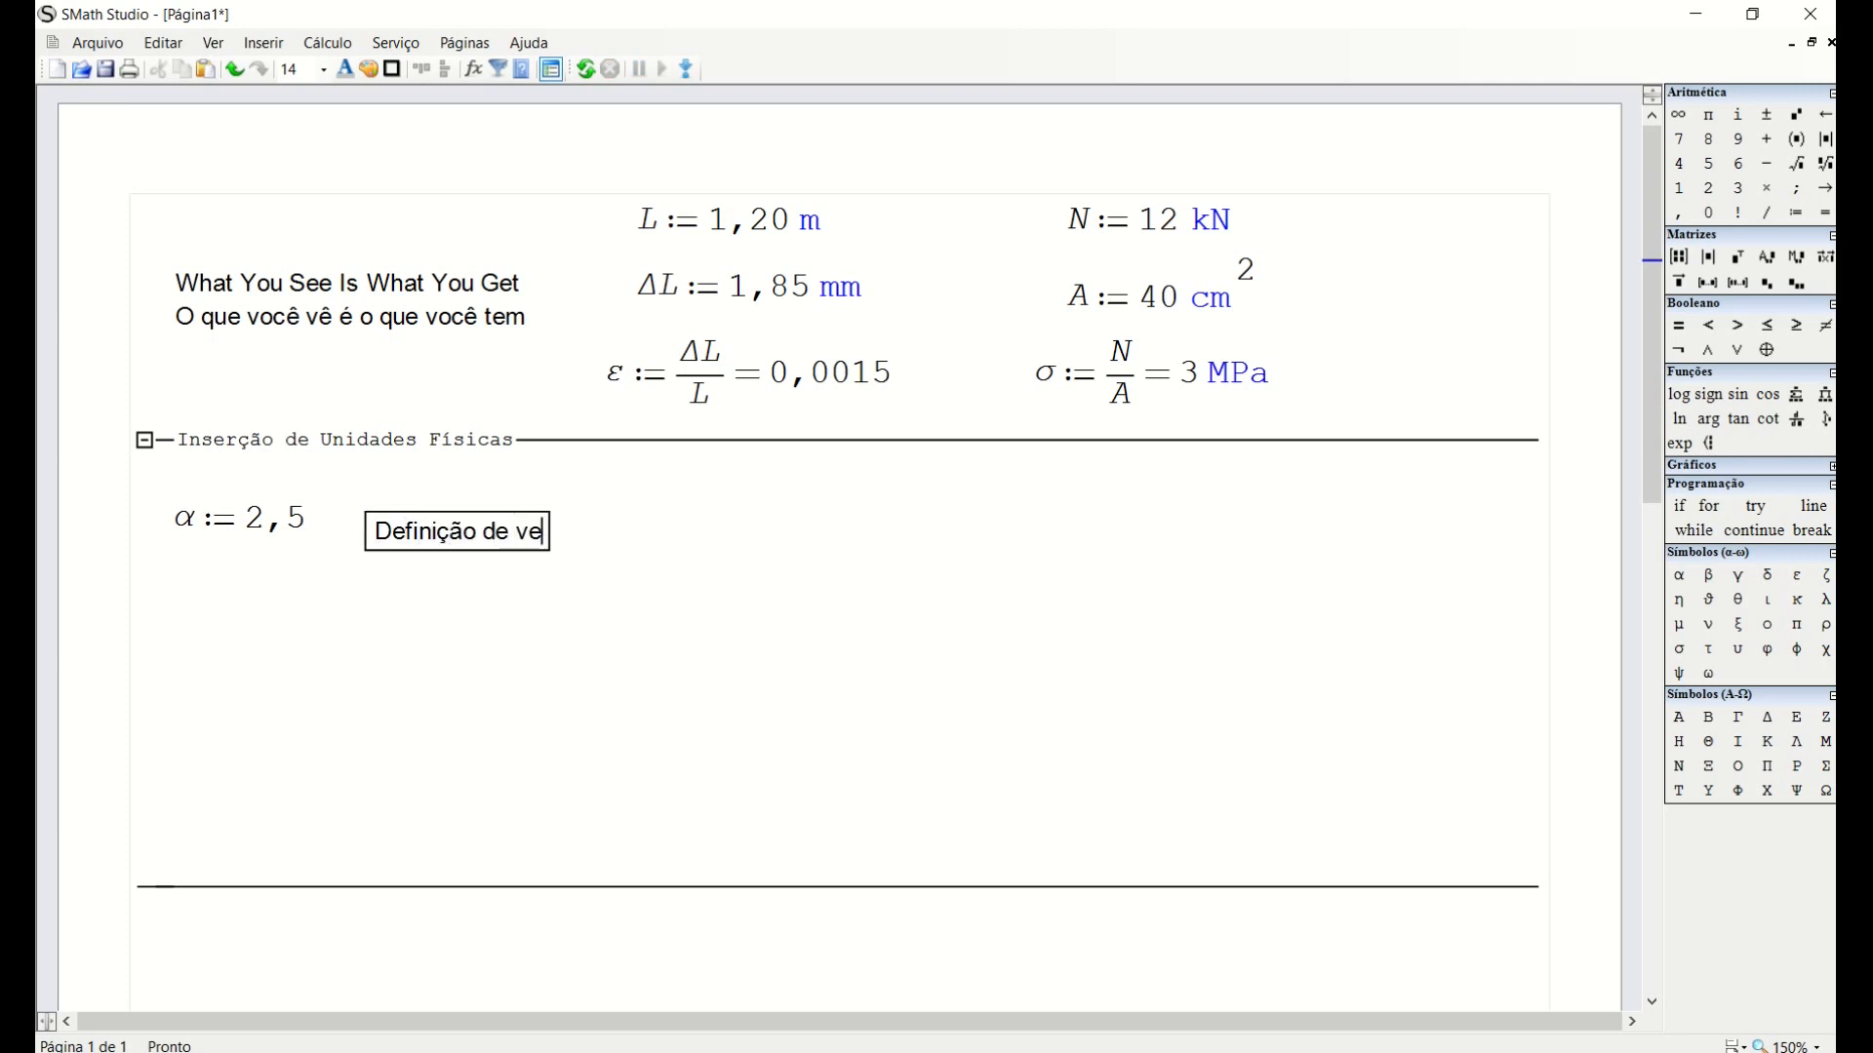
pyautogui.write(': usar')
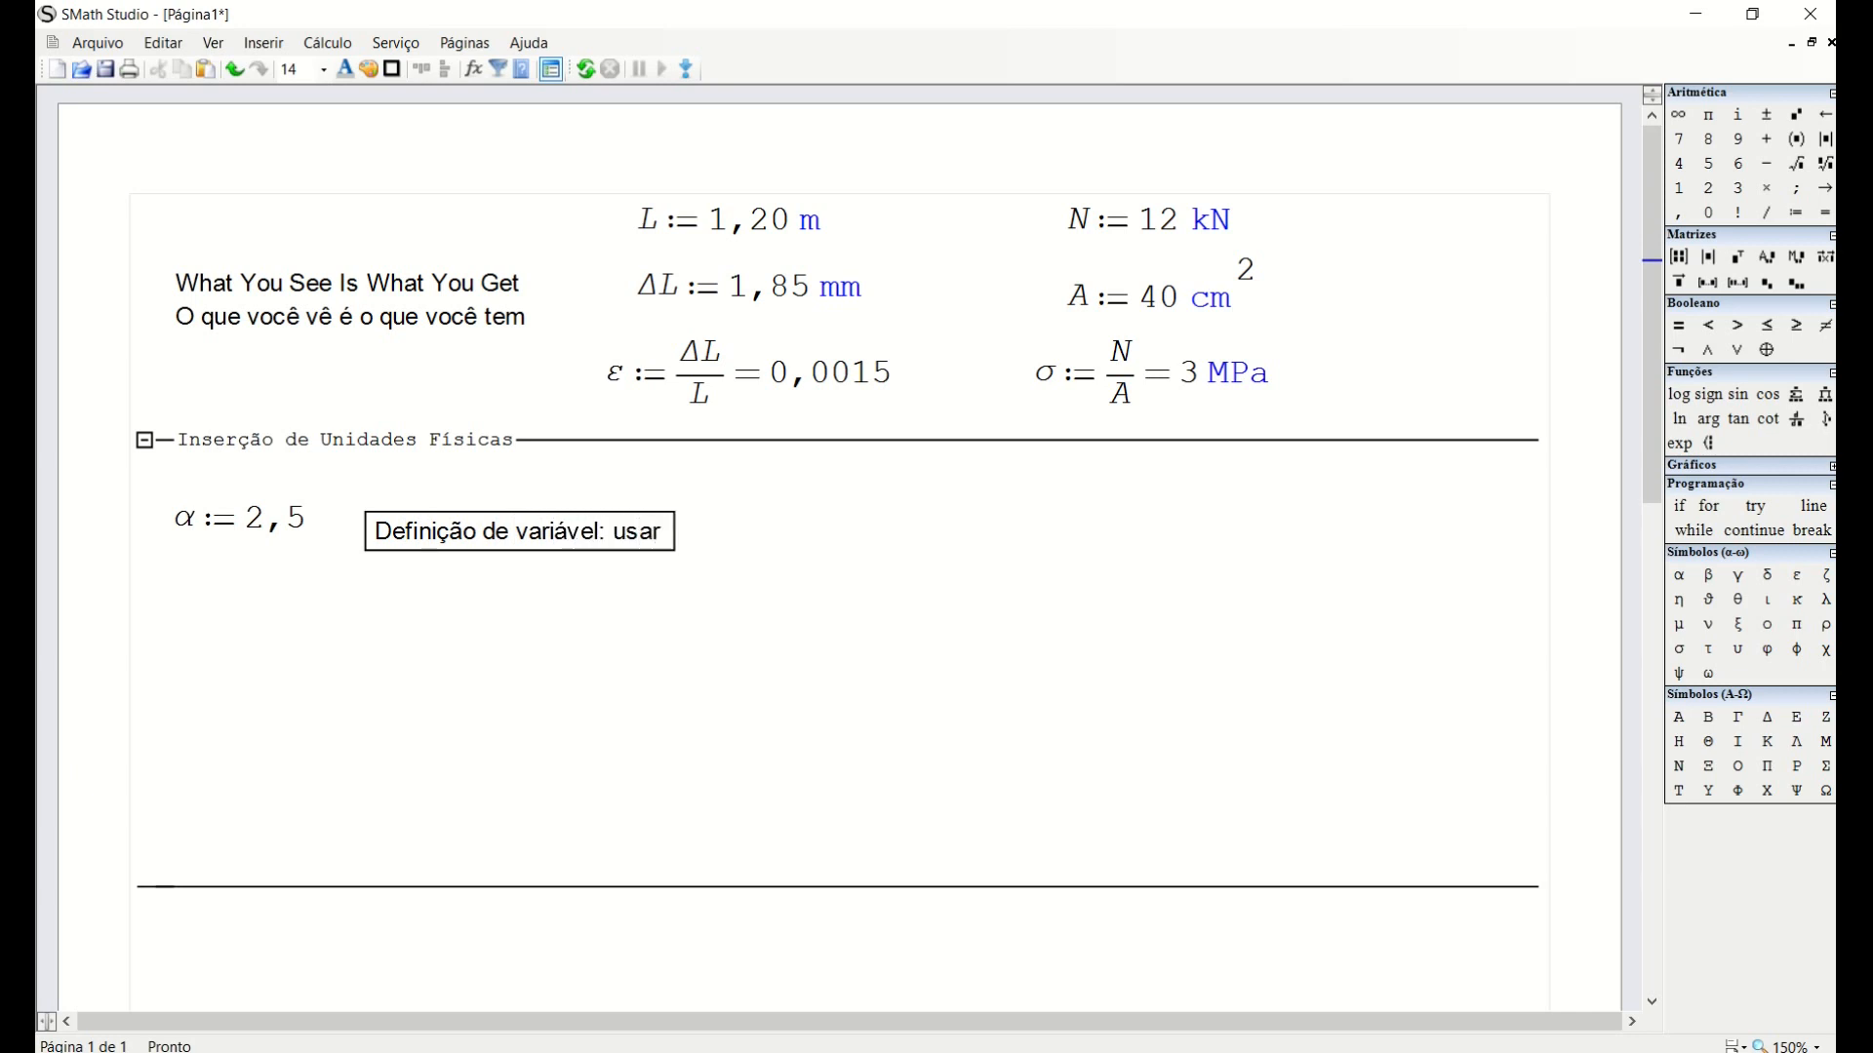
pyautogui.write(' DOIS PONTOS')
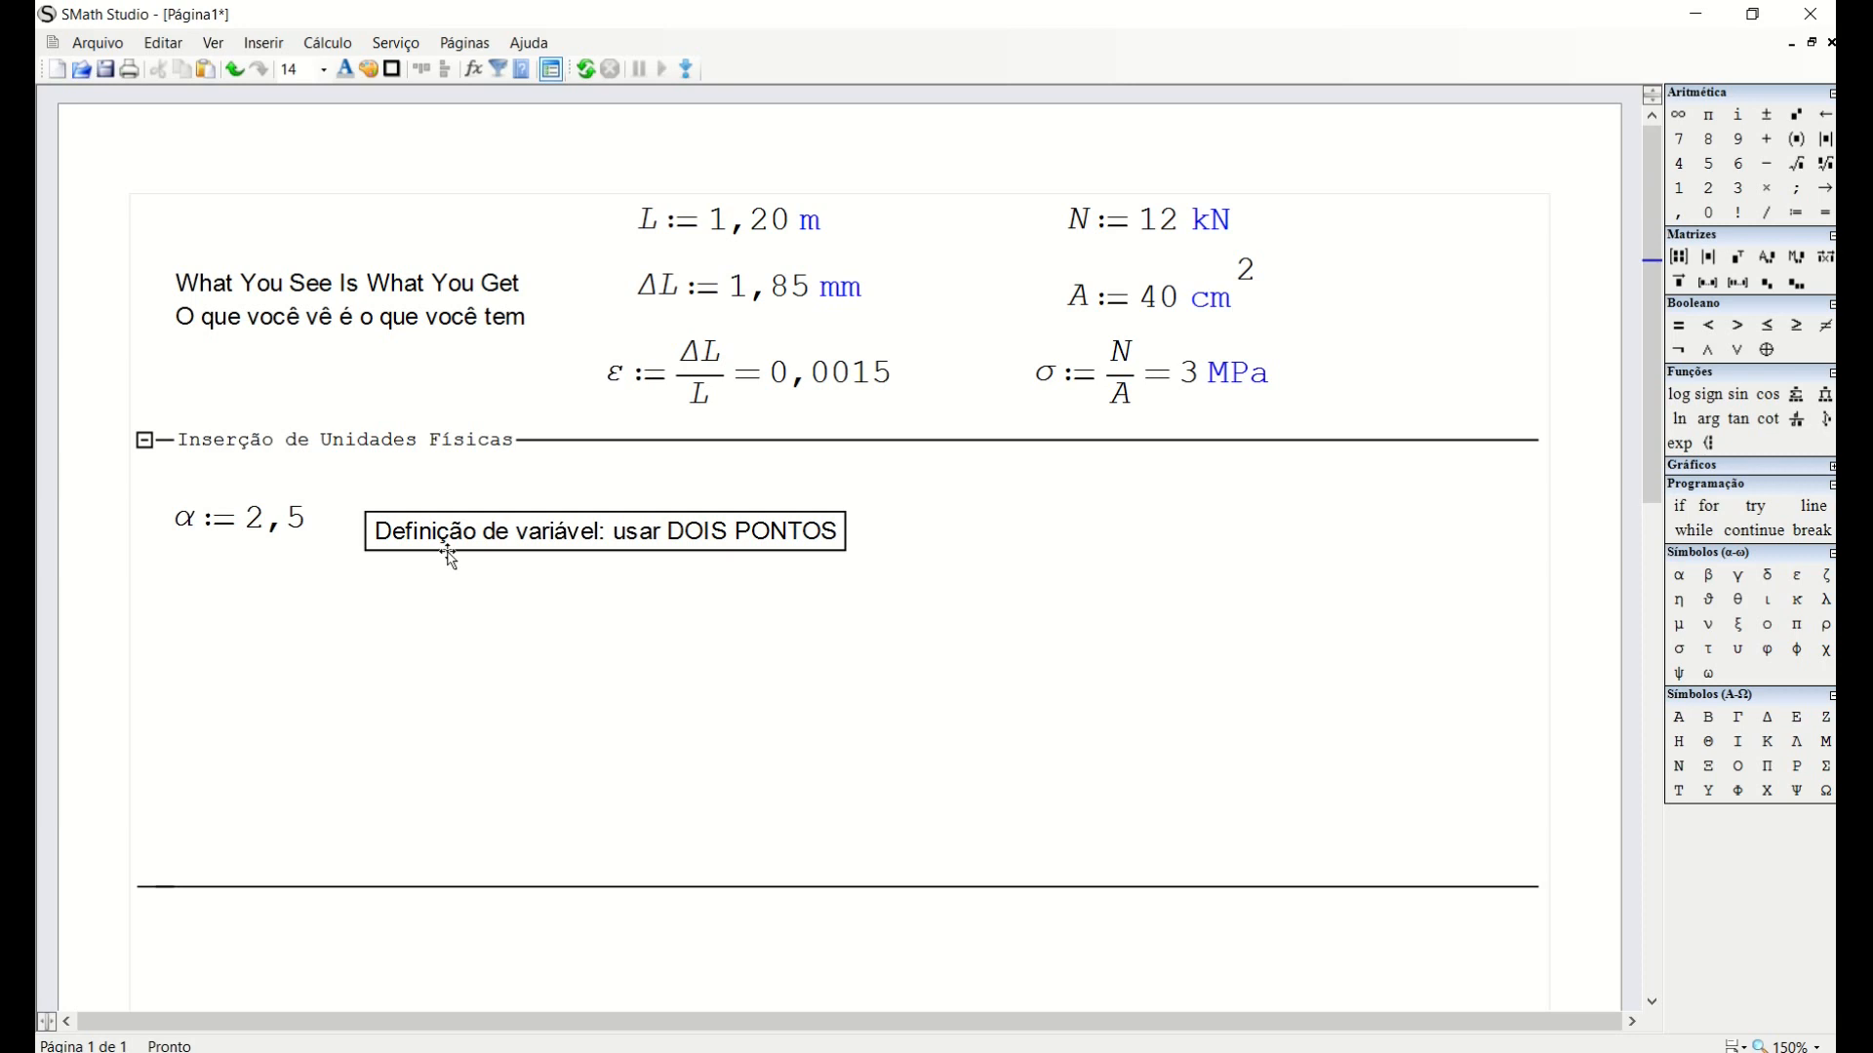
pyautogui.write(' (:)=')
# Align the text note with the α definition and correct its ending to read "DOIS PONTOS :=".
pyautogui.click(652, 632)
pyautogui.moveTo(766, 597); pyautogui.dragTo(638, 527)
pyautogui.click(841, 509)
pyautogui.press('BackSpace')
pyautogui.press('BackSpace')
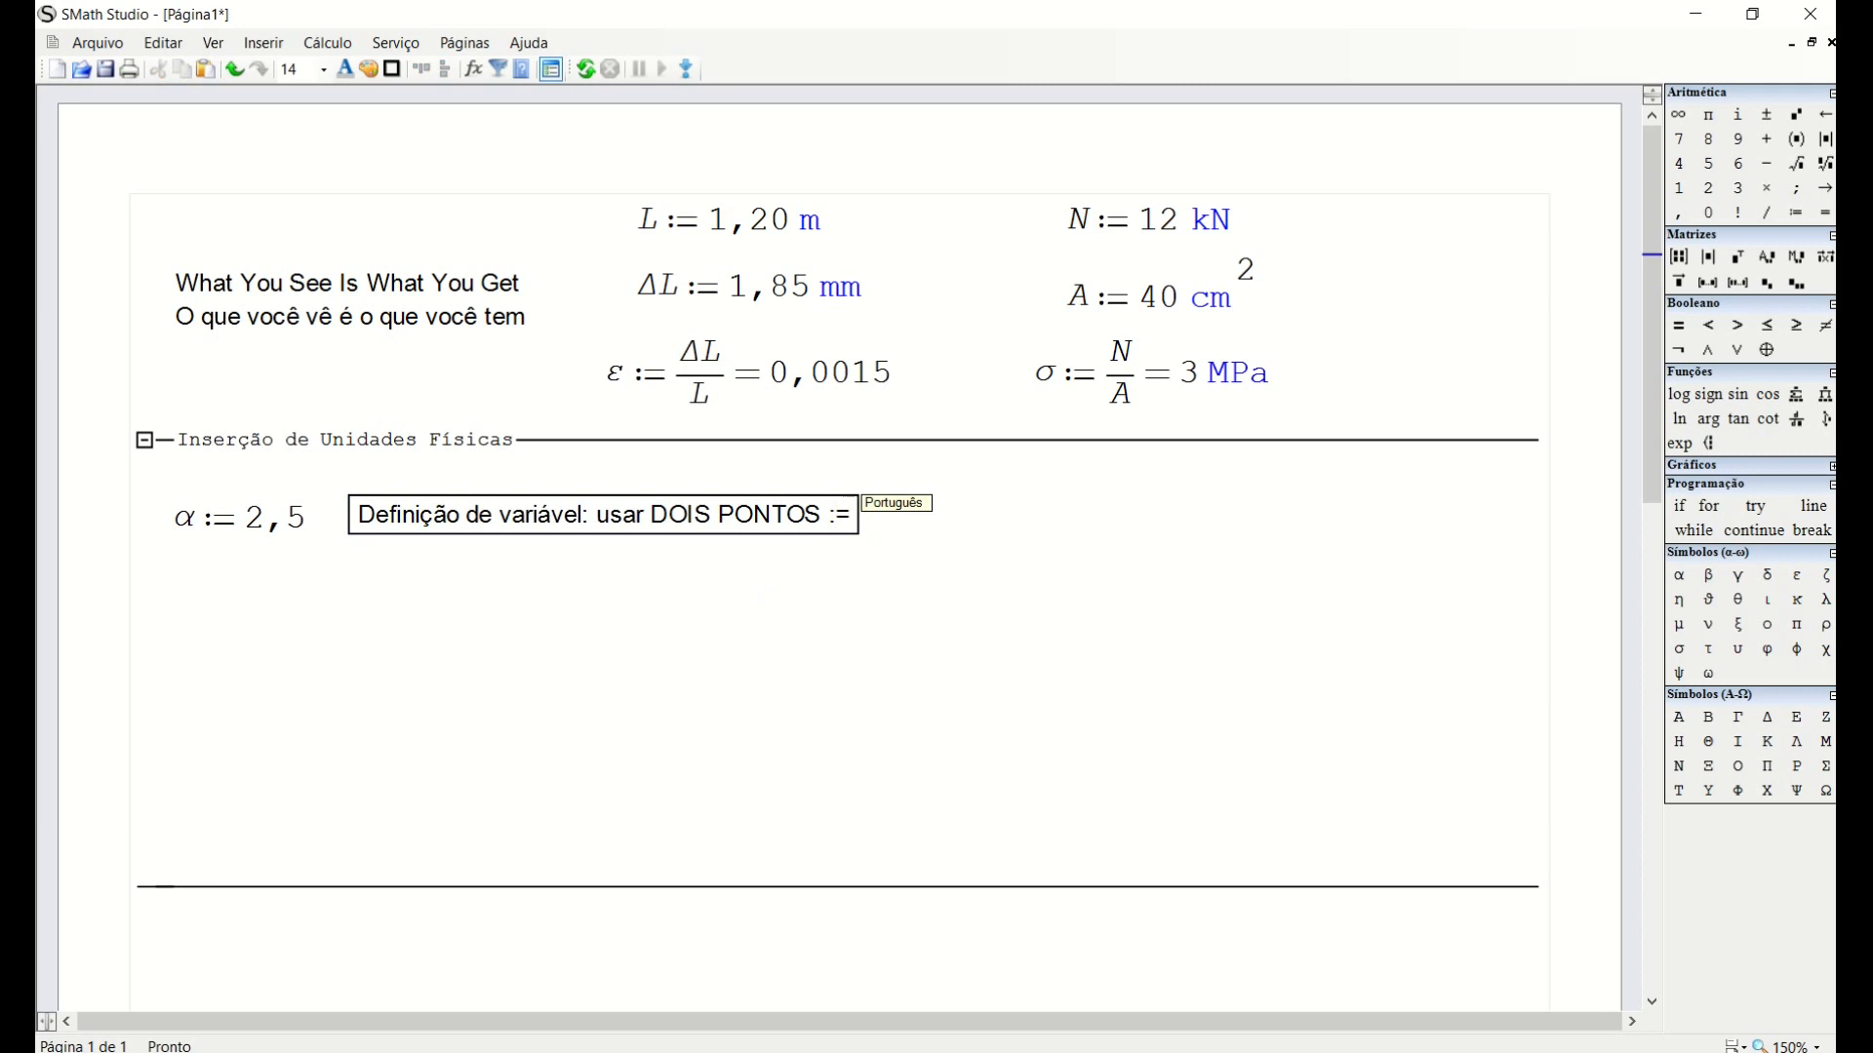
pyautogui.click(715, 614)
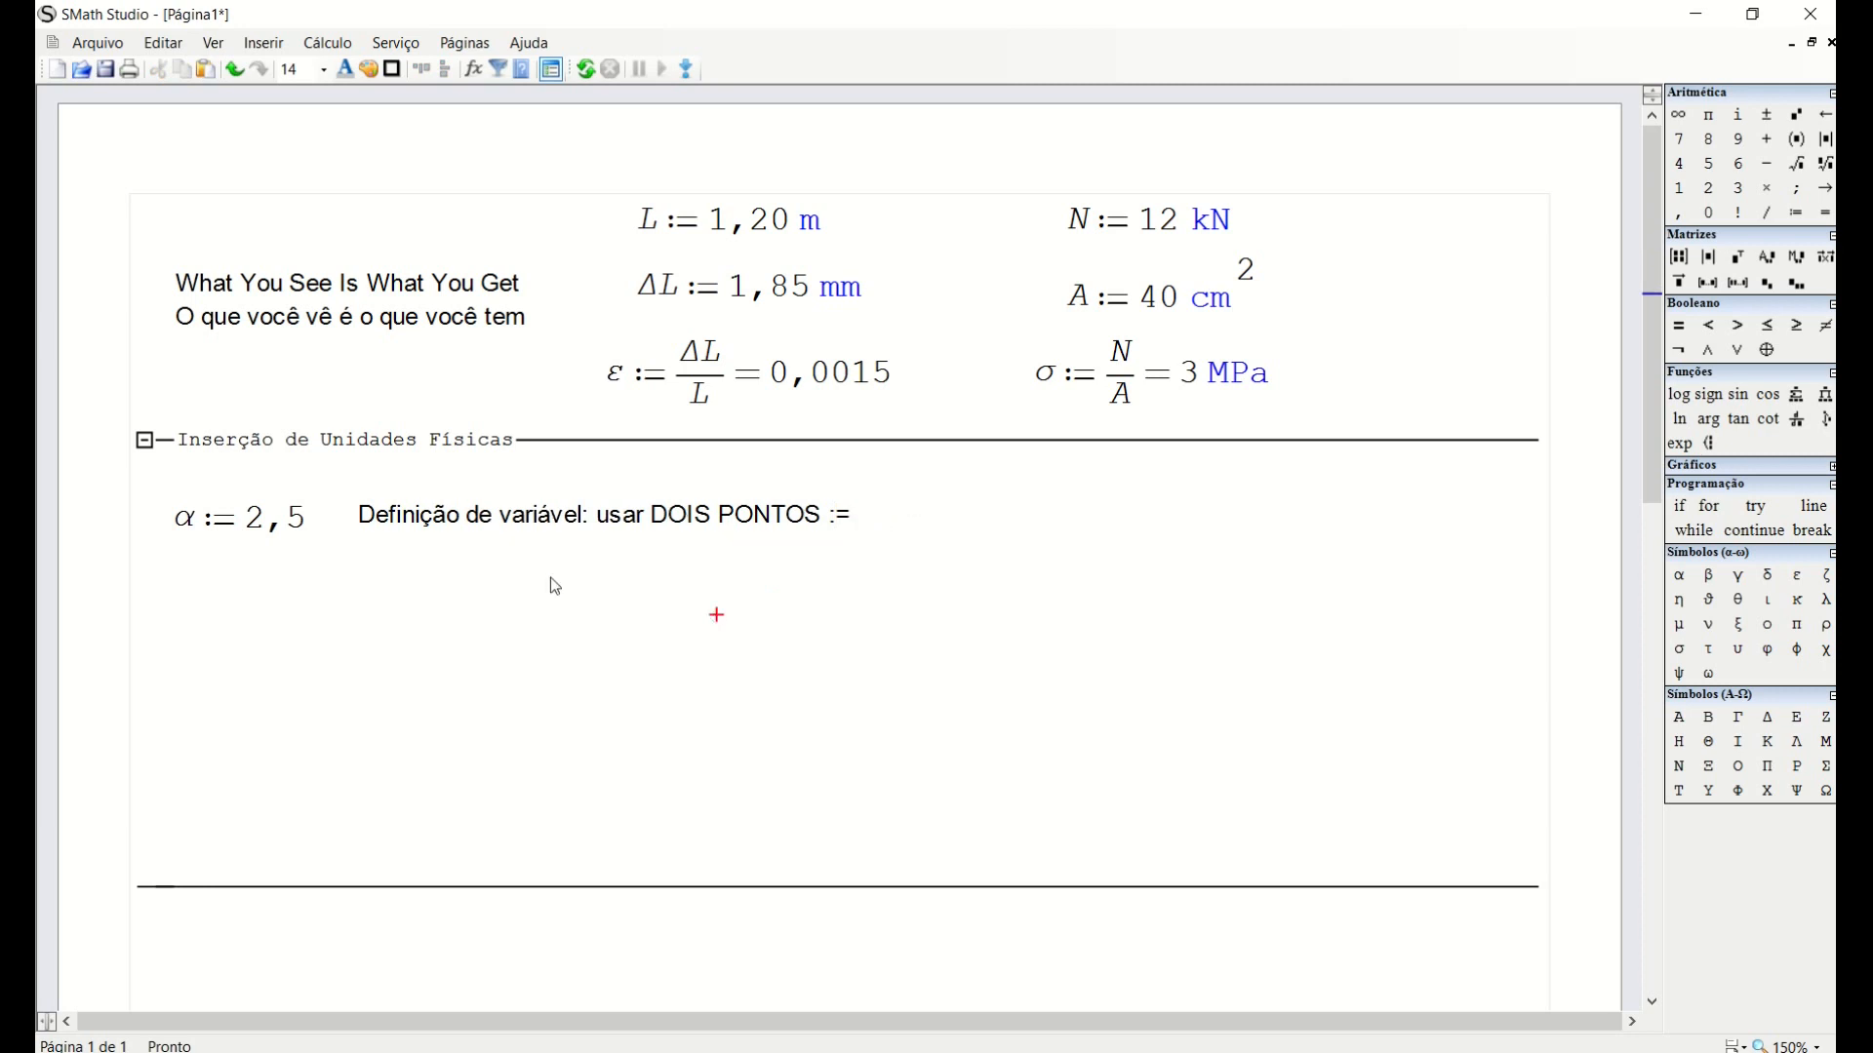